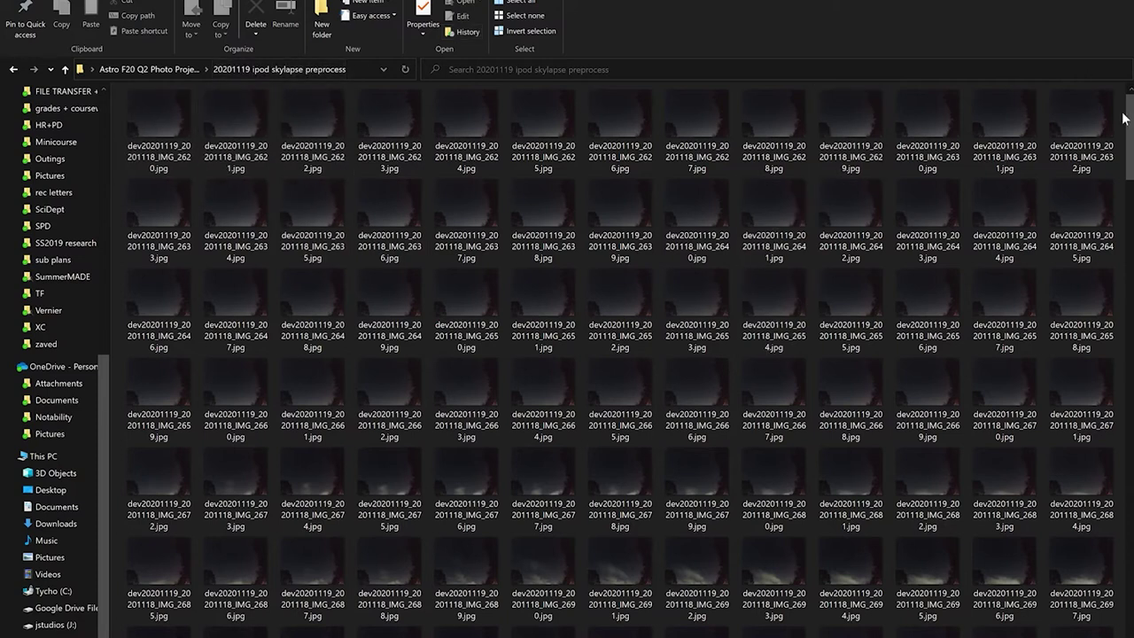
- Pick out IMG_2620 as the first photo and scroll through the skylapse folder
{"action": "mouse_move", "coordinate": [1129, 114]}
{"action": "left_mouse_down"}
{"action": "mouse_move", "coordinate": [1122, 631]}
{"action": "mouse_move", "coordinate": [1125, 104]}
{"action": "left_mouse_up"}
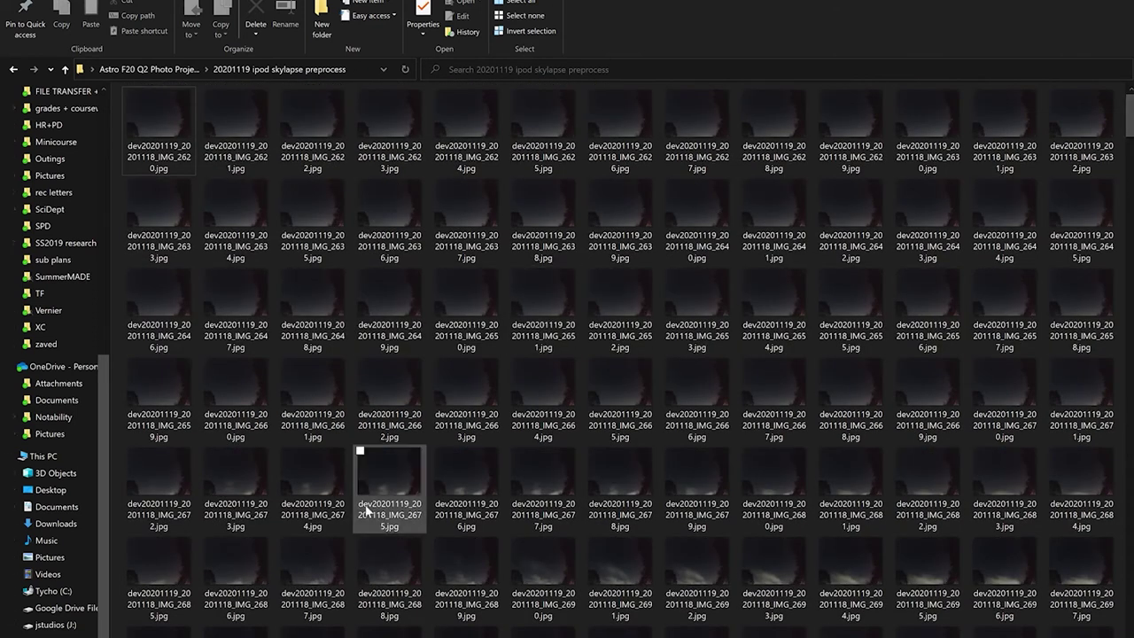
{"action": "mouse_move", "coordinate": [367, 510]}
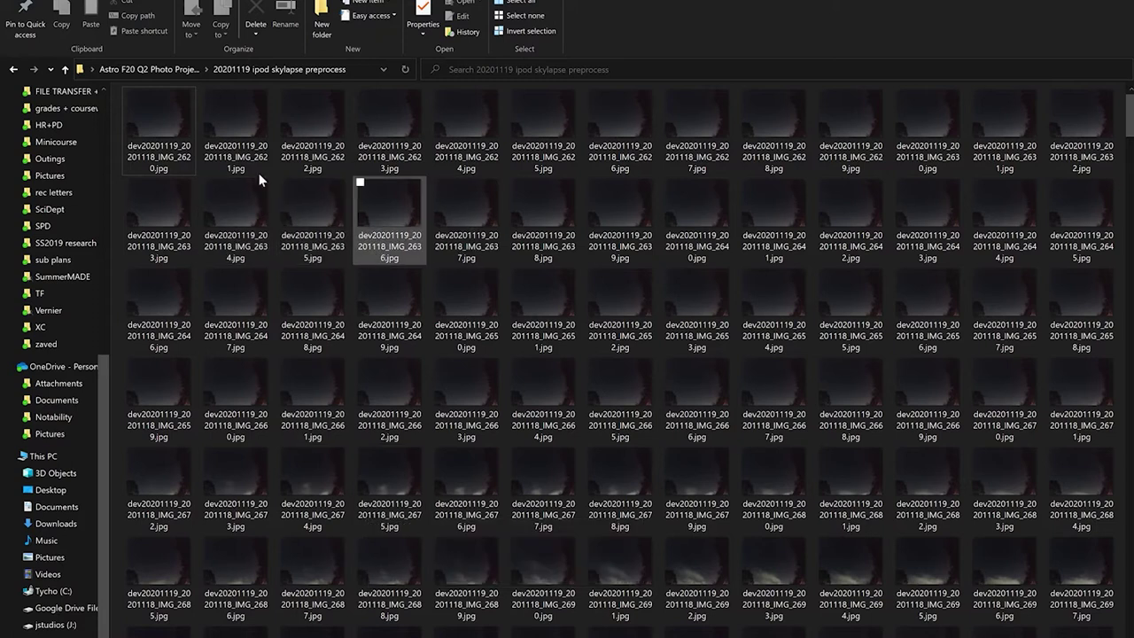
{"action": "mouse_move", "coordinate": [249, 156]}
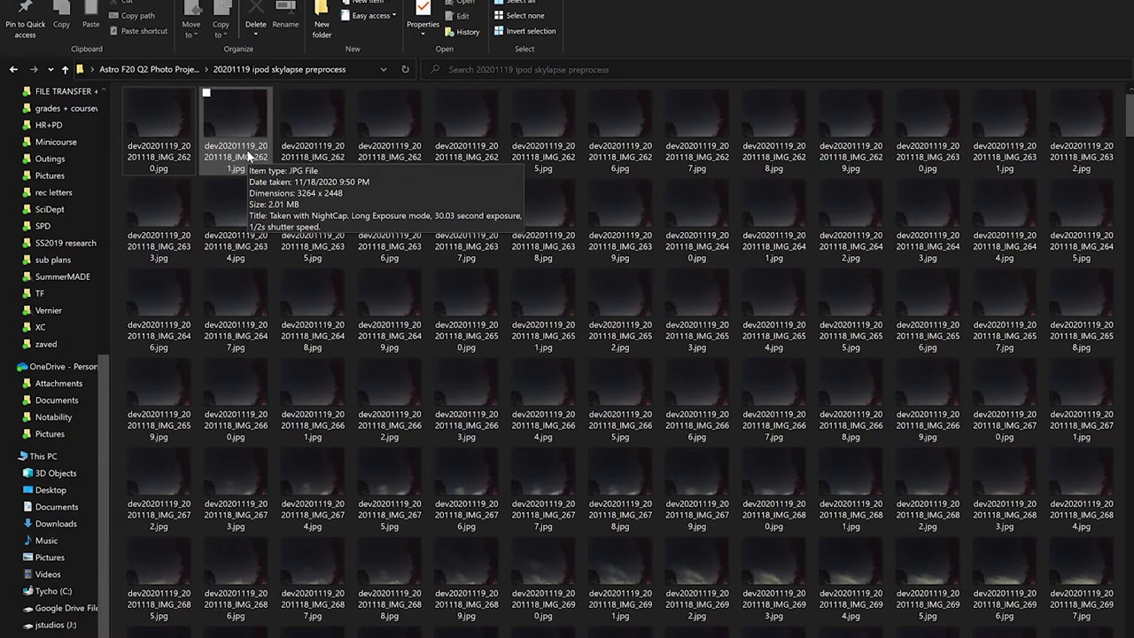
{"action": "right_click", "coordinate": [171, 121]}
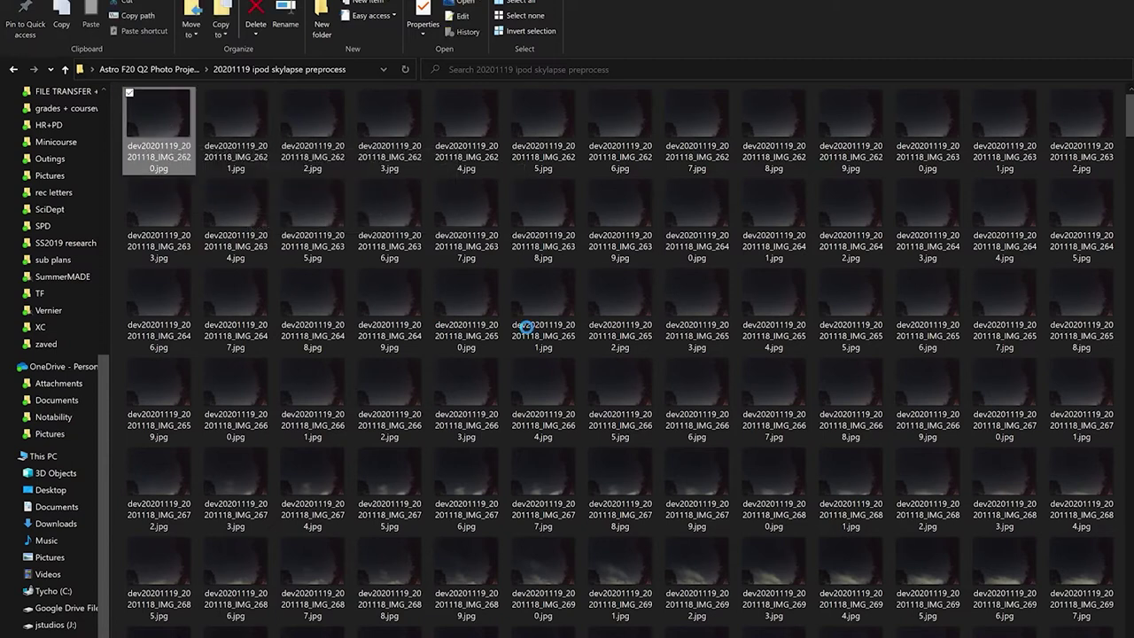
{"action": "left_click", "coordinate": [742, 37]}
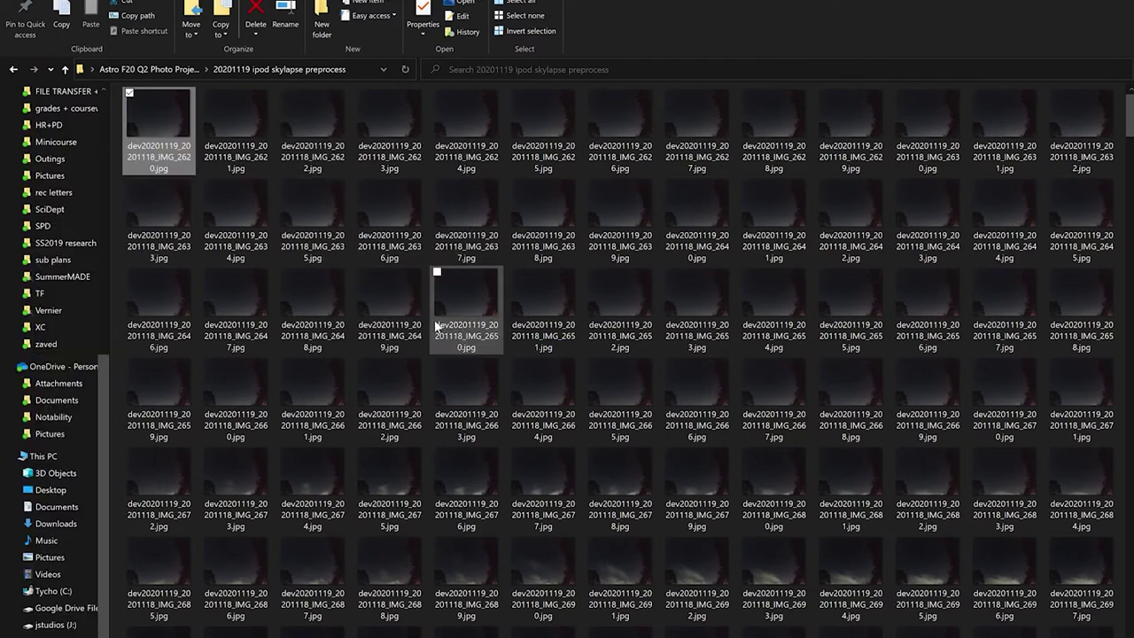
{"action": "scroll", "coordinate": [435, 326], "scroll_direction": "down", "scroll_amount": 2}
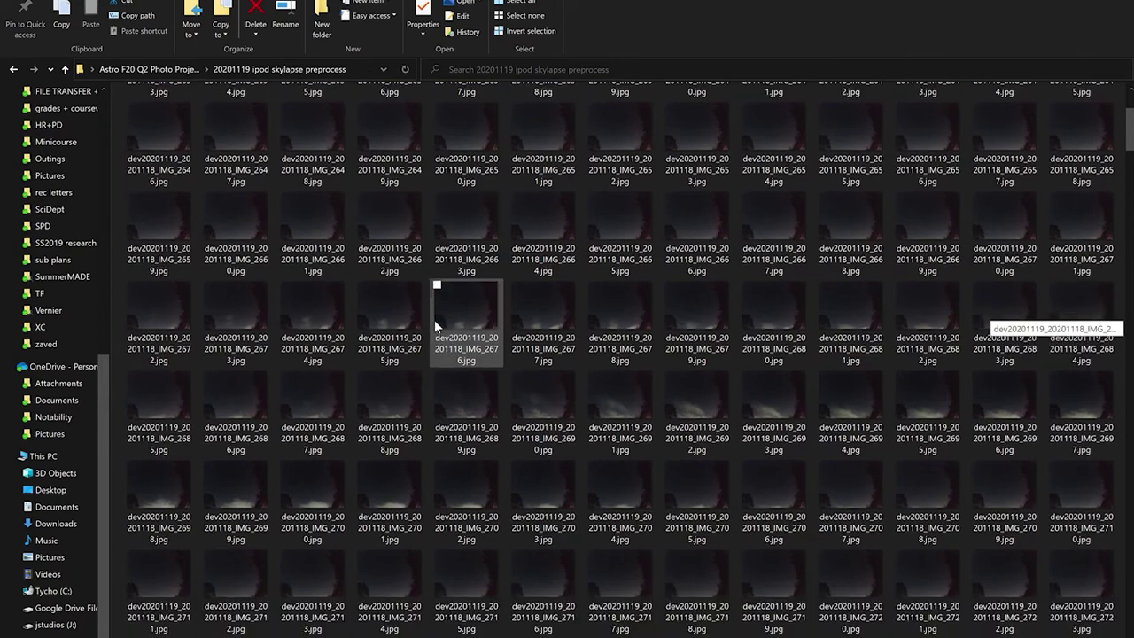
{"action": "scroll", "coordinate": [435, 326], "scroll_direction": "up", "scroll_amount": 2}
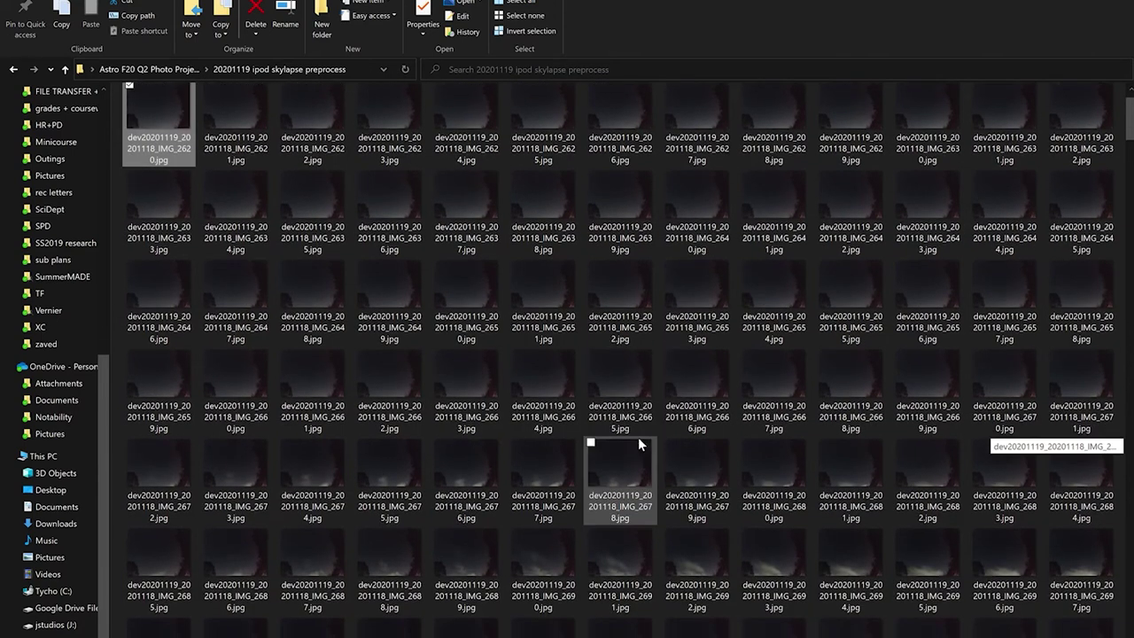
{"action": "scroll", "coordinate": [638, 437], "scroll_direction": "down", "scroll_amount": 1}
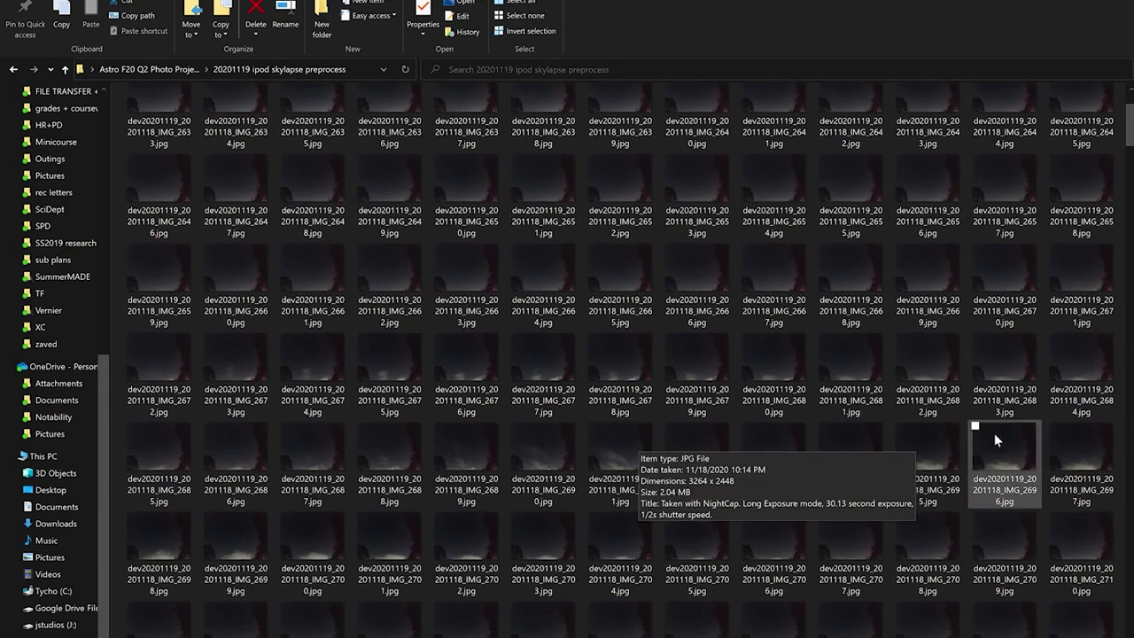
- Select the full run of photos from IMG_2620 through IMG_2723
{"action": "mouse_move", "coordinate": [1069, 532]}
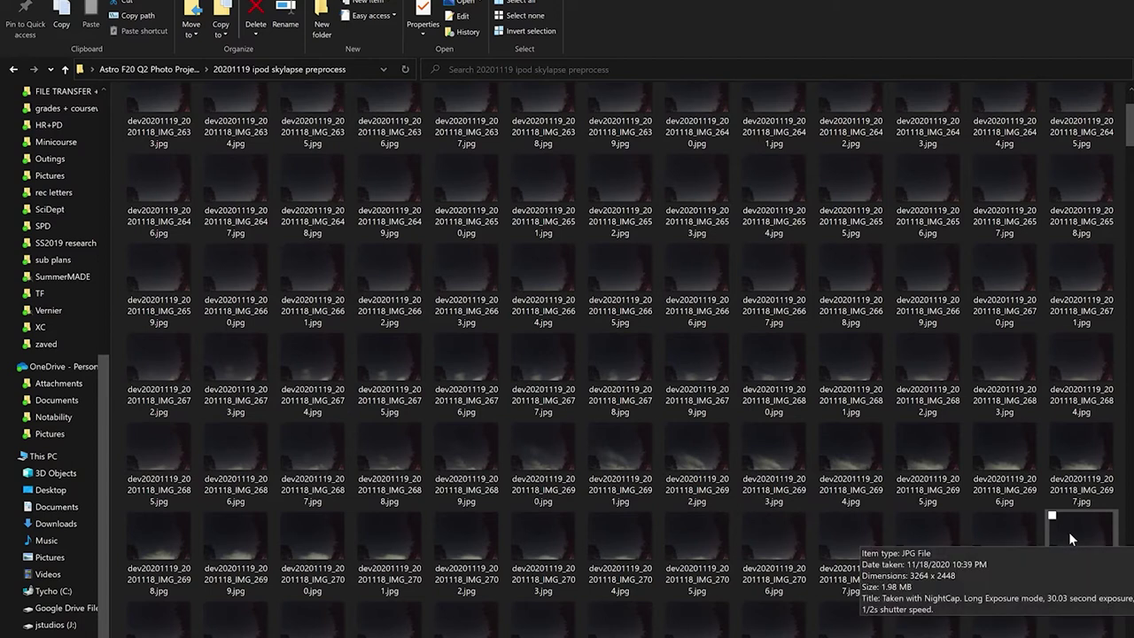
{"action": "right_click", "coordinate": [1069, 532]}
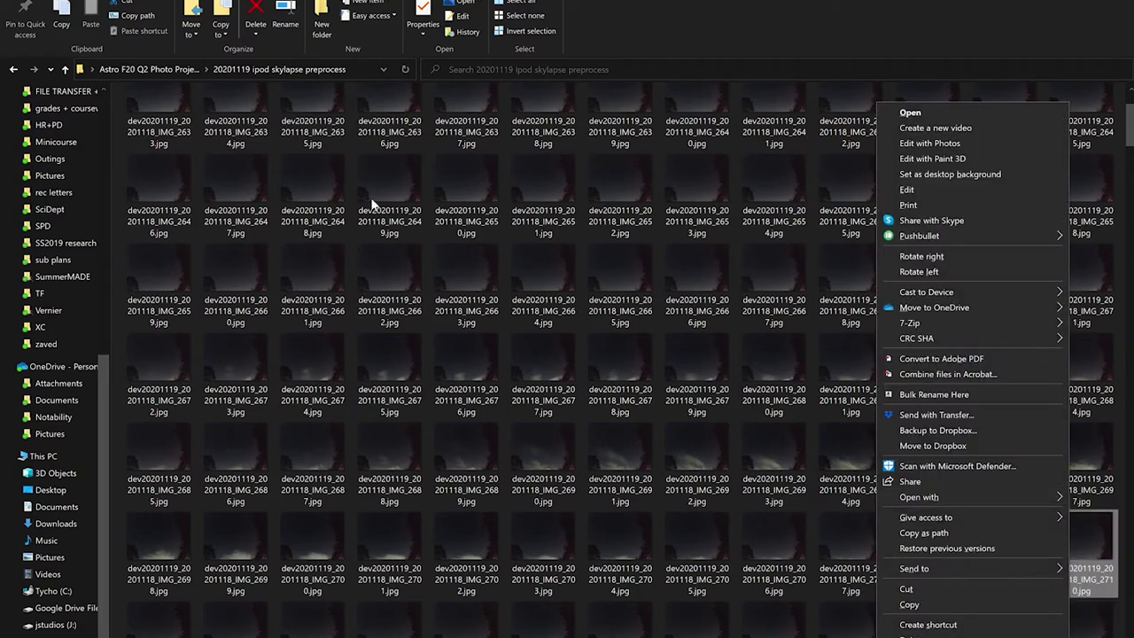
{"action": "scroll", "coordinate": [370, 197], "scroll_direction": "up", "scroll_amount": 2}
{"action": "left_click", "coordinate": [162, 121]}
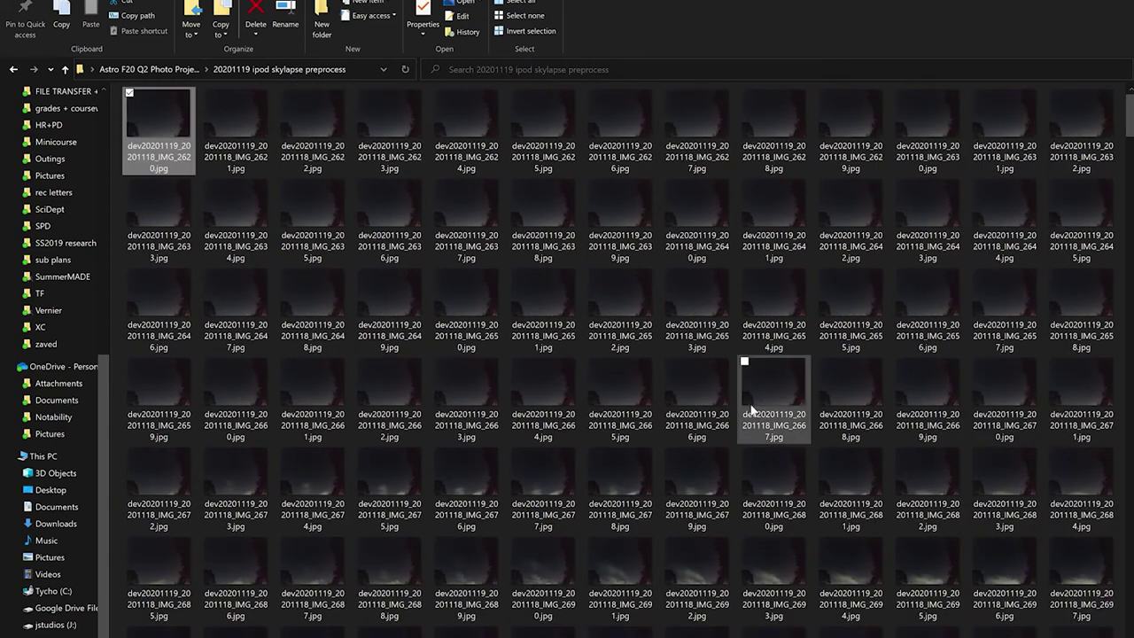
{"action": "scroll", "coordinate": [750, 404], "scroll_direction": "down", "scroll_amount": 3}
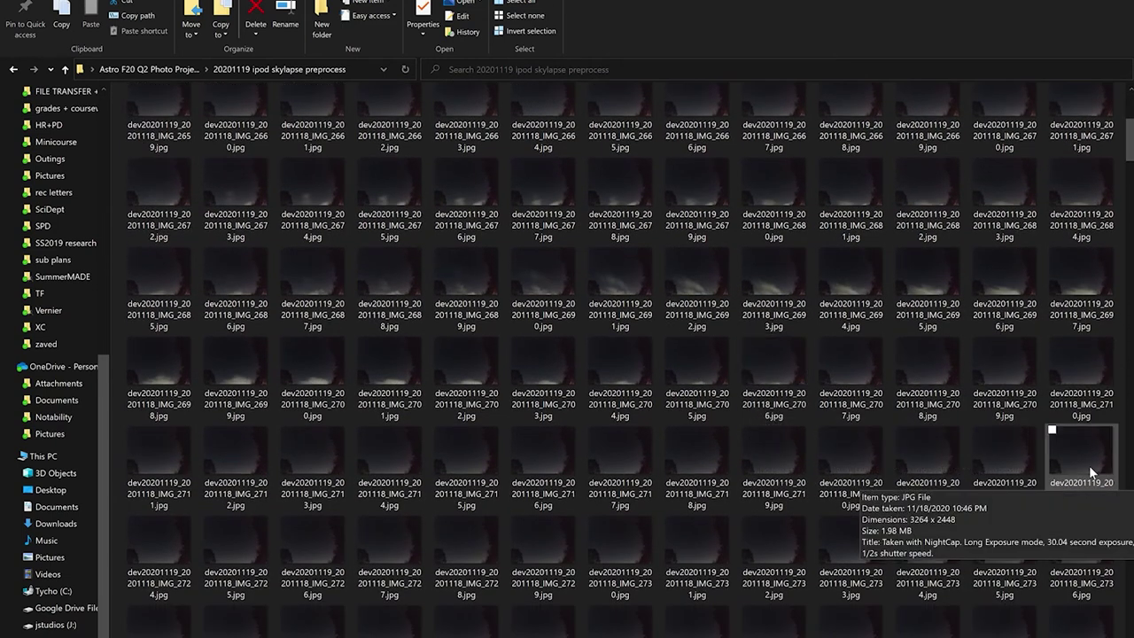
{"action": "left_click", "coordinate": [1090, 465], "text": "shift"}
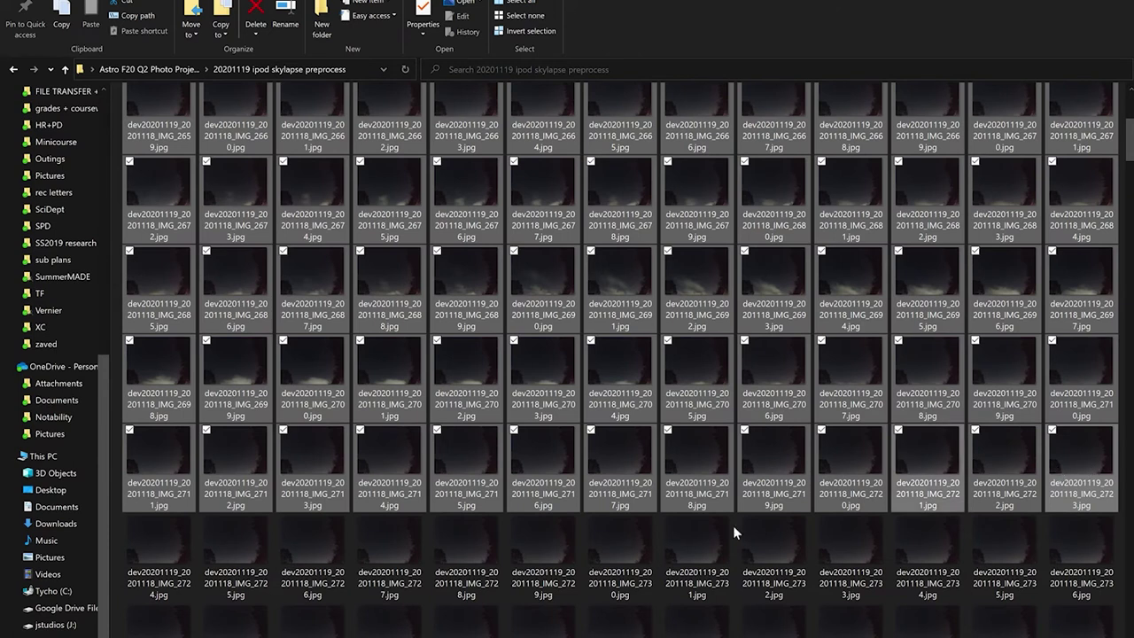
{"action": "mouse_move", "coordinate": [839, 528]}
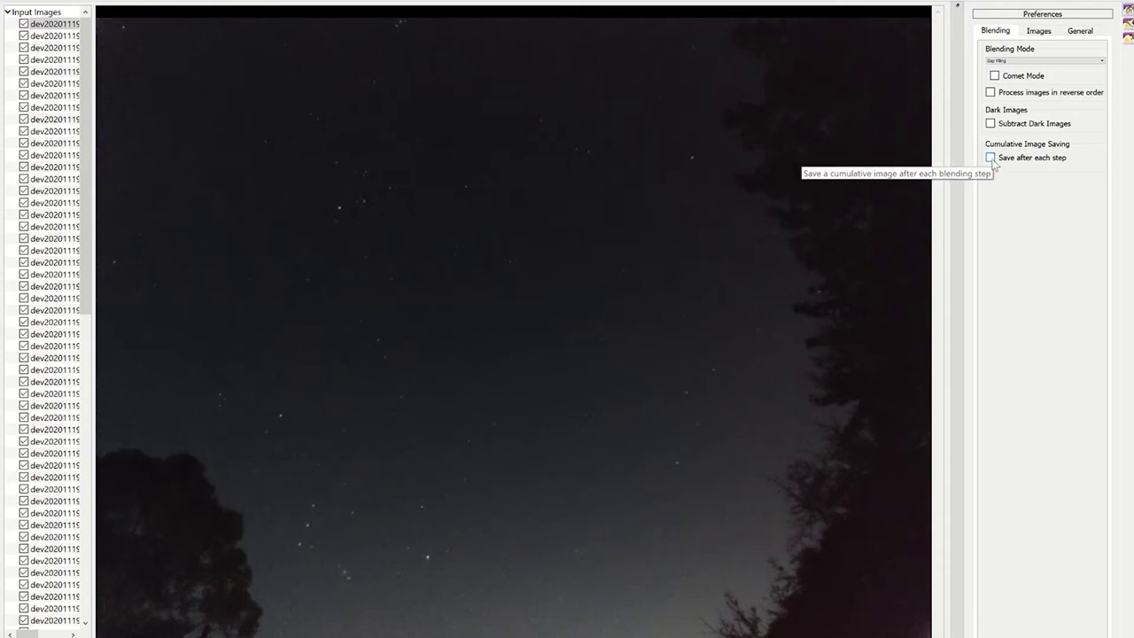
- Check 'Save after each step' in Blending preferences and browse for the output folder
{"action": "left_click", "coordinate": [992, 159]}
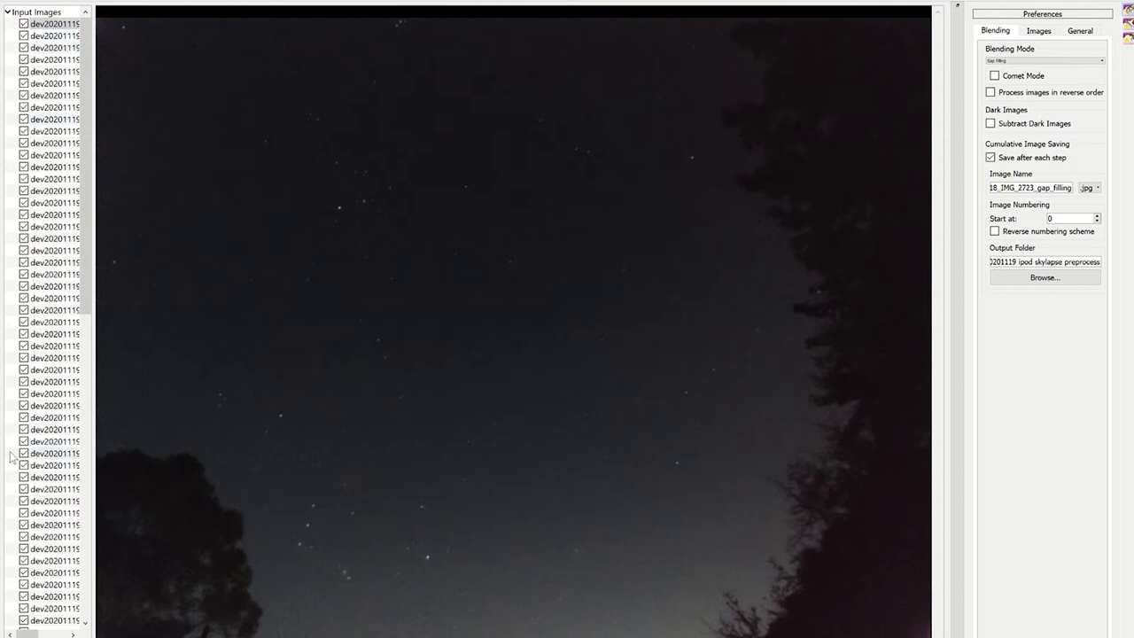
{"action": "left_click", "coordinate": [1059, 277]}
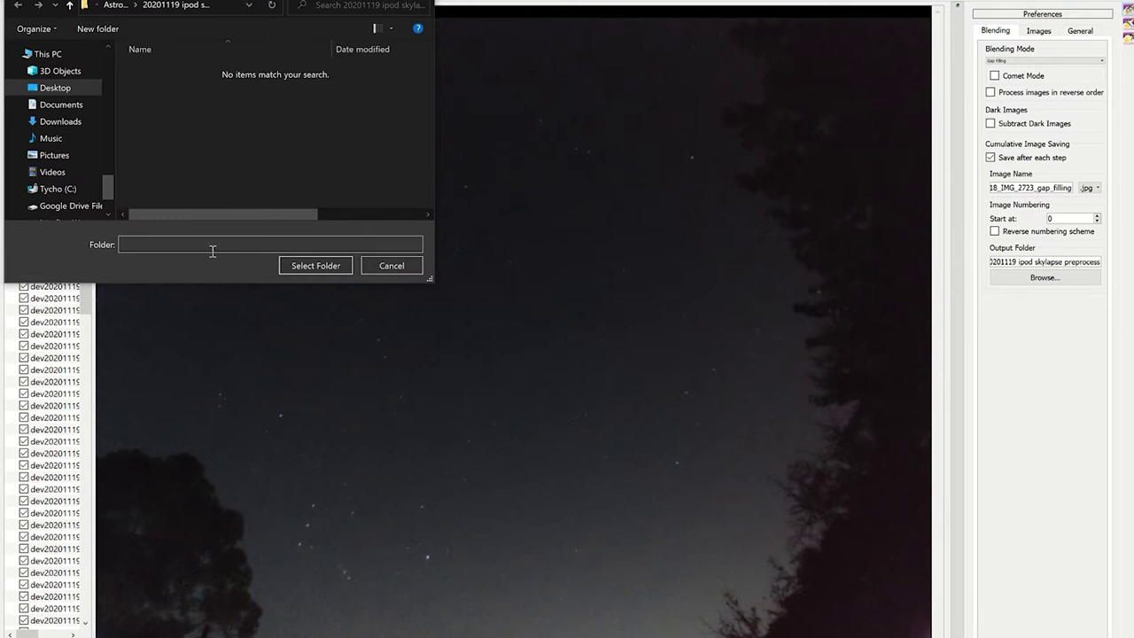
- Clear the mistyped 'tarstax process' name and change the folder list view
{"action": "type", "text": "tarstax process"}
{"action": "left_click_drag", "start_coordinate": [233, 240], "coordinate": [81, 230]}
{"action": "key", "text": "BackSpace"}
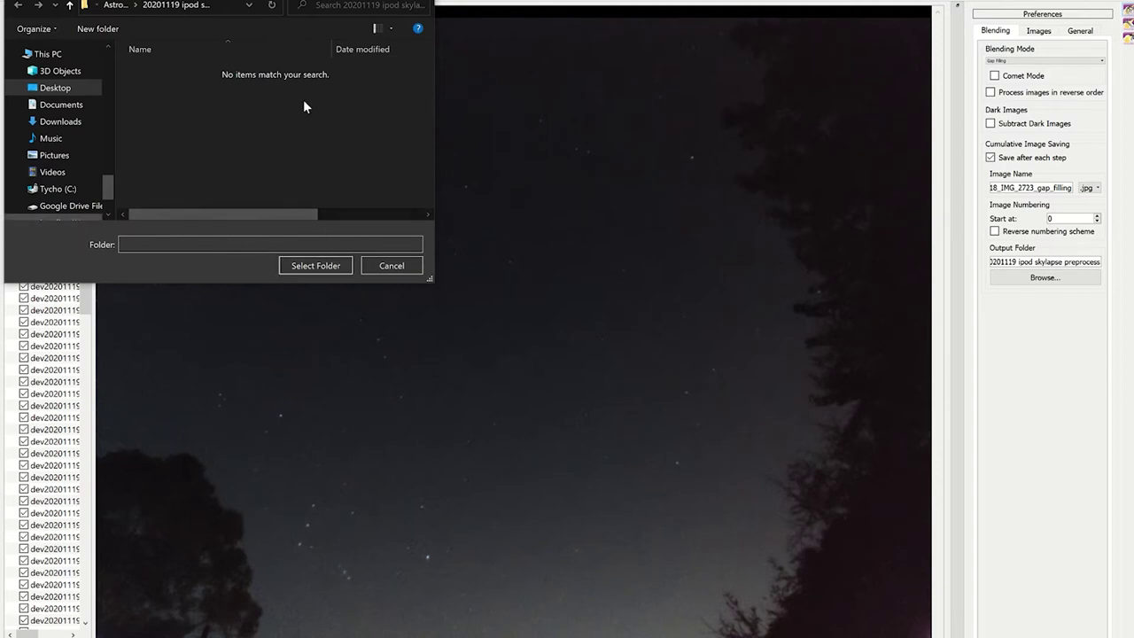
{"action": "left_click", "coordinate": [383, 29]}
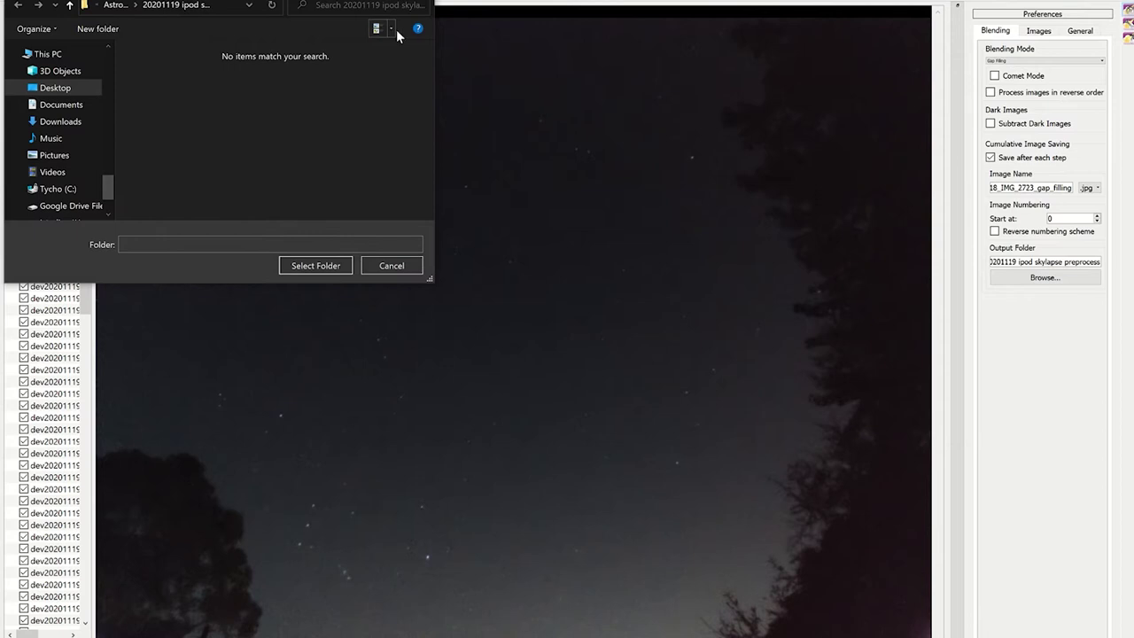
- Create a new 'starstax process' folder and set it as StarStaX's output folder
{"action": "left_click", "coordinate": [113, 28]}
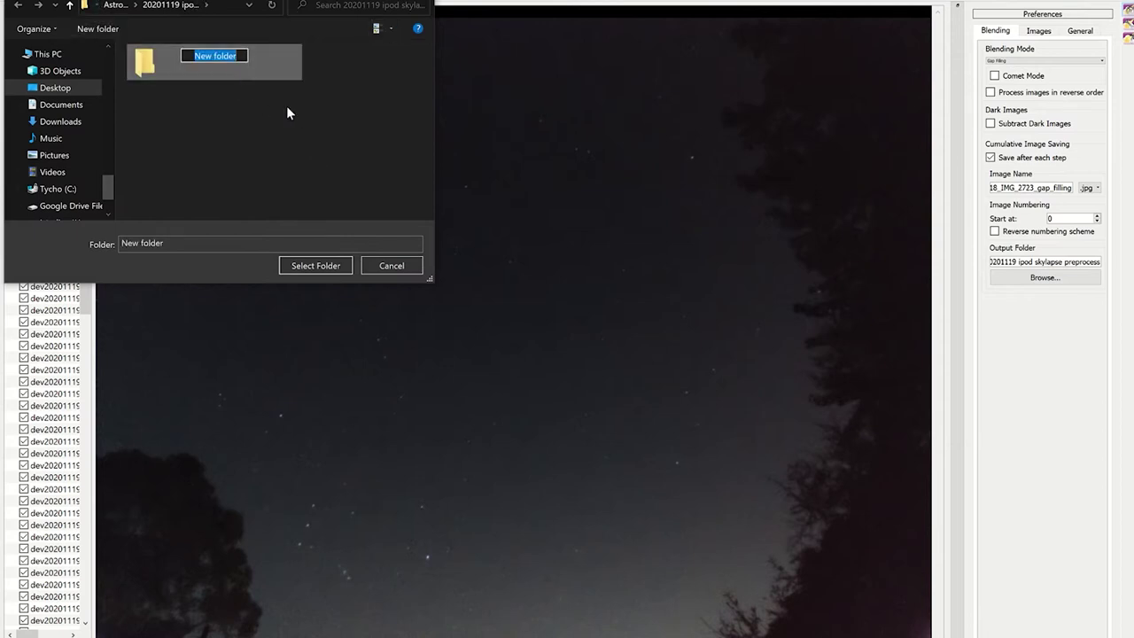
{"action": "type", "text": "starstax proces"}
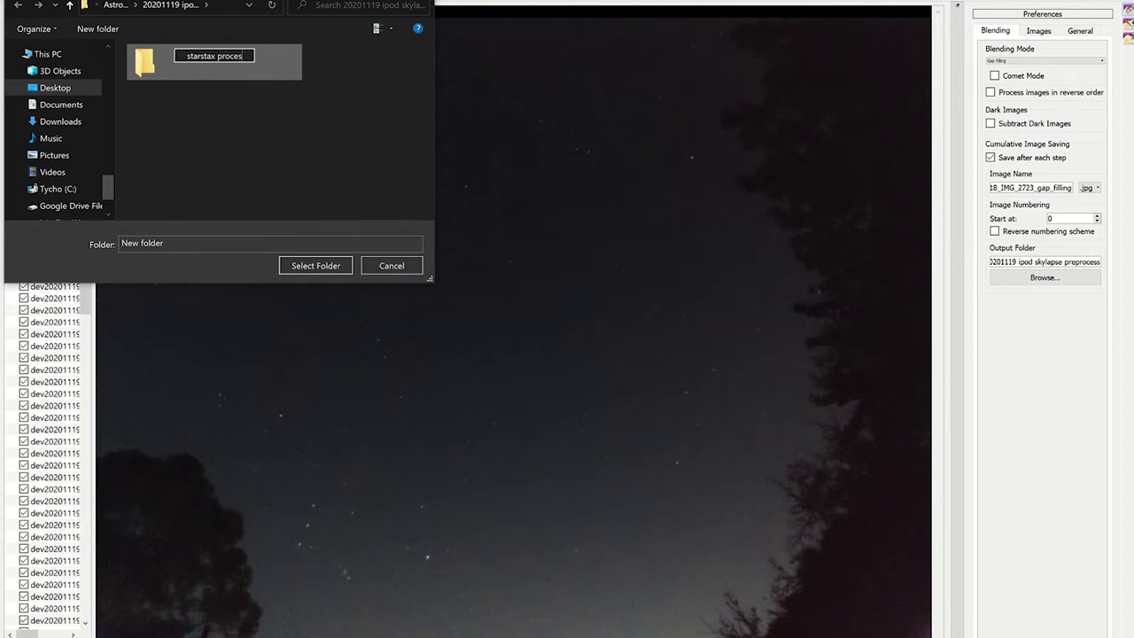
{"action": "type", "text": "s"}
{"action": "left_click", "coordinate": [235, 85]}
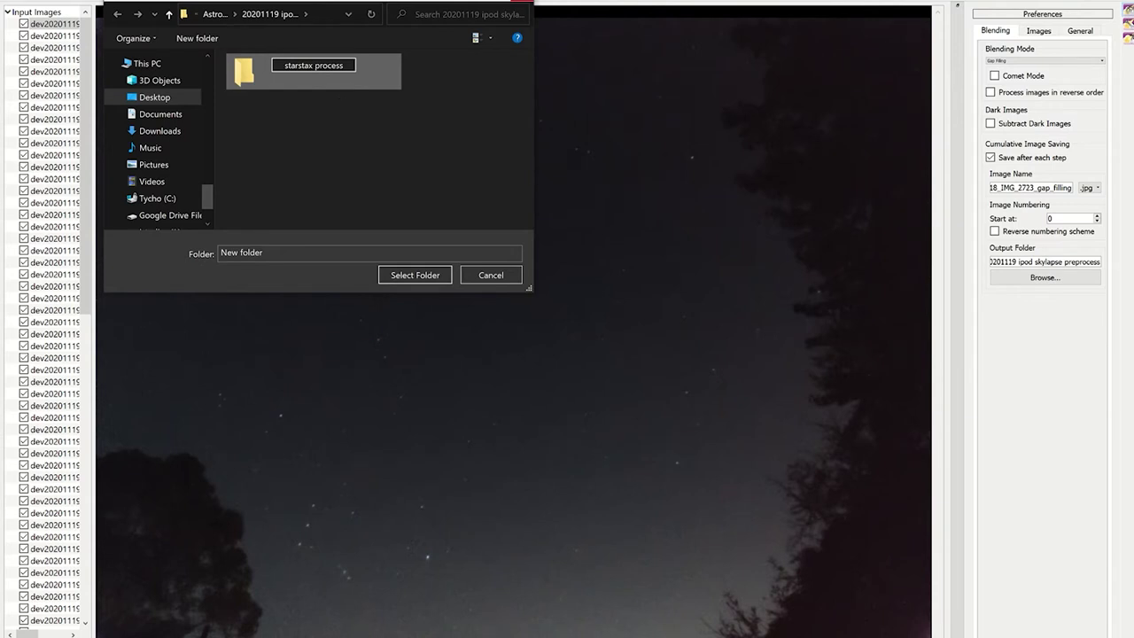
{"action": "mouse_move", "coordinate": [569, 637]}
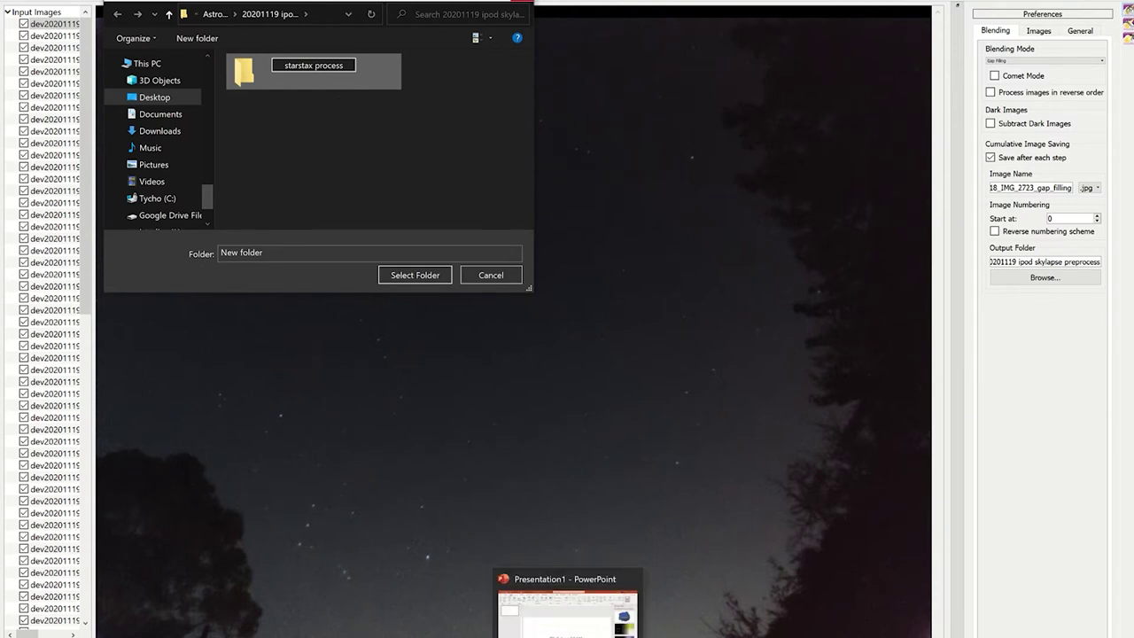
{"action": "key", "text": "Return"}
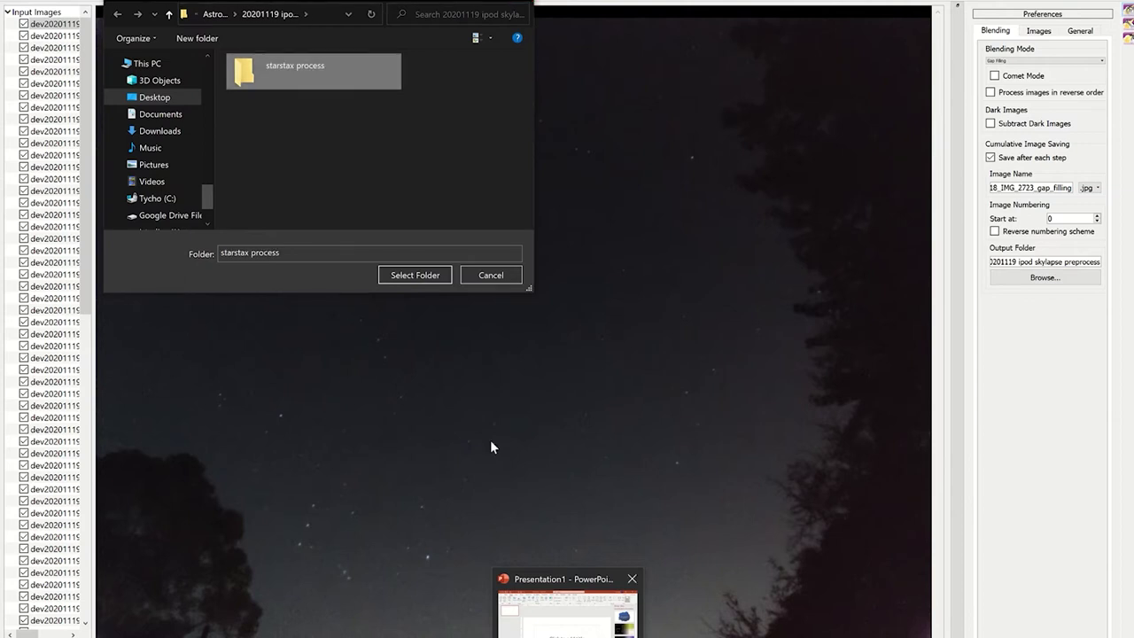
{"action": "left_click", "coordinate": [416, 276]}
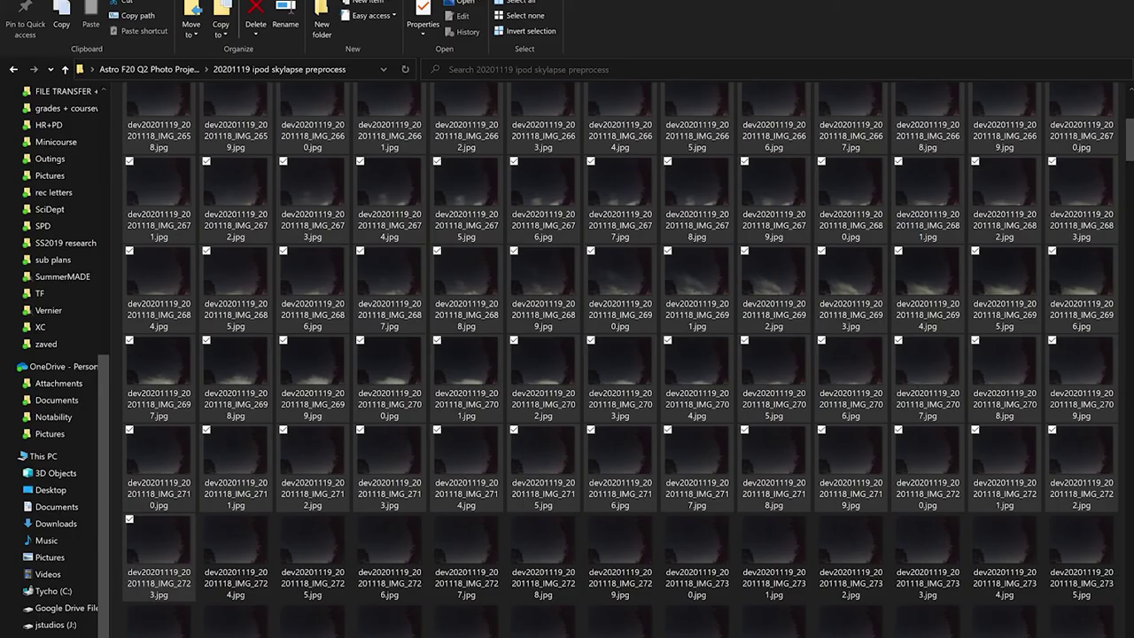
{"action": "scroll", "coordinate": [572, 456], "scroll_direction": "up", "scroll_amount": 5}
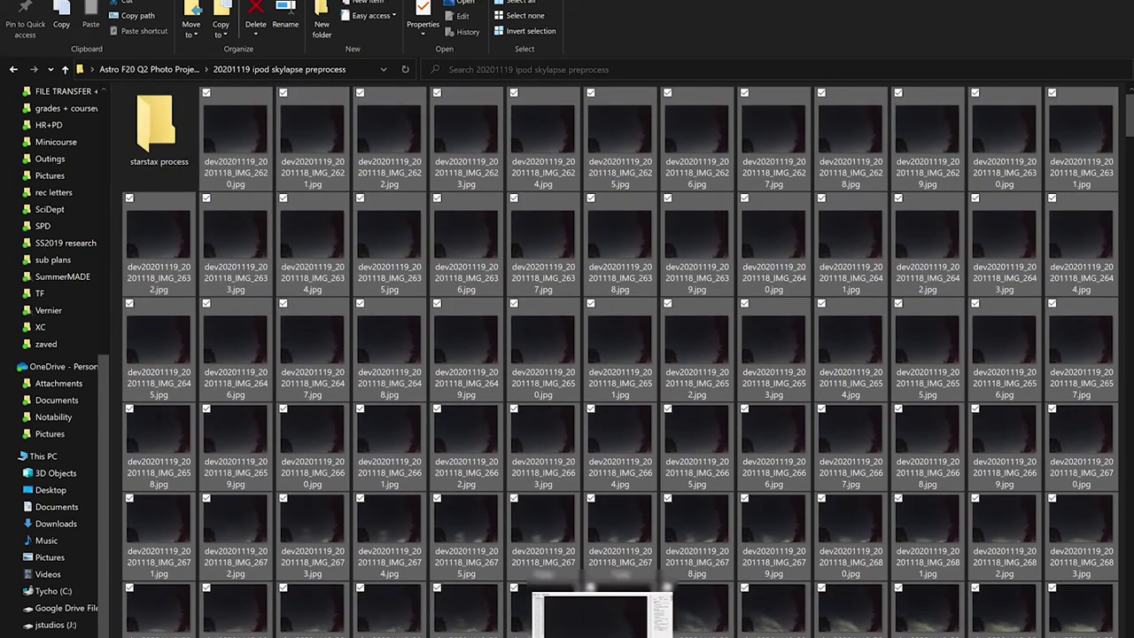
{"action": "left_click", "coordinate": [620, 620]}
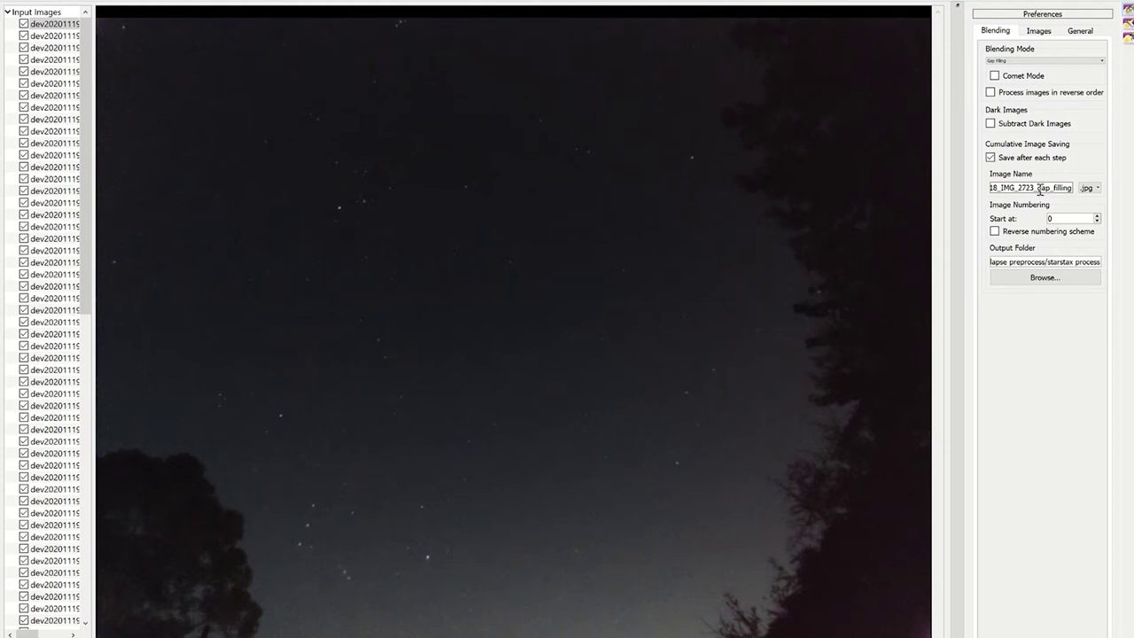
{"action": "left_click", "coordinate": [1047, 219]}
{"action": "left_click", "coordinate": [1048, 34]}
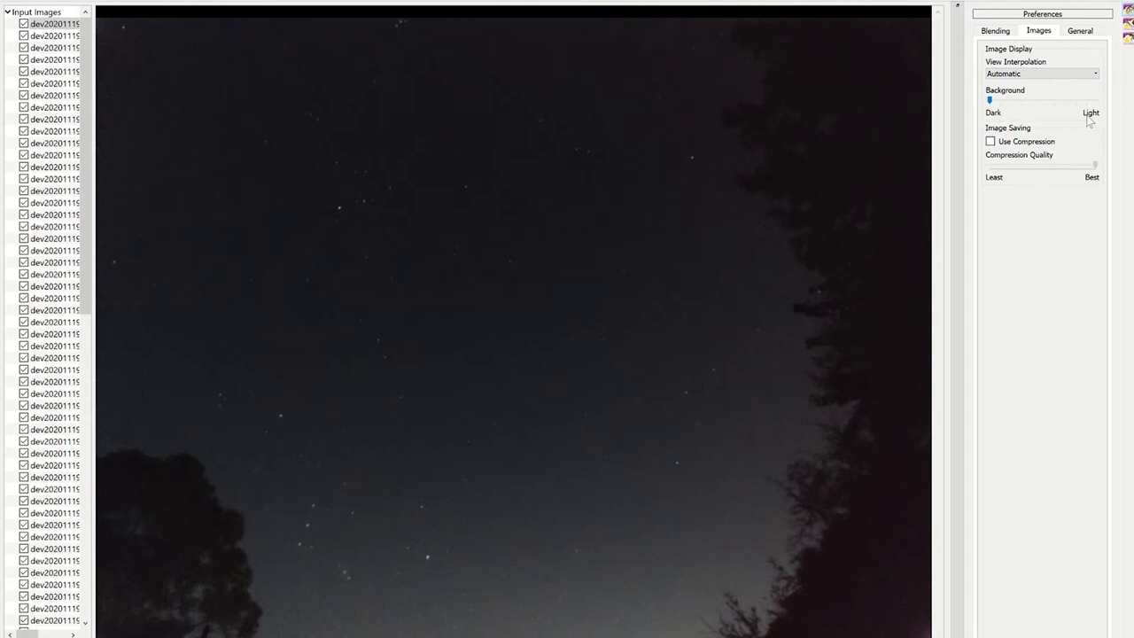
{"action": "left_click", "coordinate": [996, 32]}
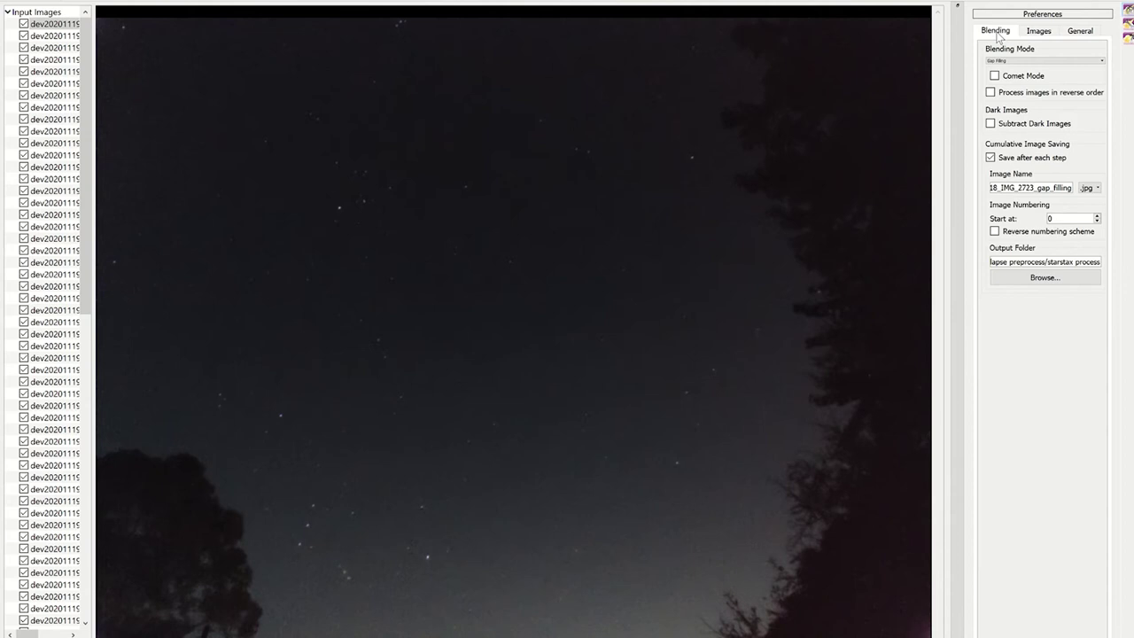
- Blend the checked frames with Gap Filling and view the star-trail Output Image
{"action": "left_click", "coordinate": [56, 3]}
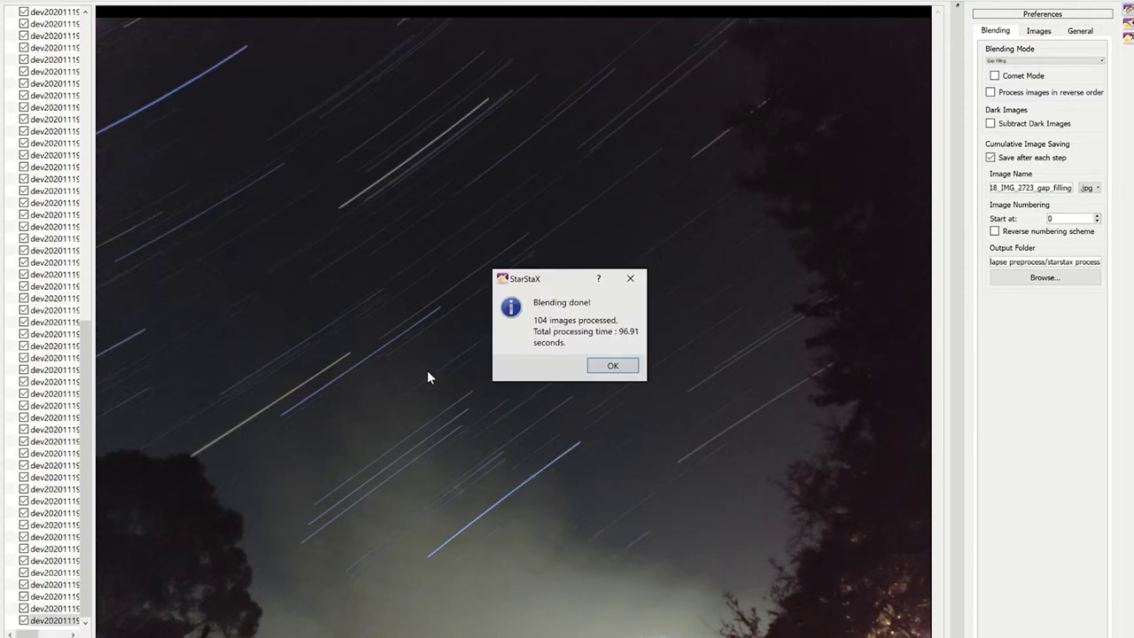
{"action": "key", "text": "Return"}
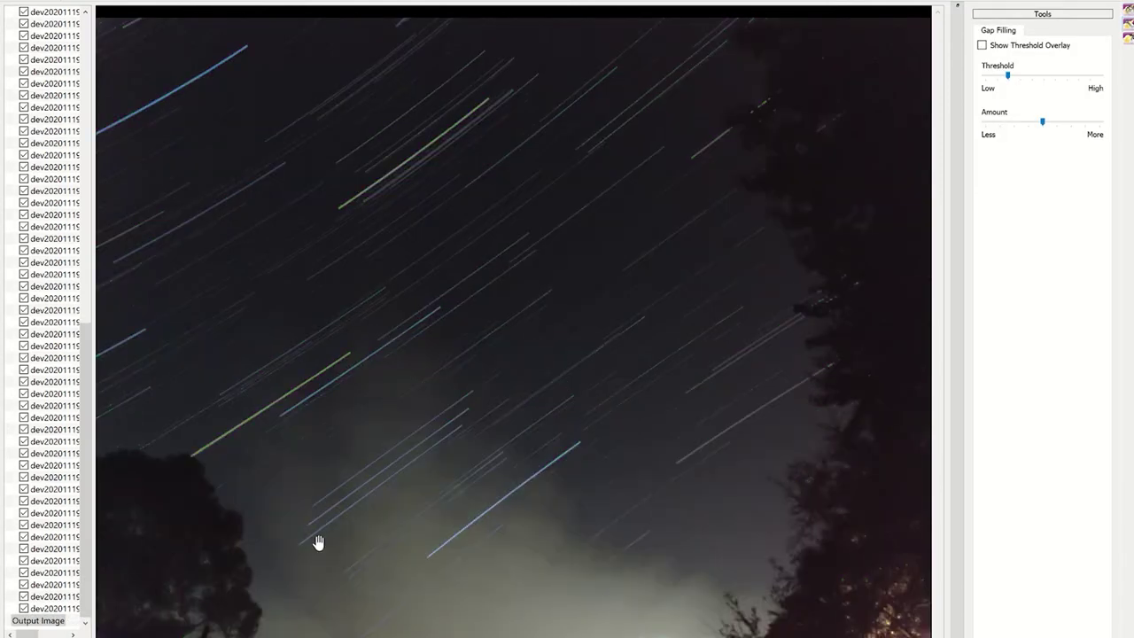
{"action": "left_click", "coordinate": [35, 624]}
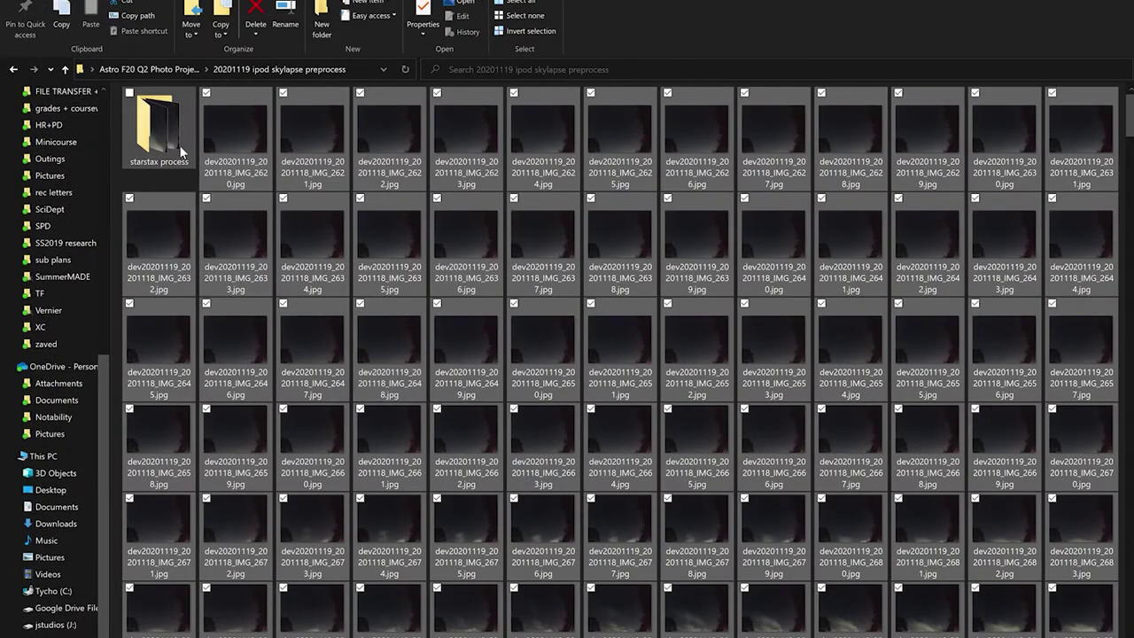
- Open the 'starstax process' folder and select its first cumulative JPG frame
{"action": "double_click", "coordinate": [160, 129]}
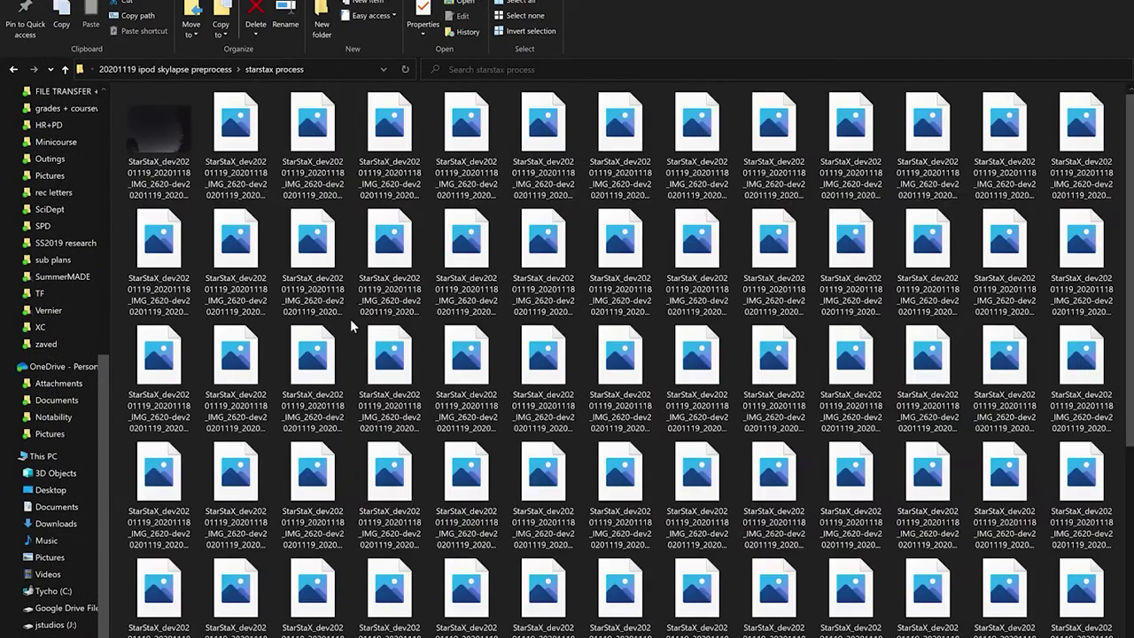
{"action": "left_click", "coordinate": [142, 144]}
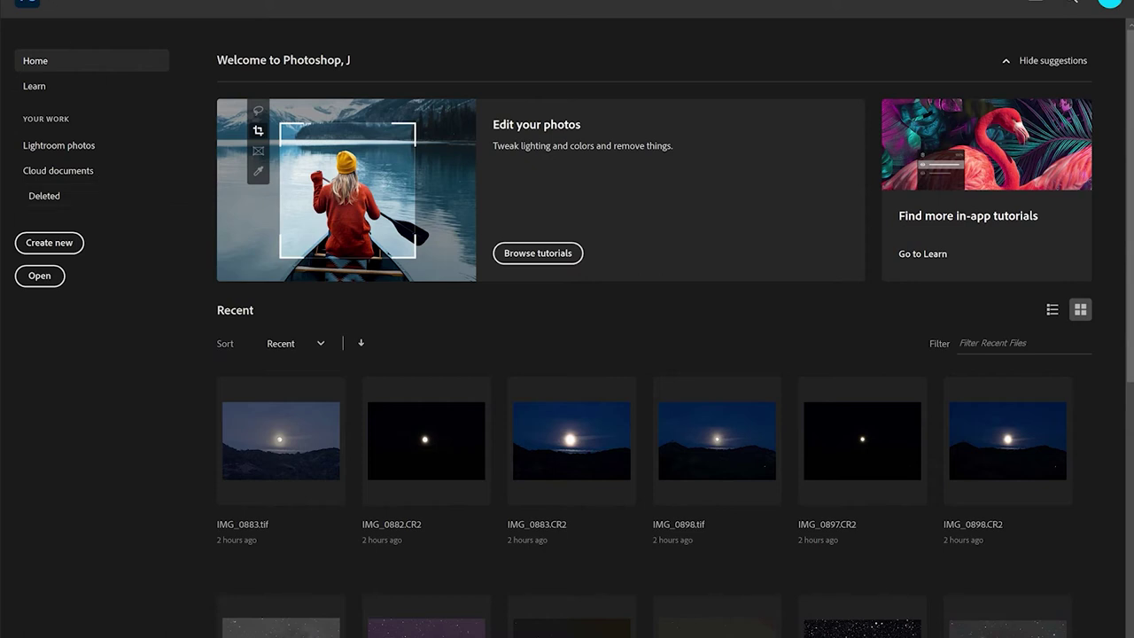
- Start File > Scripts > Load Files into Stack and browse for source images
{"action": "key", "text": "alt+f"}
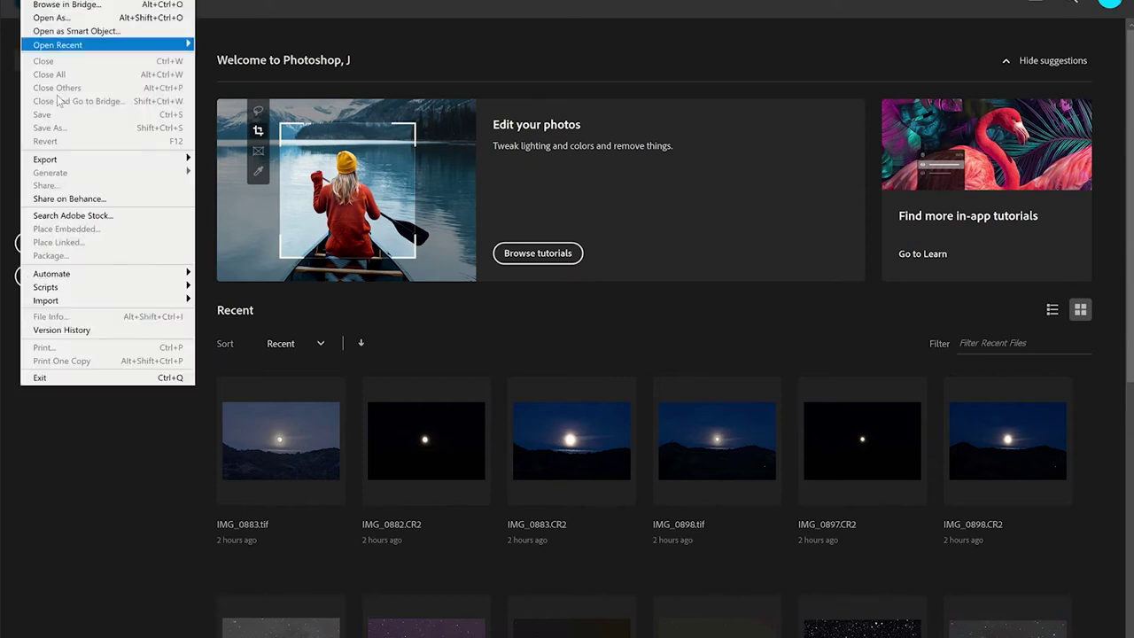
{"action": "mouse_move", "coordinate": [90, 289]}
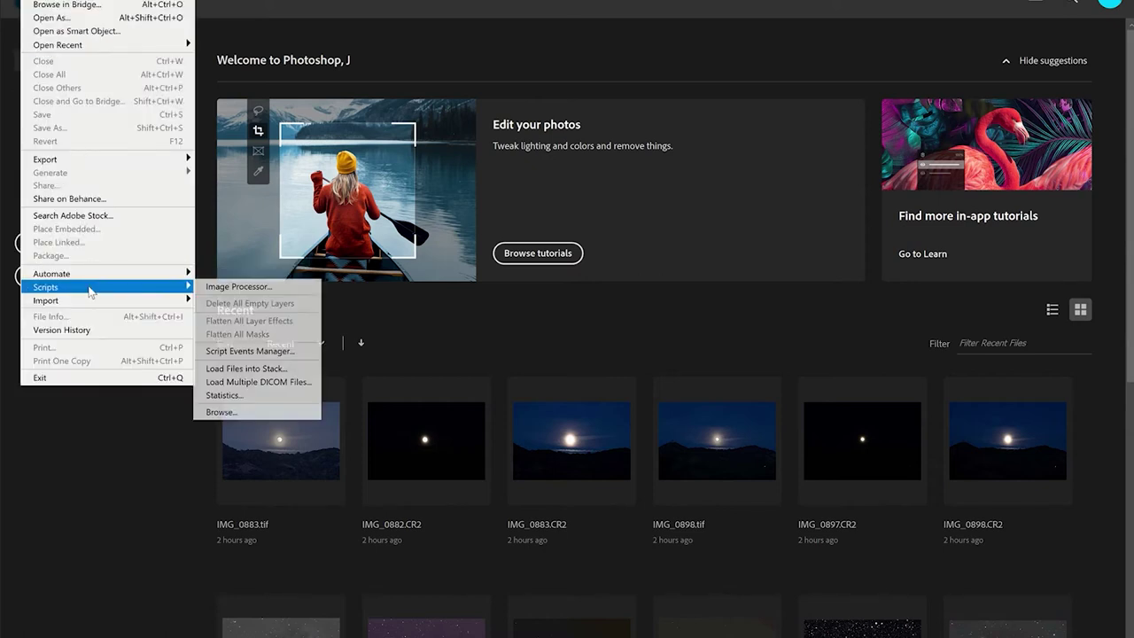
{"action": "left_click", "coordinate": [237, 369]}
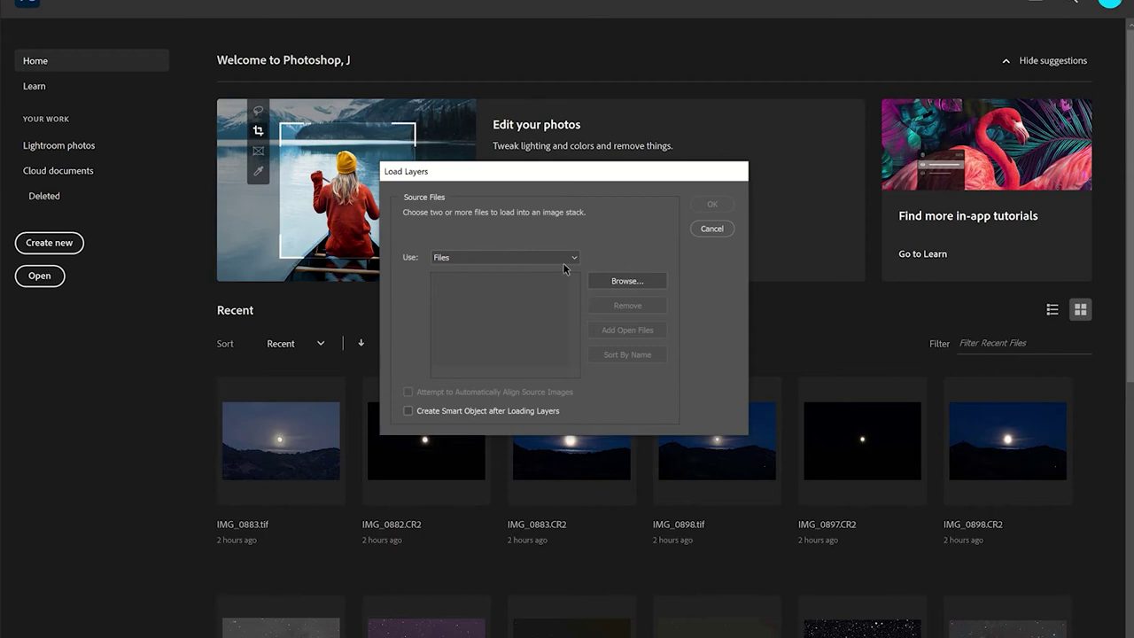
{"action": "left_click", "coordinate": [609, 282]}
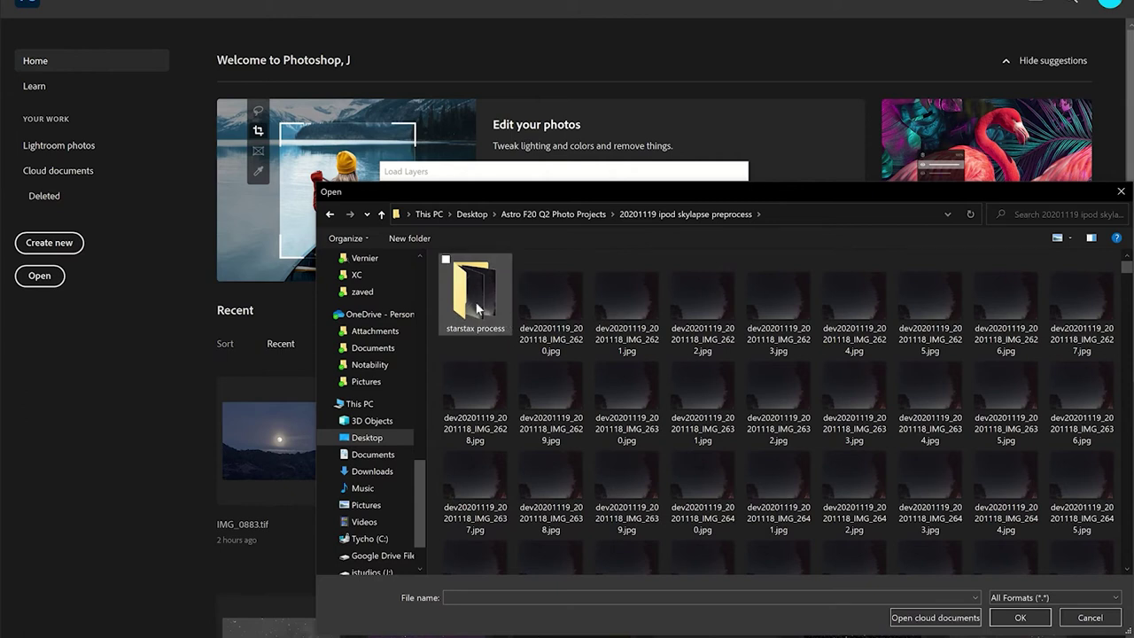
- Choose frames IMG_2620 through IMG_2681 from dev20201119 and confirm them for the stack
{"action": "left_click", "coordinate": [576, 319]}
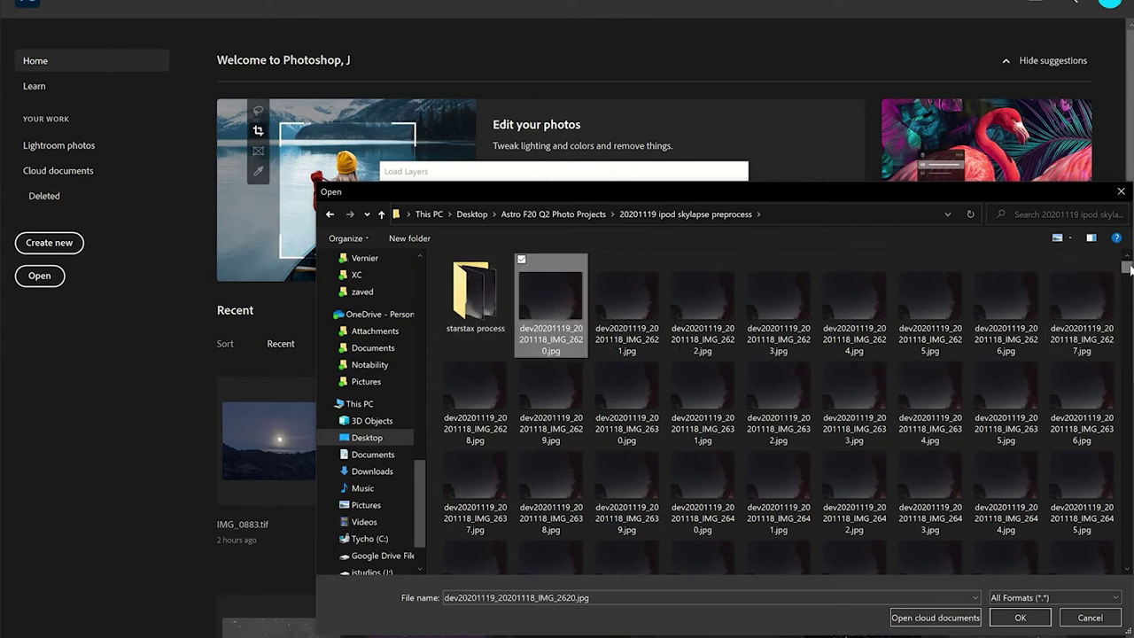
{"action": "mouse_move", "coordinate": [1126, 267]}
{"action": "left_mouse_down"}
{"action": "mouse_move", "coordinate": [1127, 556]}
{"action": "mouse_move", "coordinate": [1127, 257]}
{"action": "left_mouse_up"}
{"action": "scroll", "coordinate": [1057, 473], "scroll_direction": "down", "scroll_amount": 3}
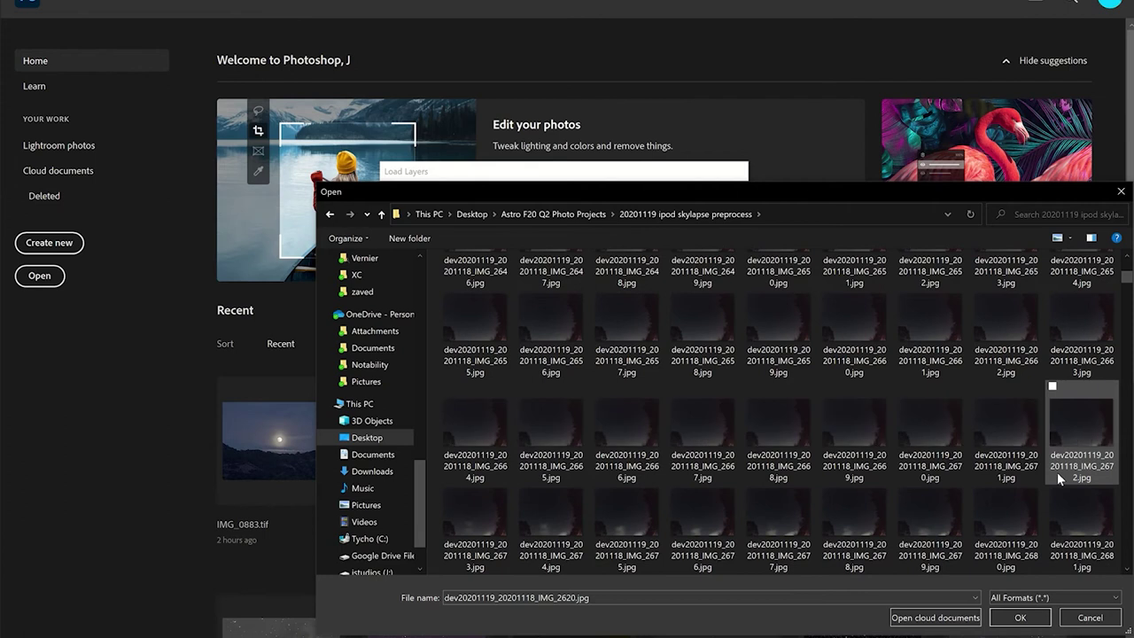
{"action": "left_click", "coordinate": [1076, 520], "text": "shift"}
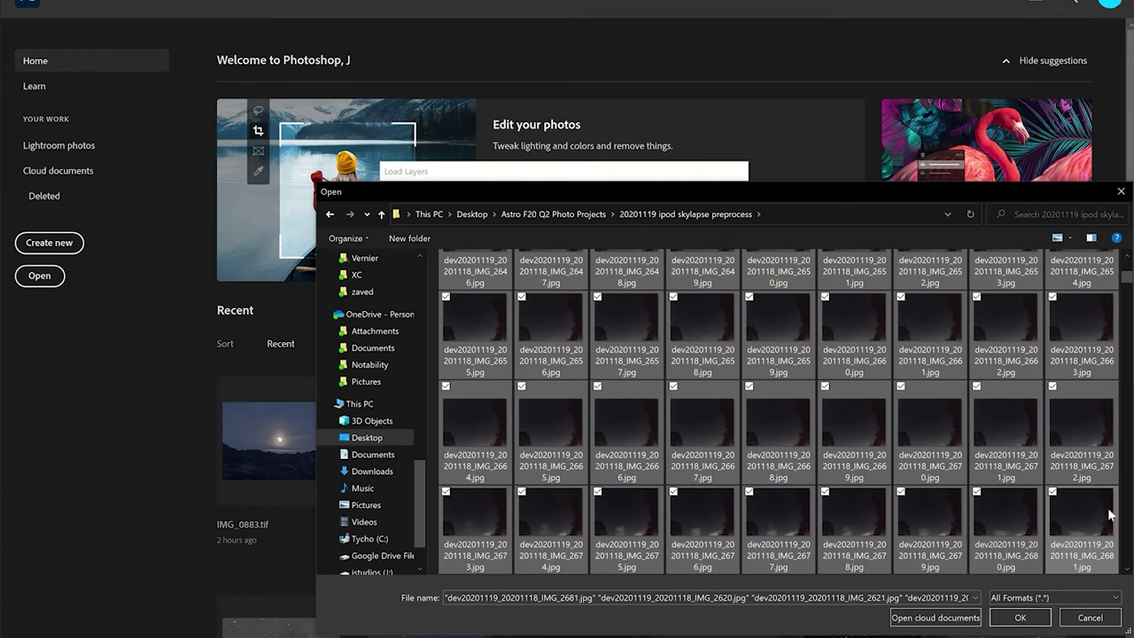
{"action": "scroll", "coordinate": [1077, 284], "scroll_direction": "up", "scroll_amount": 3}
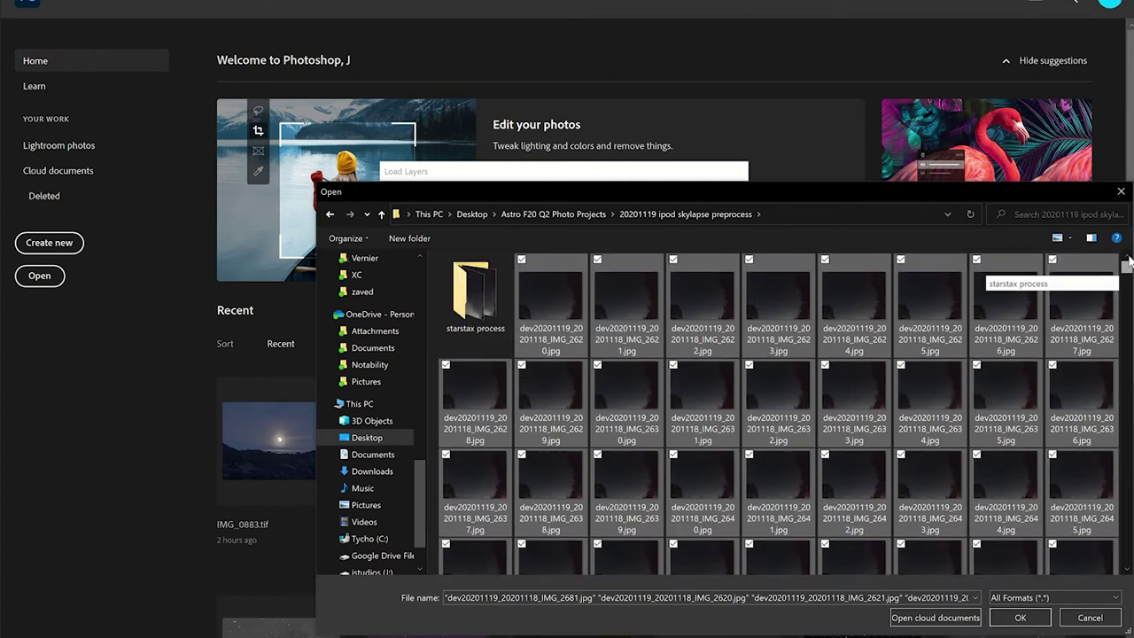
{"action": "left_click", "coordinate": [1019, 620]}
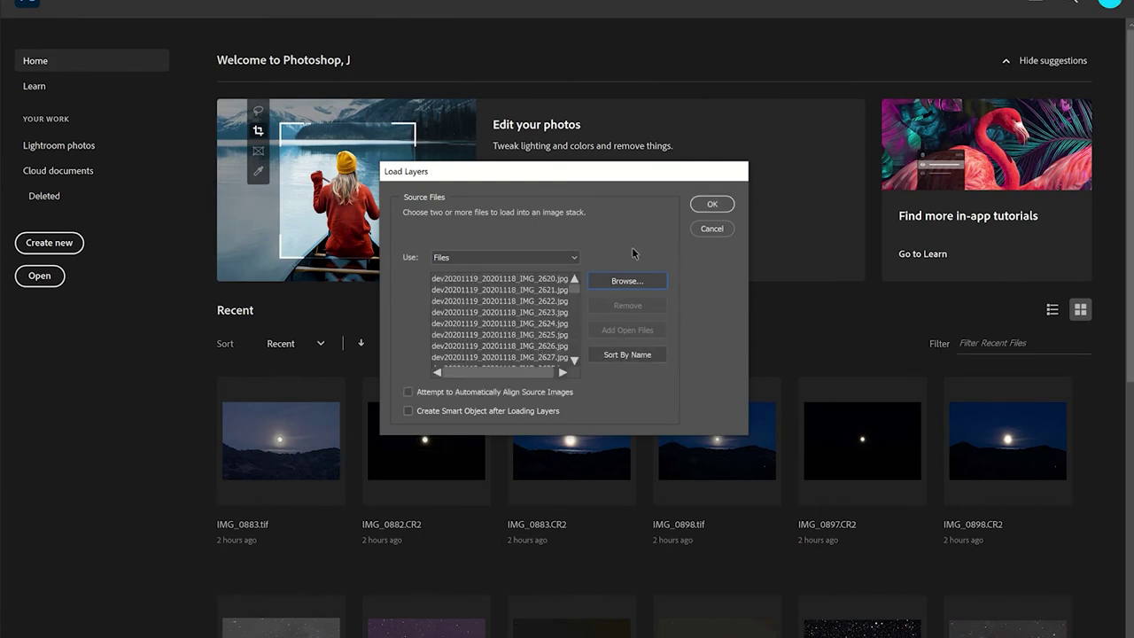
{"action": "left_click", "coordinate": [708, 204]}
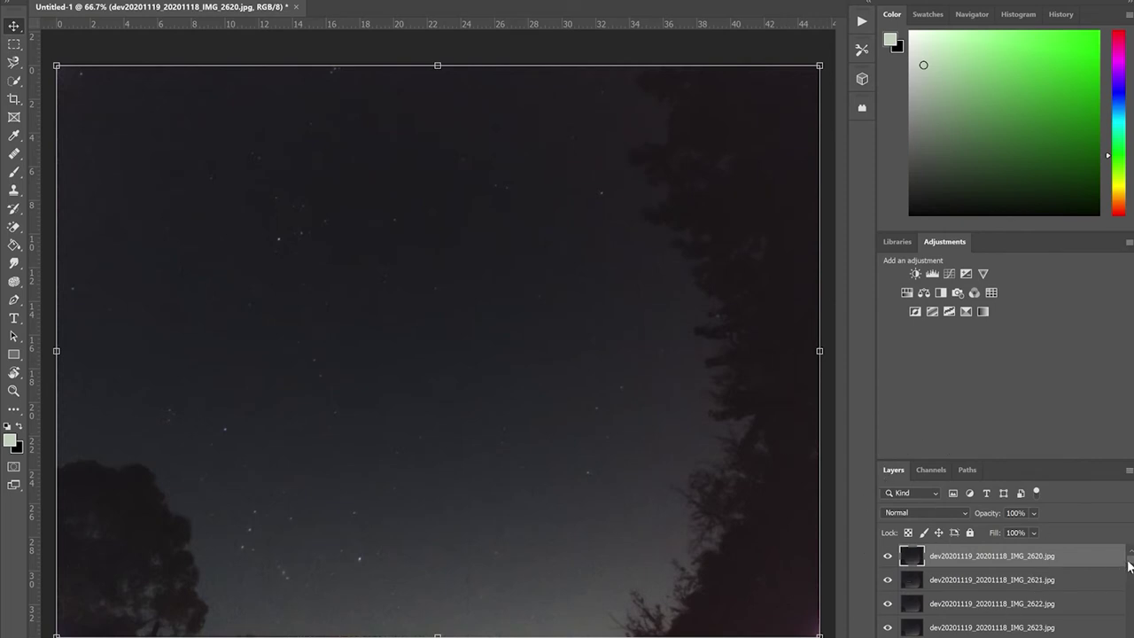
- Let the frames load as layers in Untitled-1 and scroll through the Layers panel
{"action": "left_click_drag", "start_coordinate": [1130, 569], "coordinate": [1131, 635]}
- Show the Timeline panel, fit the image on screen, and start a frame animation
{"action": "key", "text": "alt+w"}
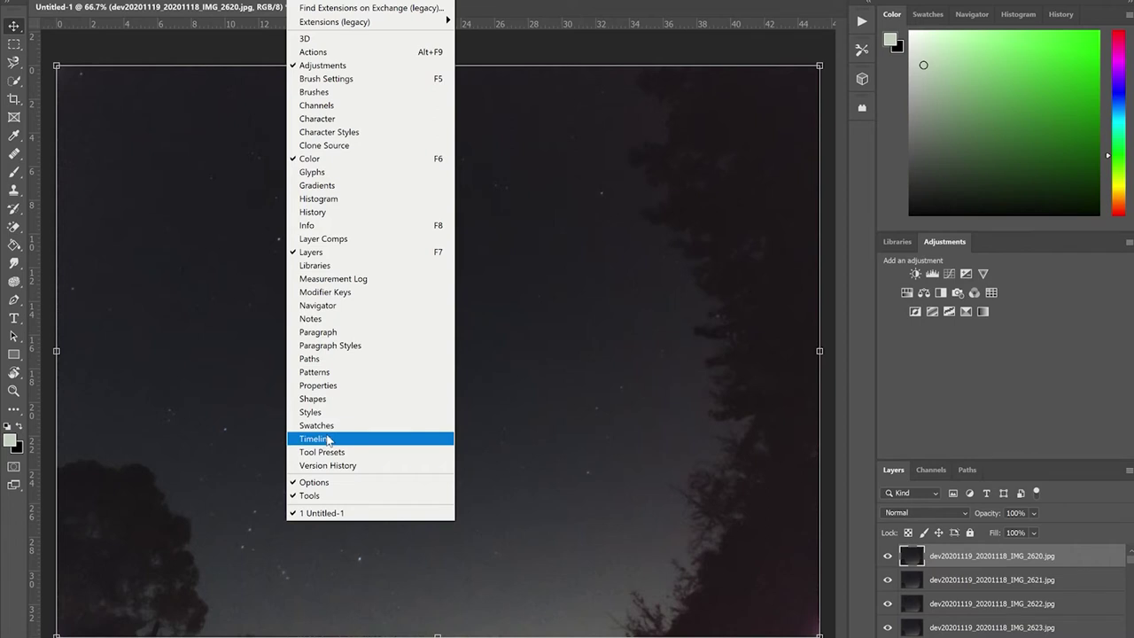
{"action": "left_click", "coordinate": [327, 439]}
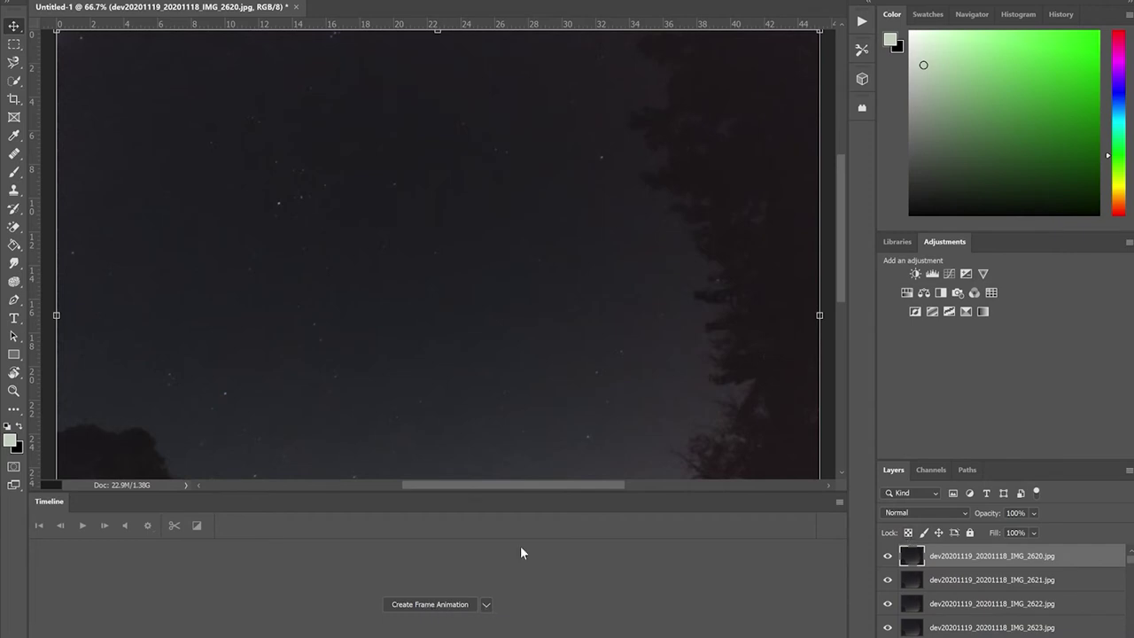
{"action": "left_click", "coordinate": [486, 606]}
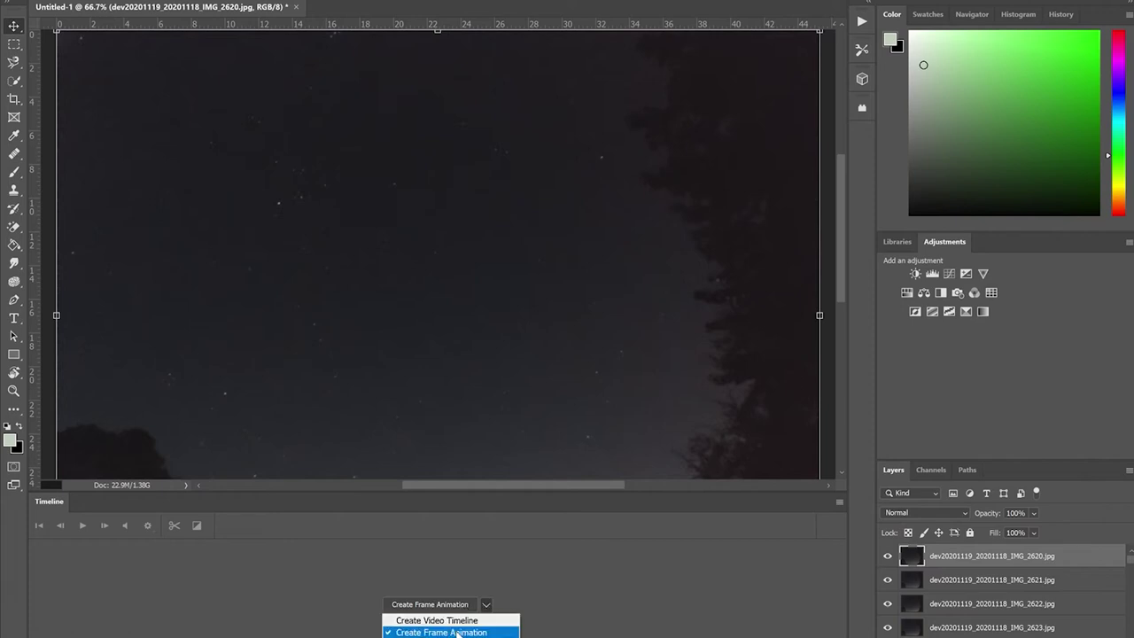
{"action": "left_click", "coordinate": [477, 564]}
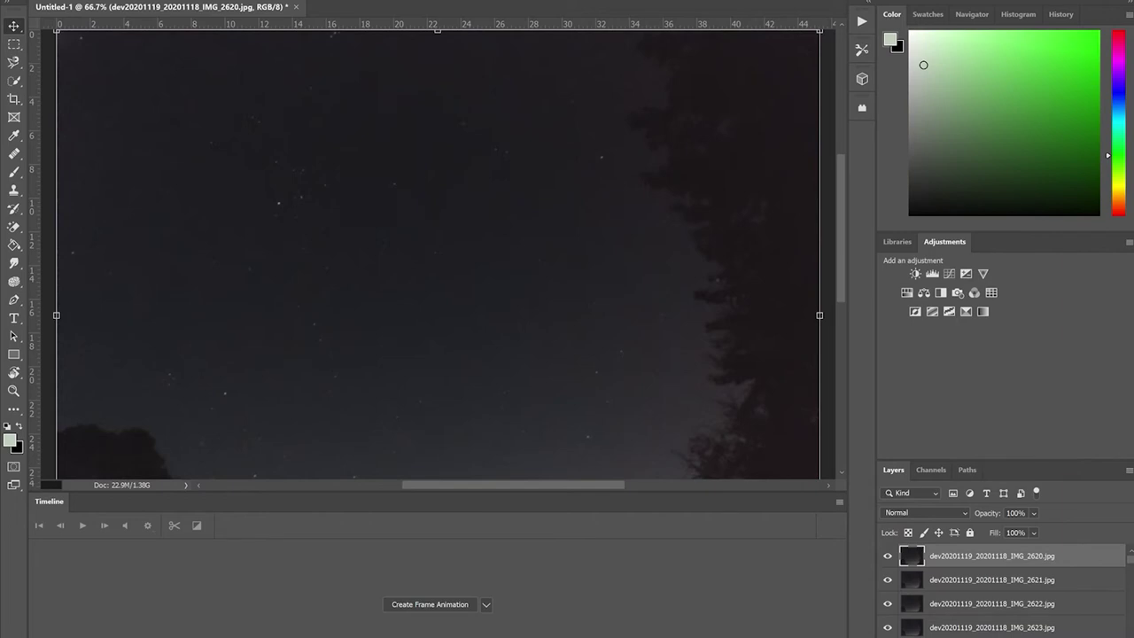
{"action": "key", "text": "alt+v"}
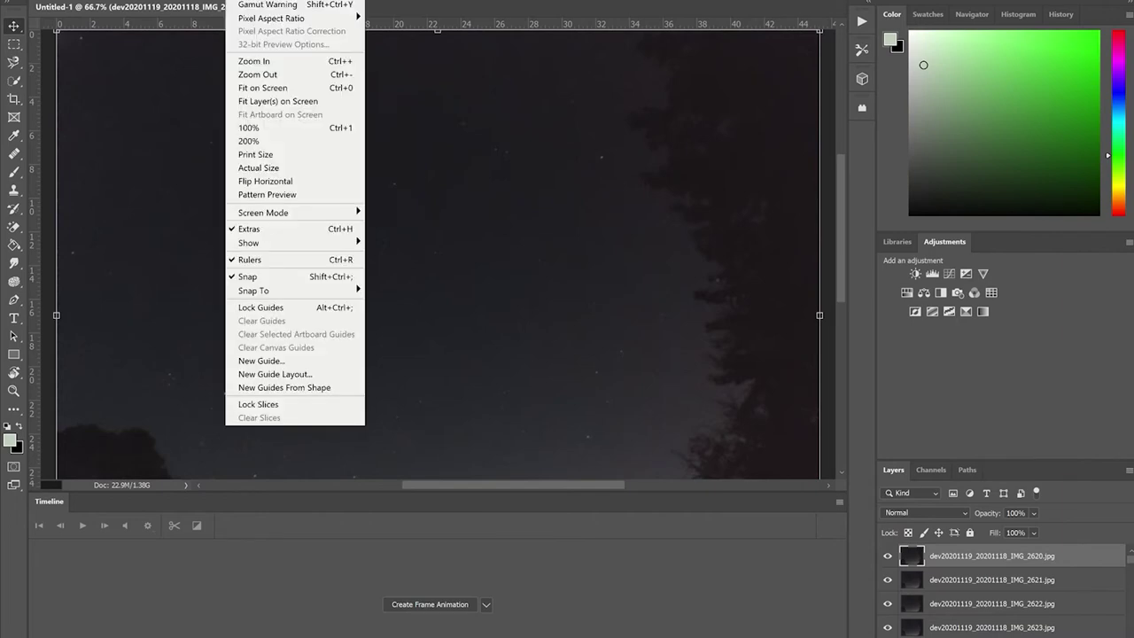
{"action": "left_click", "coordinate": [301, 98]}
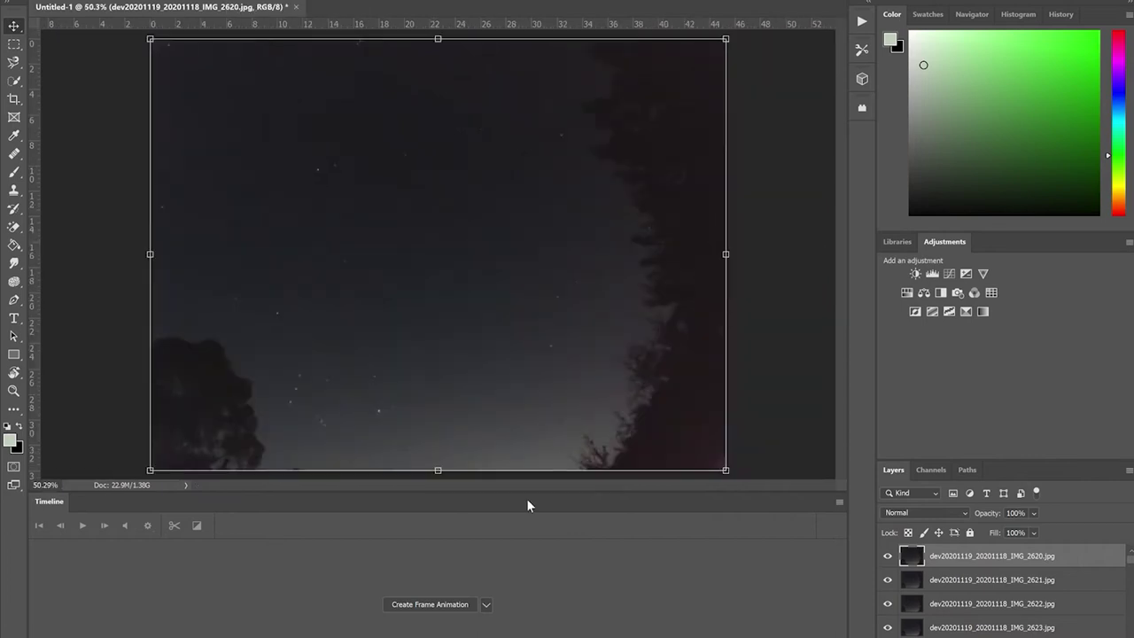
{"action": "left_click", "coordinate": [450, 611]}
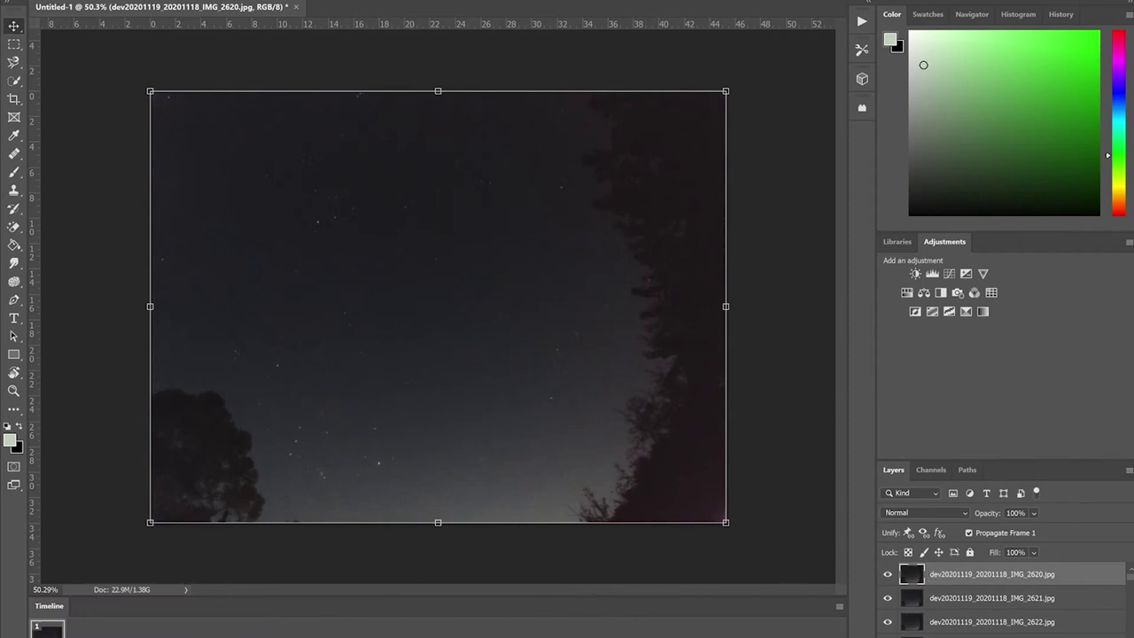
- Make one frame from each night-sky layer and play the time-lapse preview
{"action": "left_click", "coordinate": [840, 608]}
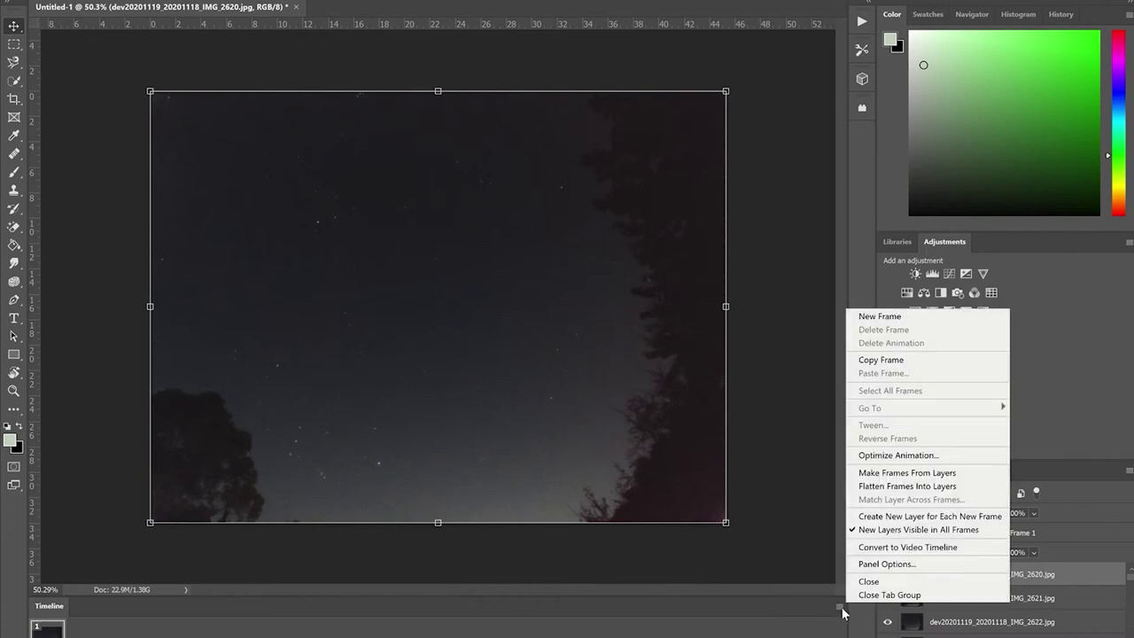
{"action": "left_click", "coordinate": [911, 475]}
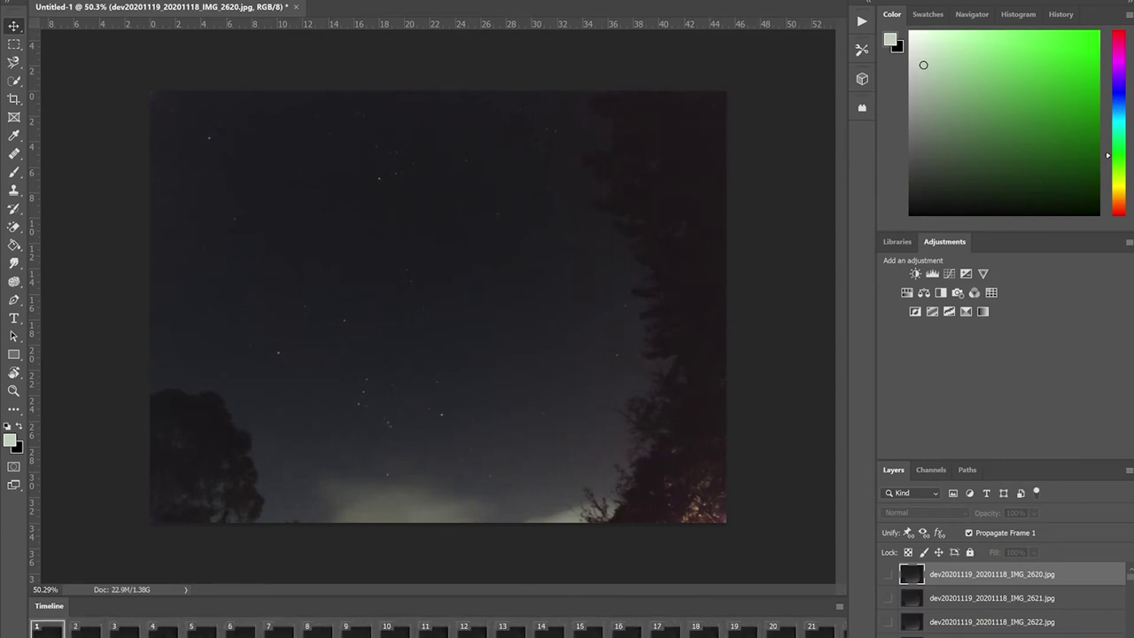
{"action": "key", "text": "space"}
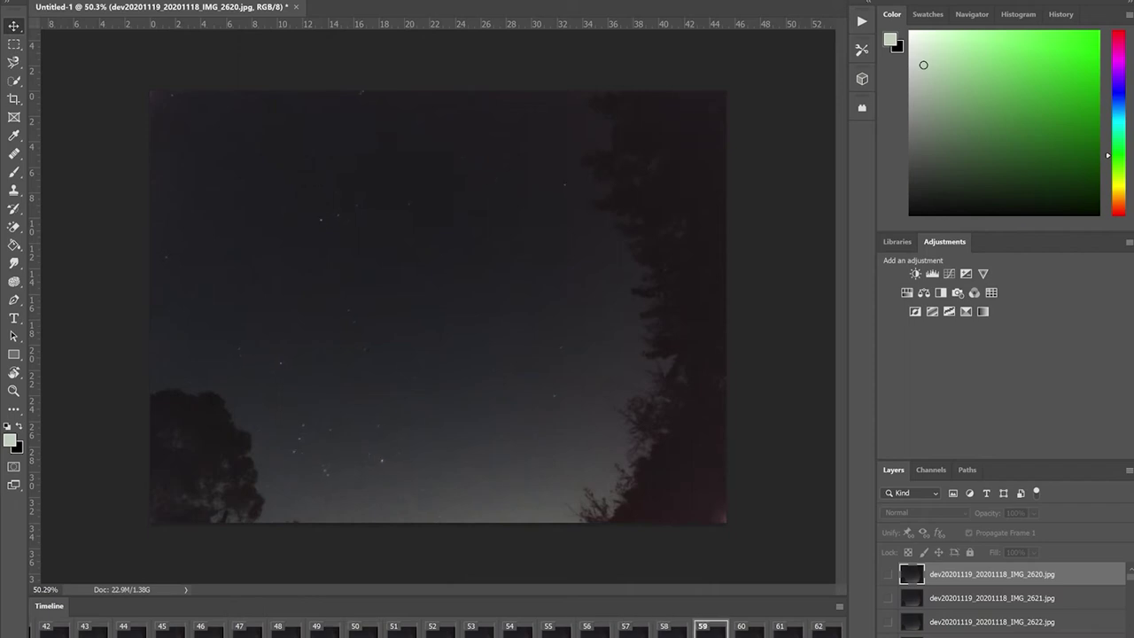
- Reverse all frames, play the animation, and return to frame 1 showing IMG_2620
{"action": "left_click", "coordinate": [839, 607]}
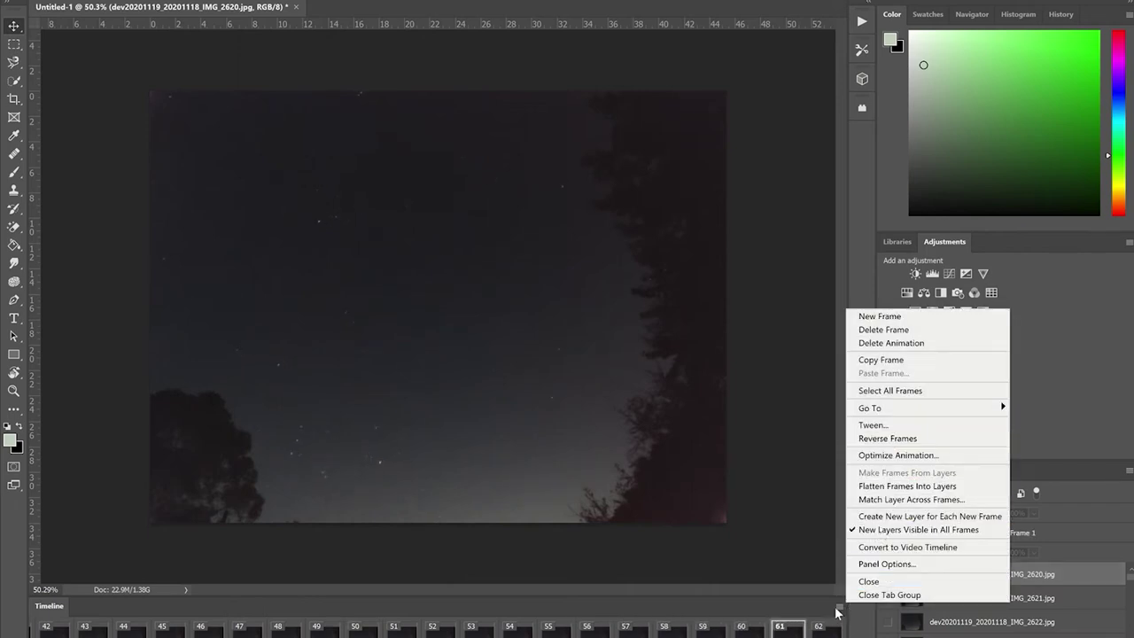
{"action": "left_click", "coordinate": [895, 438]}
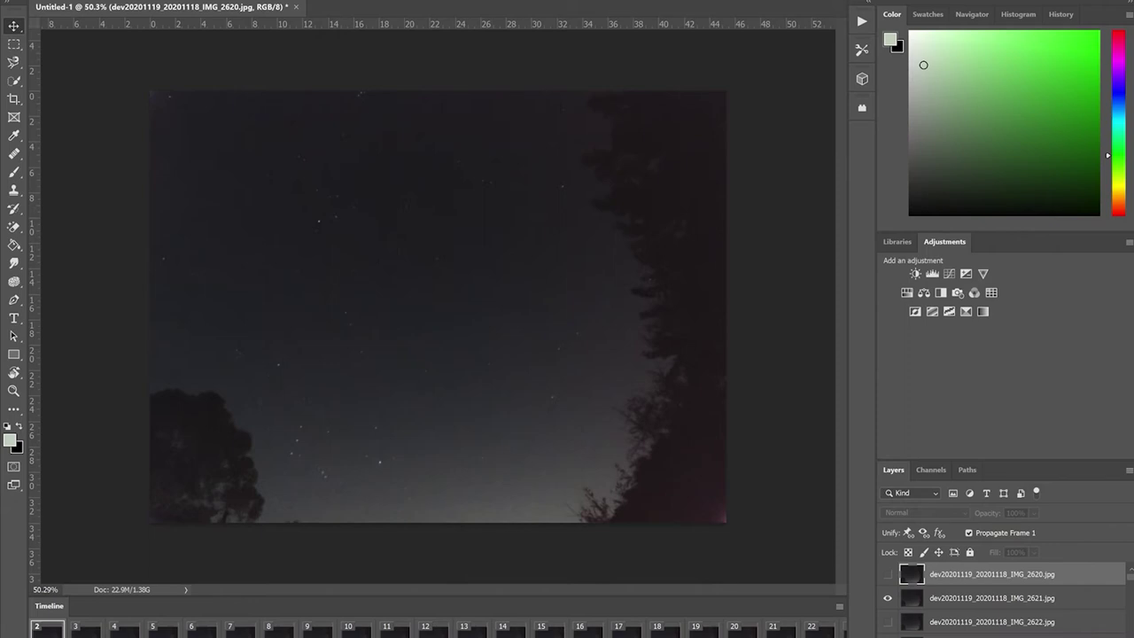
{"action": "key", "text": "space"}
{"action": "left_click", "coordinate": [48, 629]}
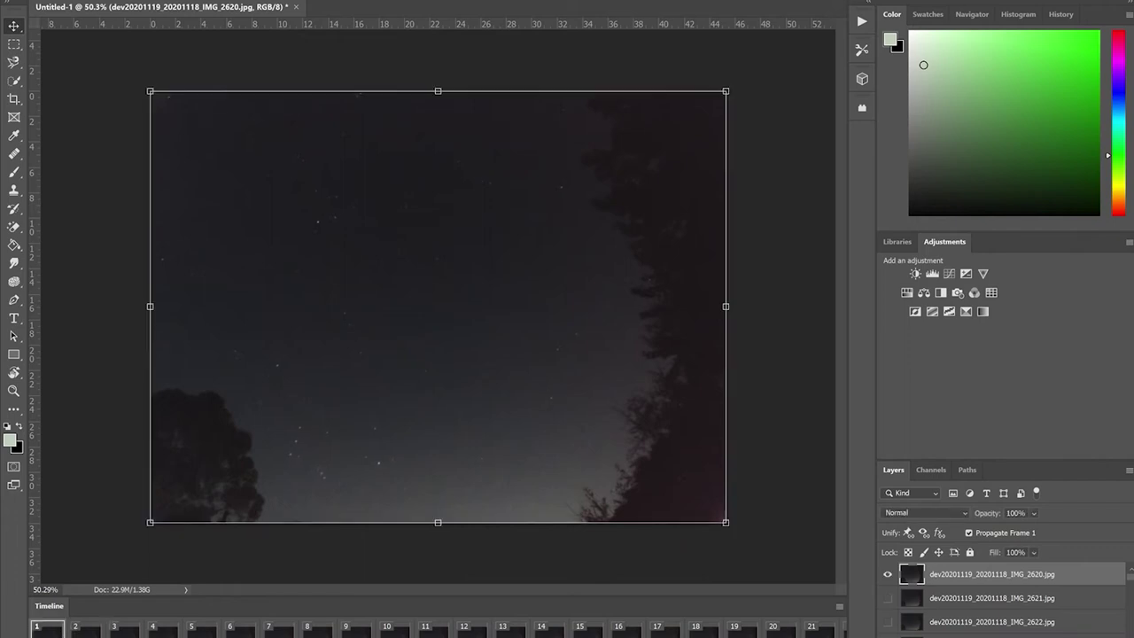
- Set frame 1's delay to 0.1 seconds and start playing the star animation
{"action": "scroll", "coordinate": [434, 629], "scroll_direction": "right", "scroll_amount": 10}
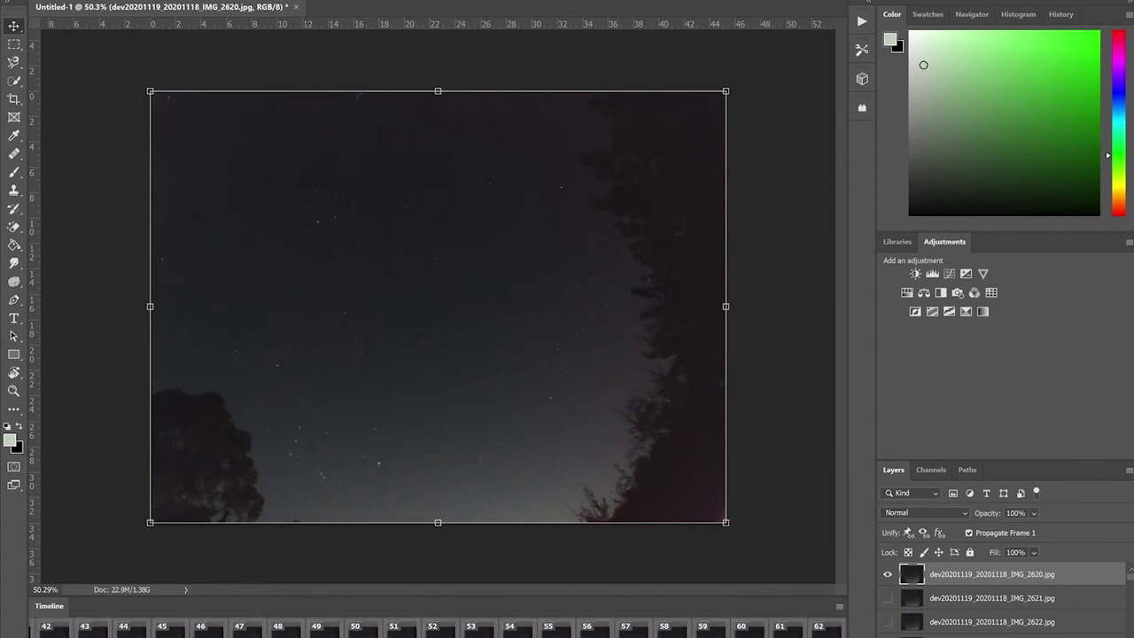
{"action": "scroll", "coordinate": [434, 629], "scroll_direction": "left", "scroll_amount": 10}
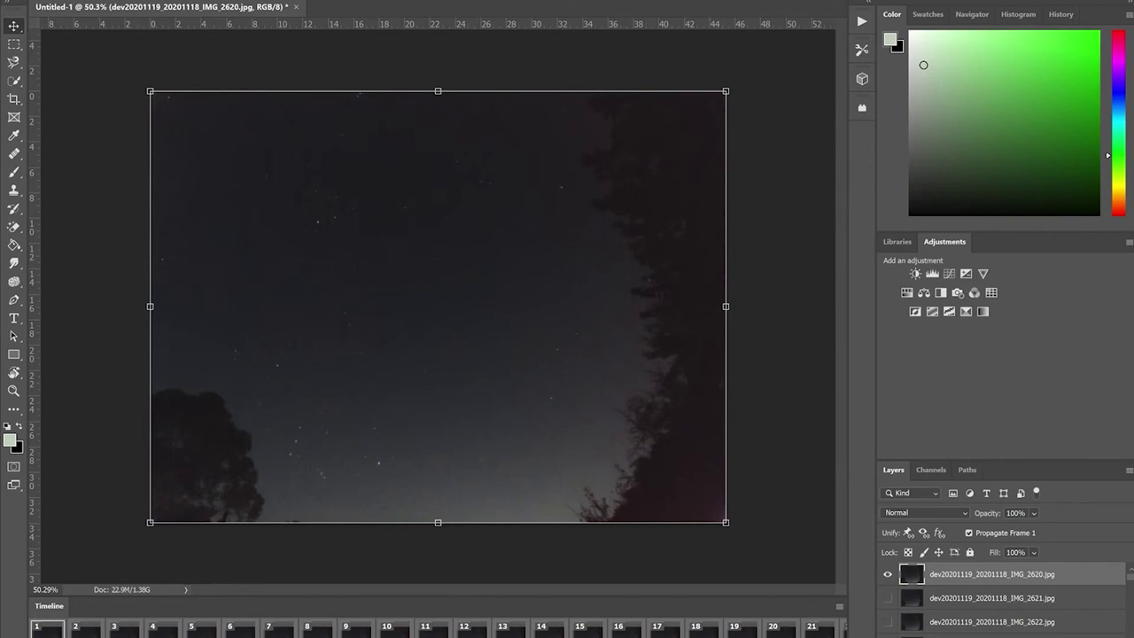
{"action": "scroll", "coordinate": [438, 629], "scroll_direction": "right", "scroll_amount": 10}
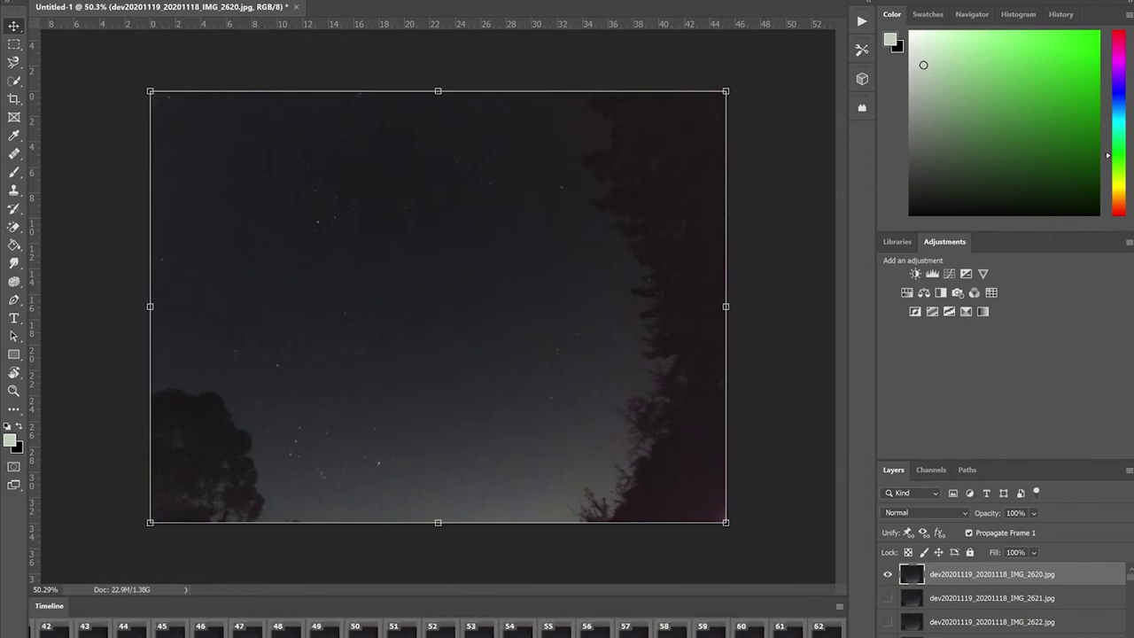
{"action": "scroll", "coordinate": [438, 628], "scroll_direction": "left", "scroll_amount": 10}
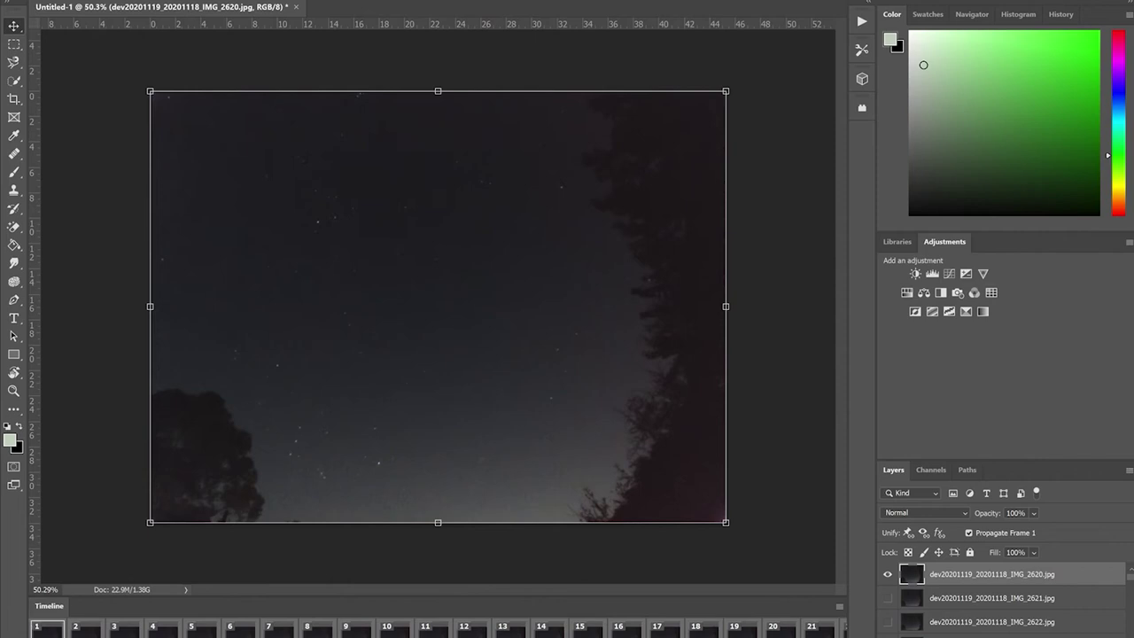
{"action": "left_click", "coordinate": [42, 635]}
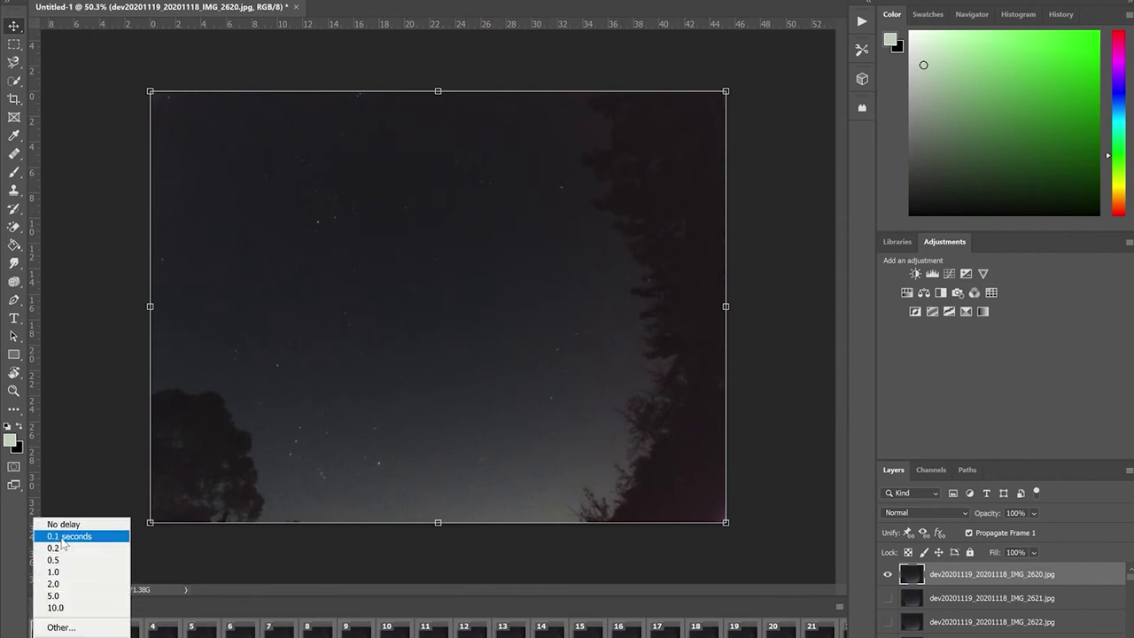
{"action": "left_click", "coordinate": [63, 538]}
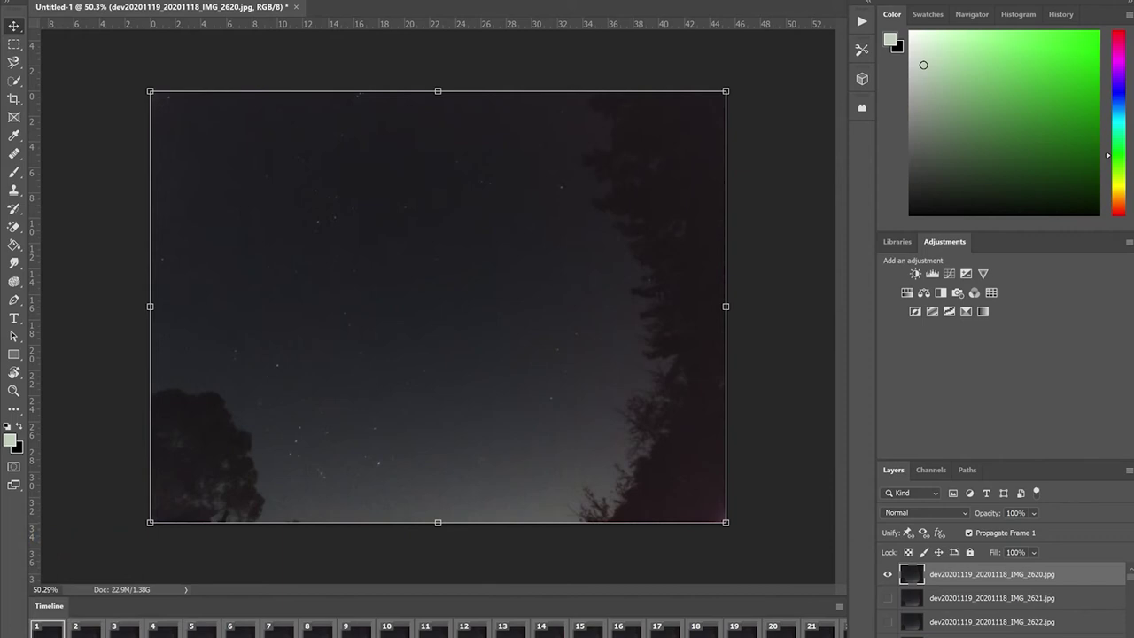
{"action": "key", "text": "space"}
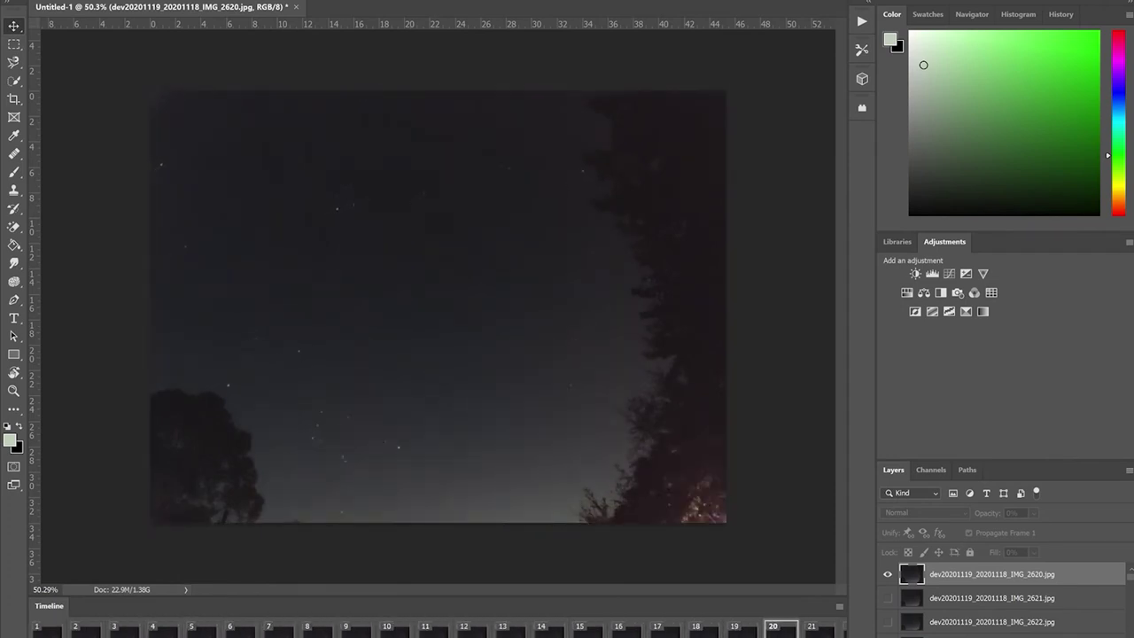
- Stop the star animation preview at frame 30
{"action": "key", "text": "space"}
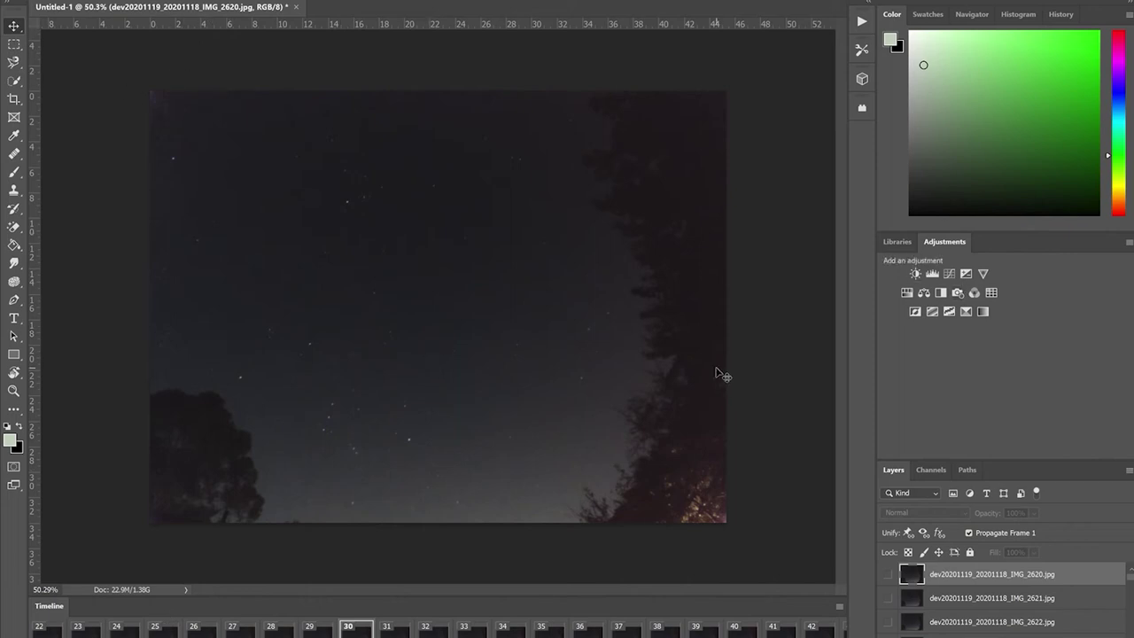
- Add a Brightness/Contrast adjustment layer with brightness 35 and contrast 32
{"action": "left_click", "coordinate": [915, 275]}
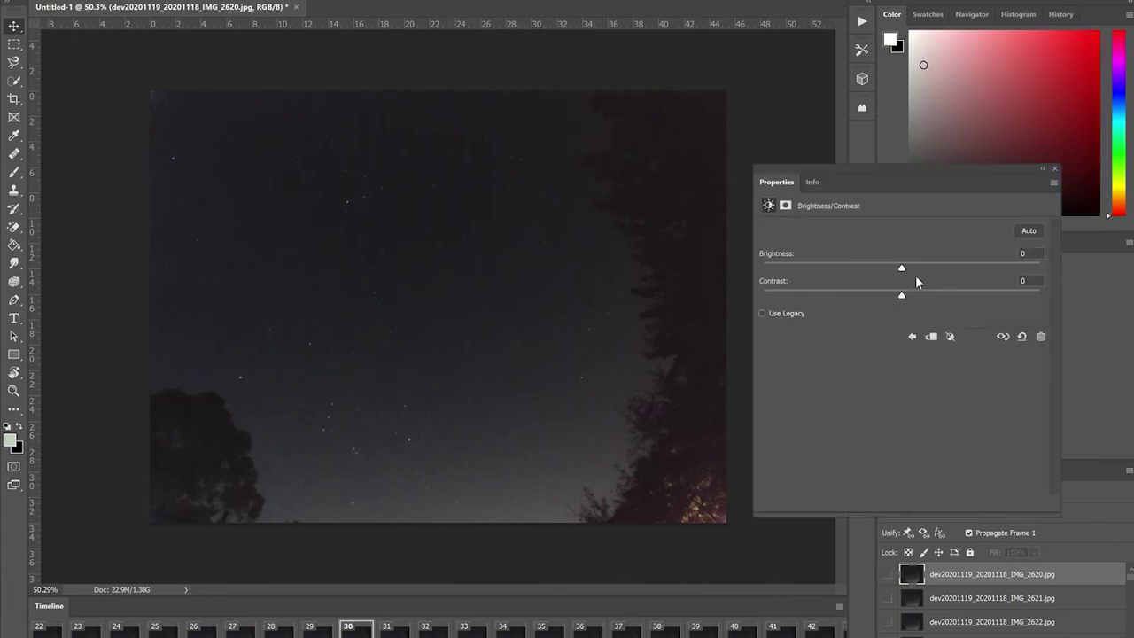
{"action": "left_click_drag", "start_coordinate": [915, 173], "coordinate": [741, 172]}
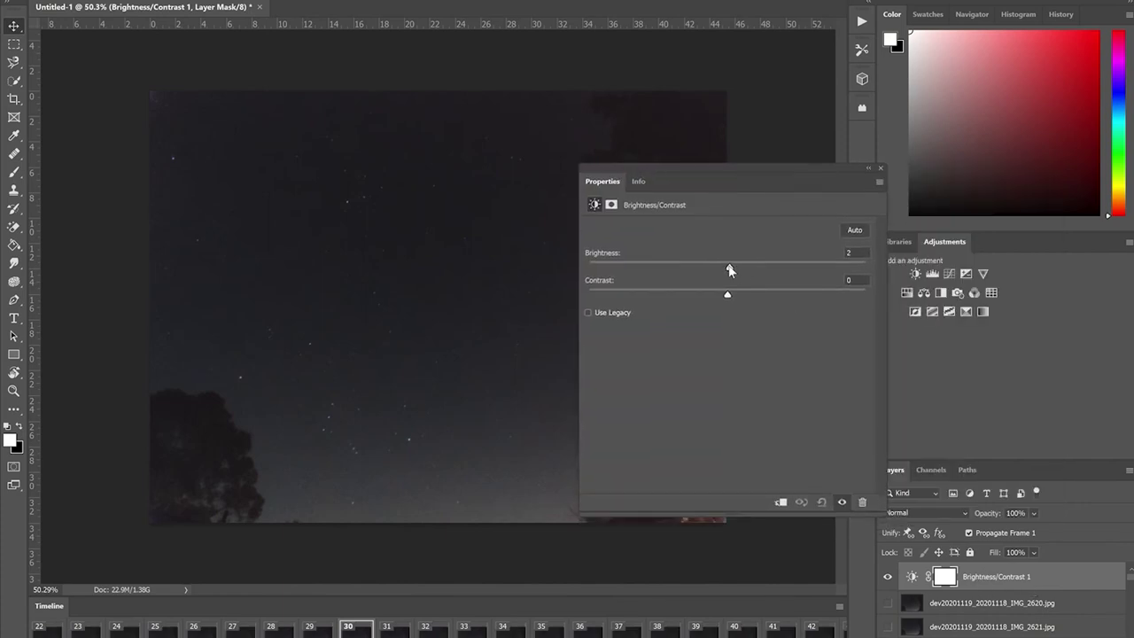
{"action": "left_click_drag", "start_coordinate": [729, 266], "coordinate": [762, 296]}
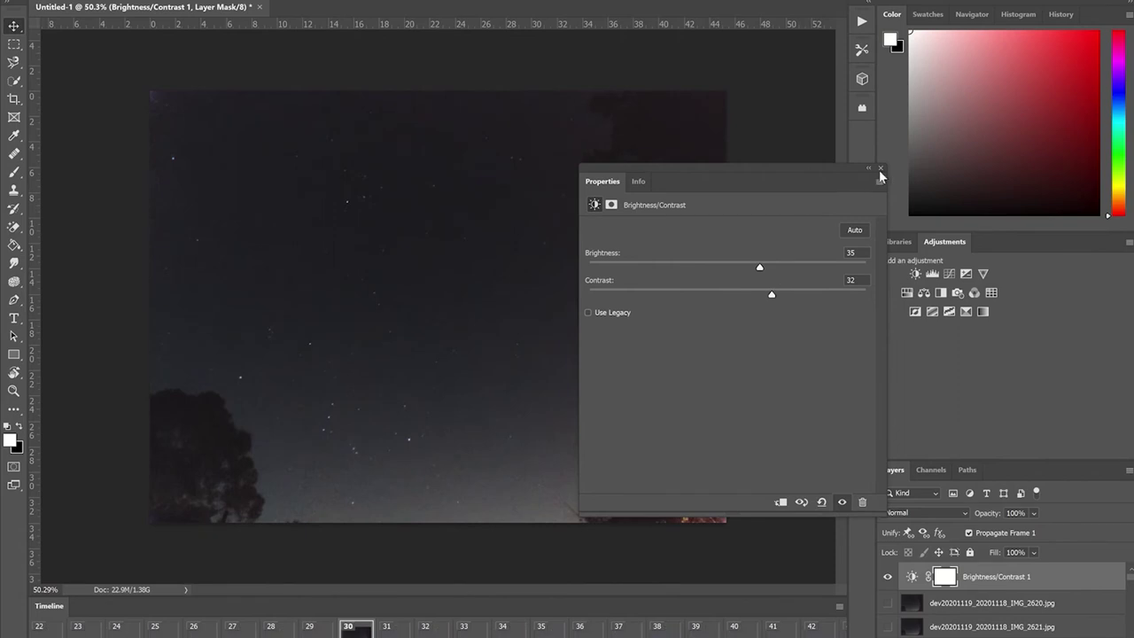
{"action": "left_click", "coordinate": [880, 167]}
- Add a Levels adjustment layer with black point 13, midtones 1.12 and white point 208
{"action": "left_click", "coordinate": [934, 275]}
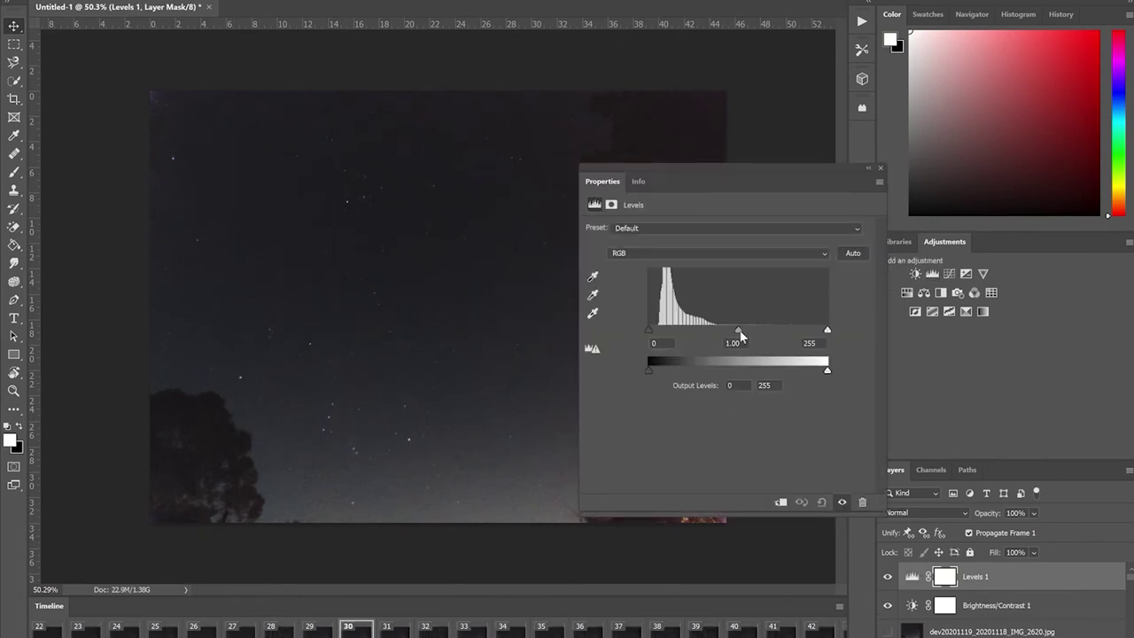
{"action": "mouse_move", "coordinate": [738, 329]}
{"action": "left_mouse_down"}
{"action": "mouse_move", "coordinate": [703, 331]}
{"action": "mouse_move", "coordinate": [745, 330]}
{"action": "left_mouse_up"}
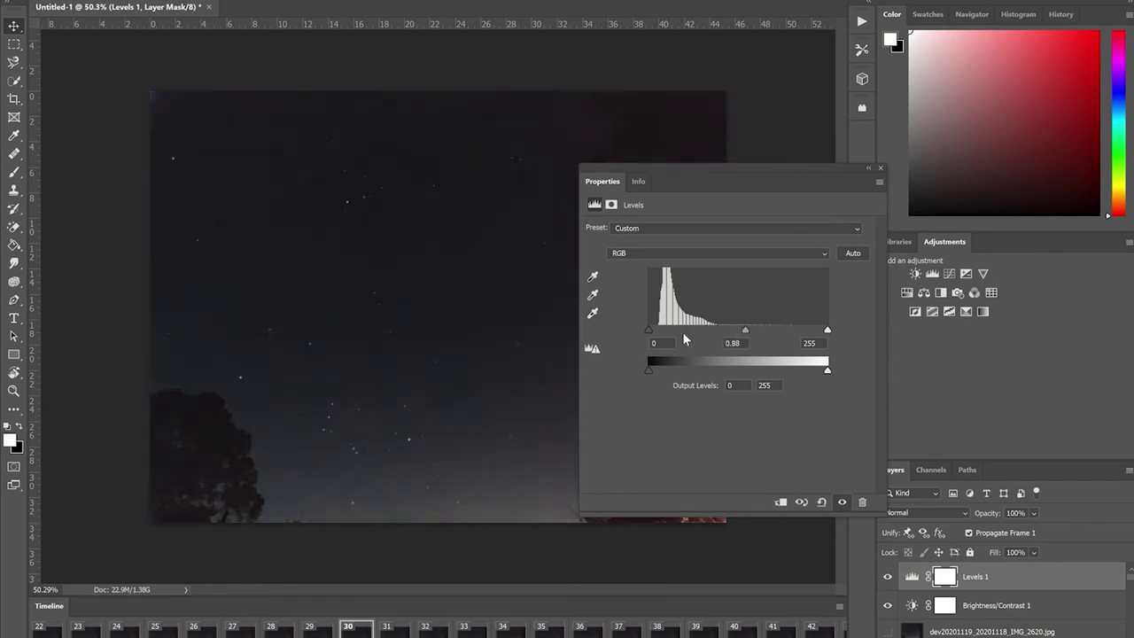
{"action": "left_click_drag", "start_coordinate": [648, 329], "coordinate": [658, 333]}
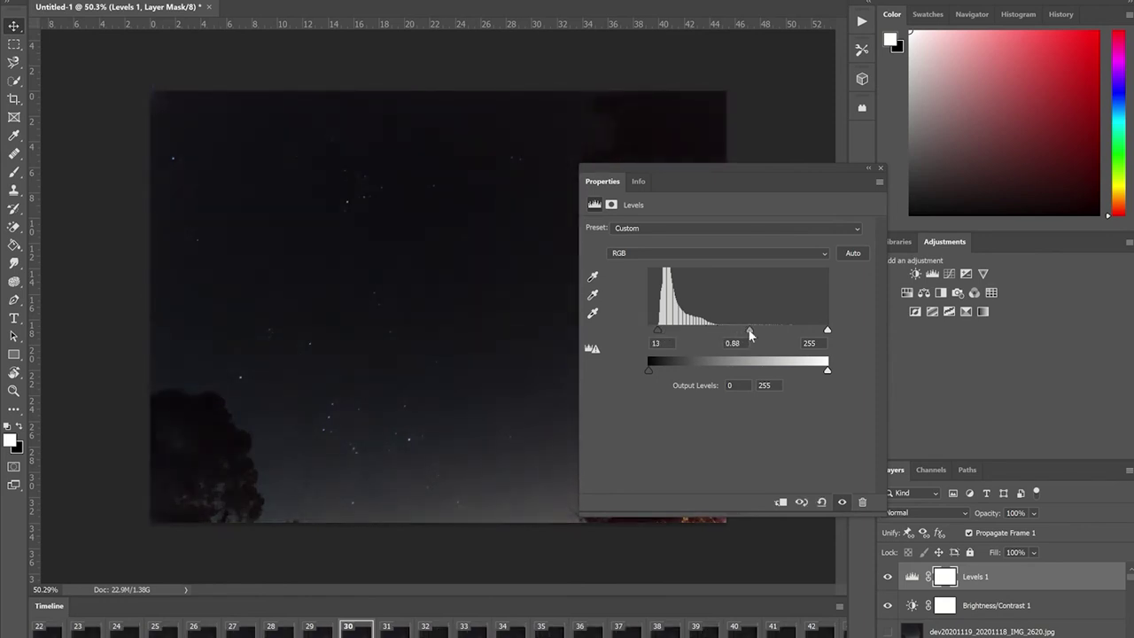
{"action": "left_click_drag", "start_coordinate": [749, 330], "coordinate": [741, 332]}
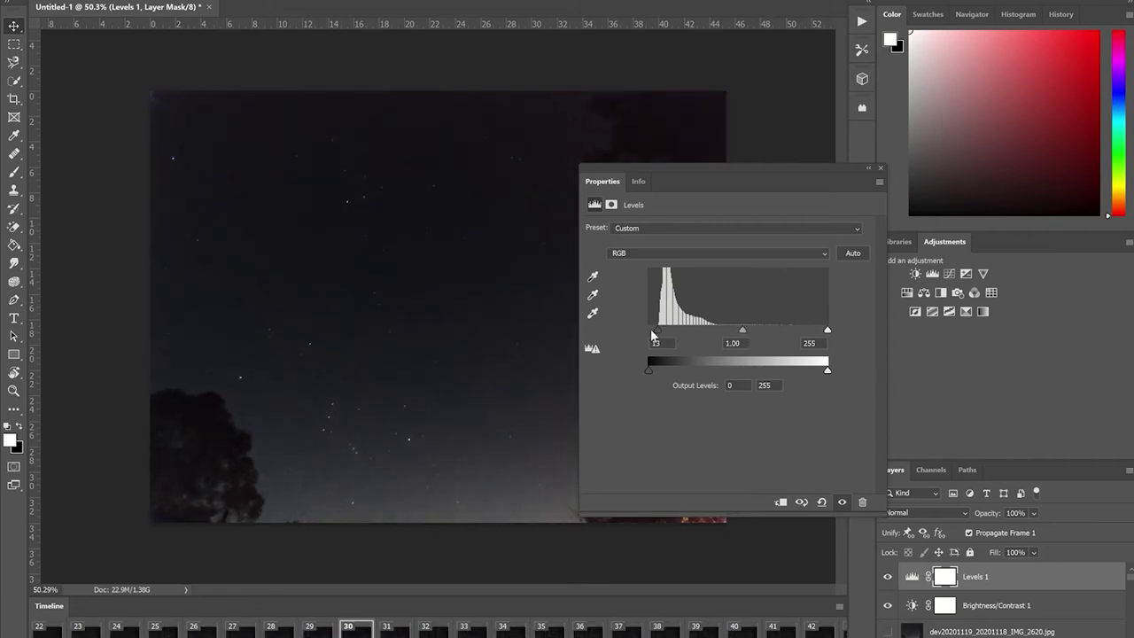
{"action": "left_click_drag", "start_coordinate": [829, 333], "coordinate": [794, 330]}
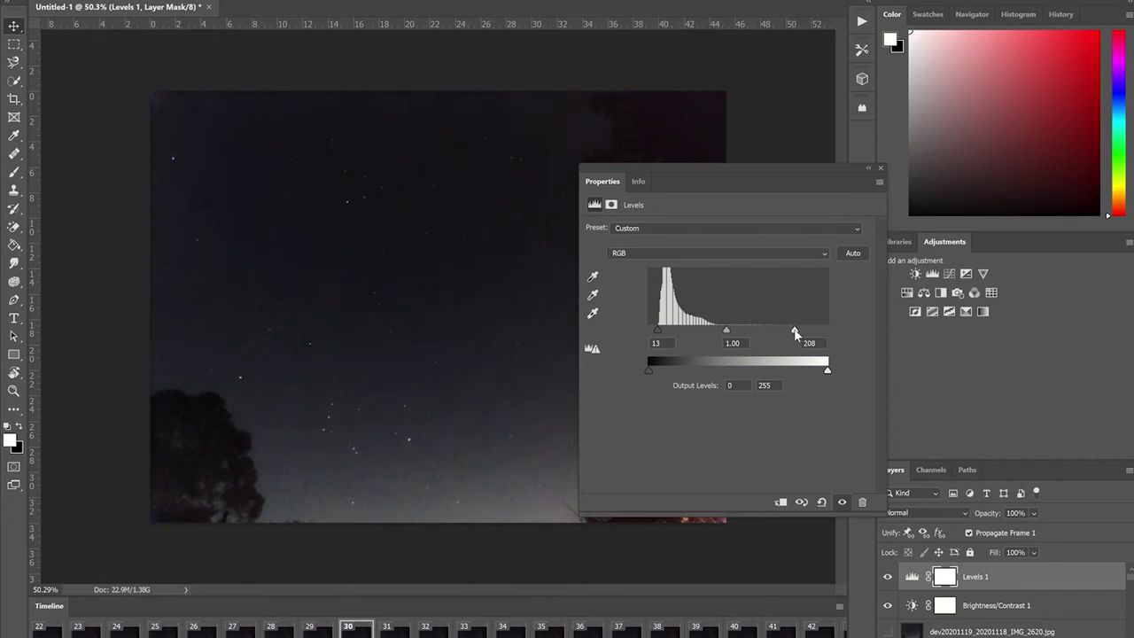
{"action": "mouse_move", "coordinate": [726, 333]}
{"action": "left_mouse_down"}
{"action": "mouse_move", "coordinate": [708, 334]}
{"action": "mouse_move", "coordinate": [737, 334]}
{"action": "mouse_move", "coordinate": [717, 331]}
{"action": "left_mouse_up"}
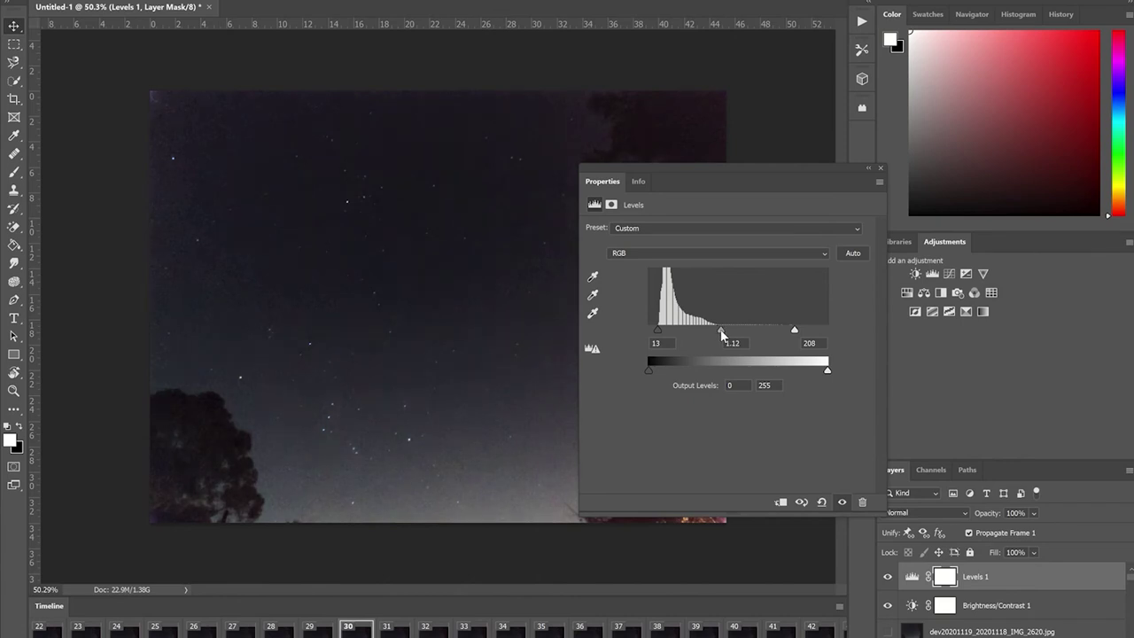
{"action": "left_click", "coordinate": [880, 166]}
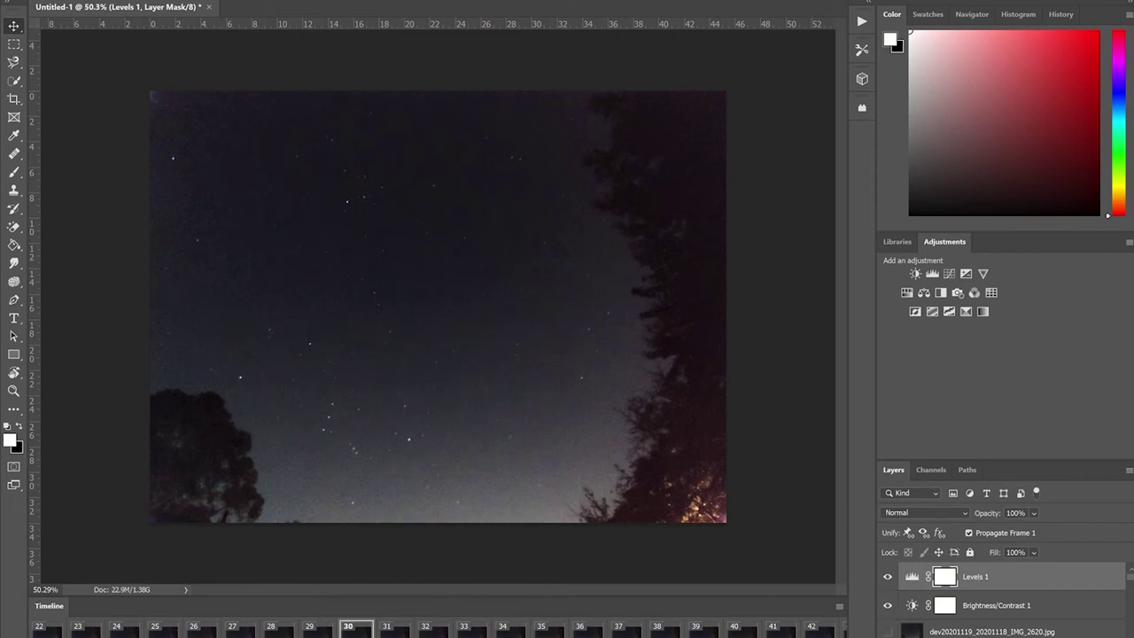
- Play the brightened animation and stop the preview
{"action": "key", "text": "space"}
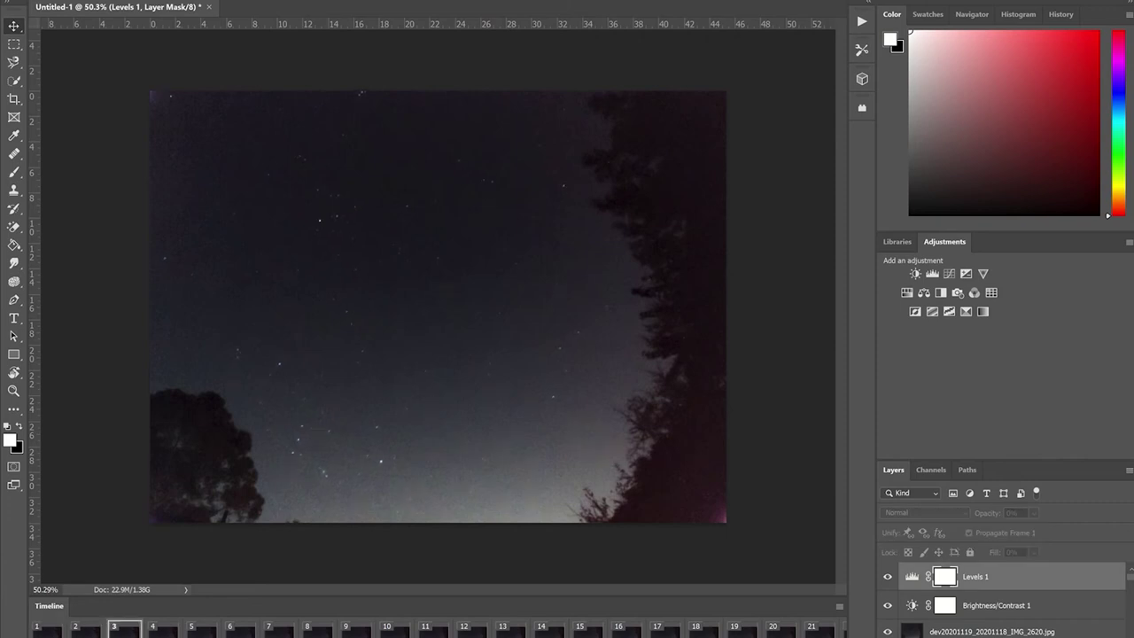
{"action": "key", "text": "space"}
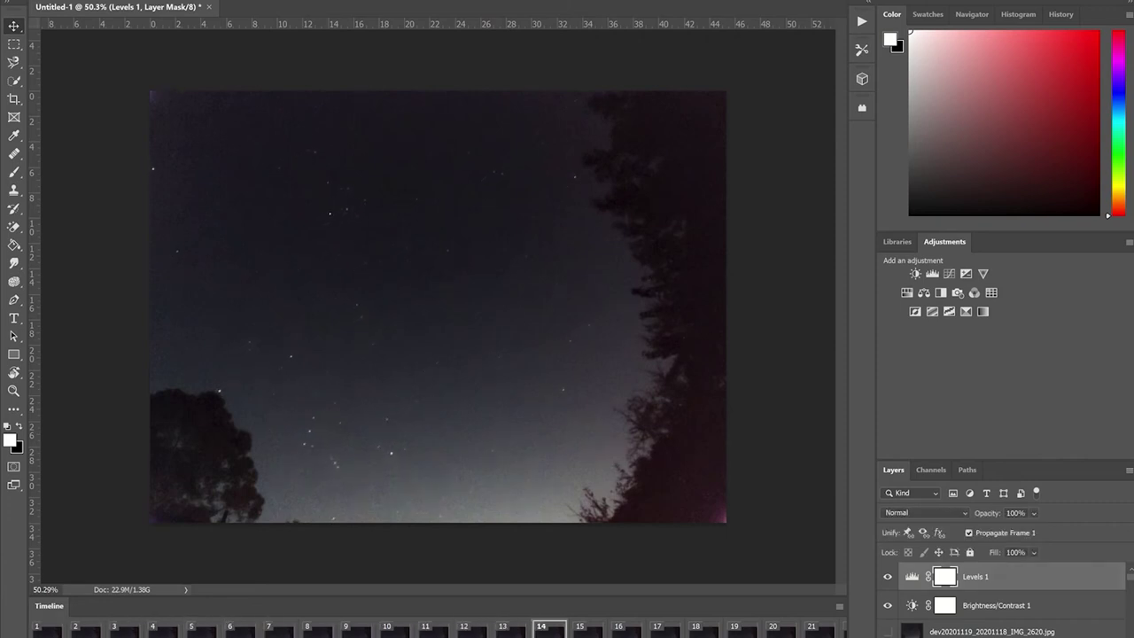
{"action": "left_click", "coordinate": [32, 0]}
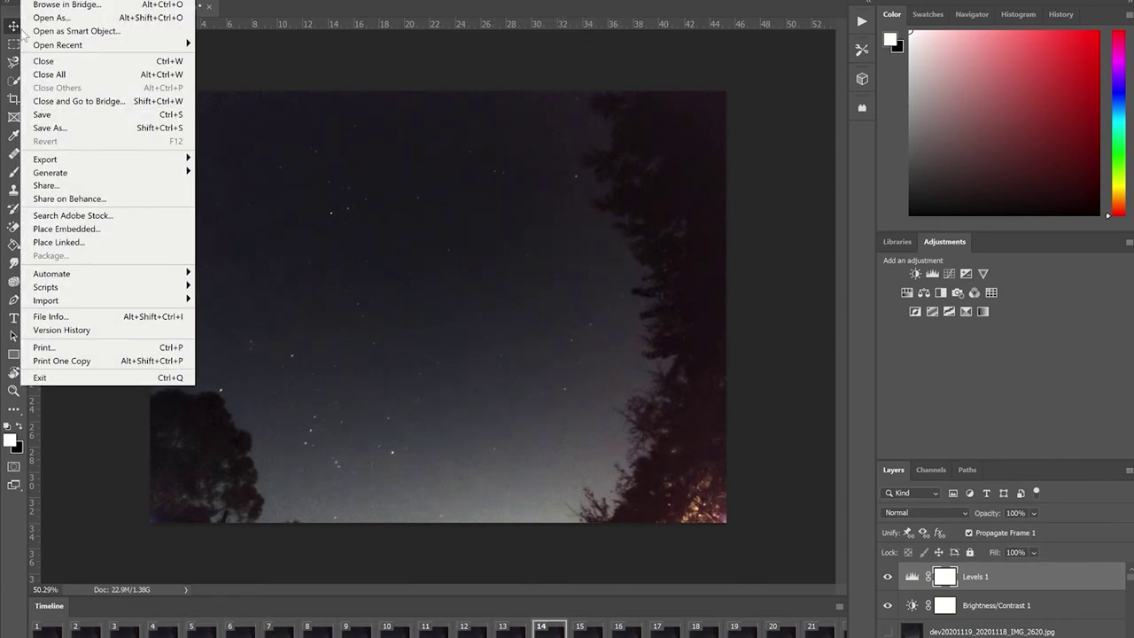
{"action": "mouse_move", "coordinate": [105, 289]}
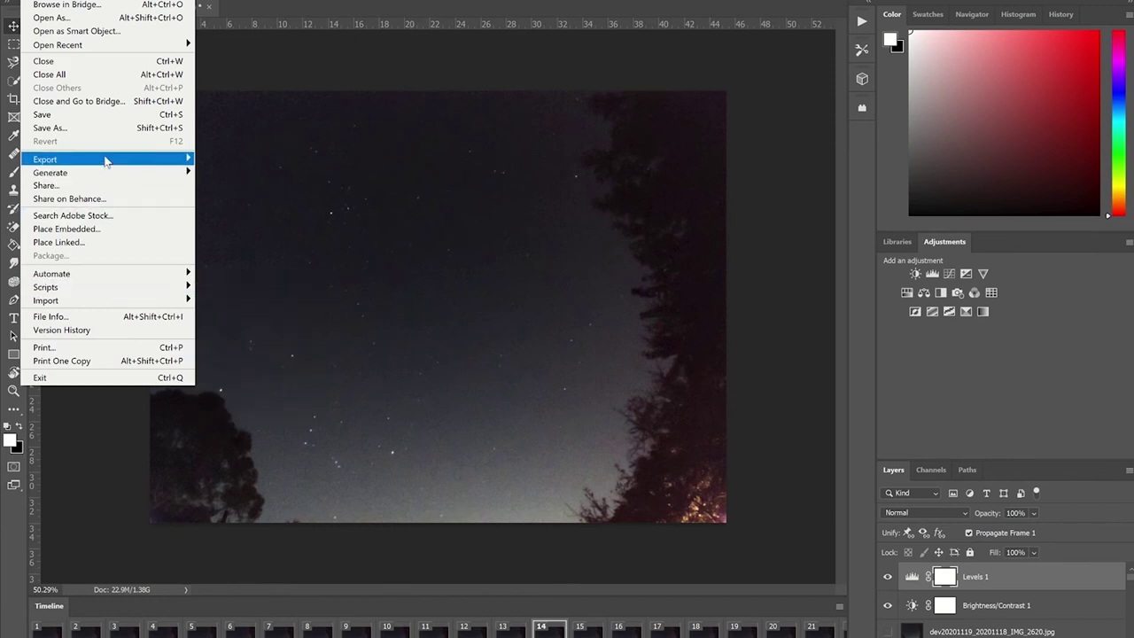
{"action": "mouse_move", "coordinate": [106, 159]}
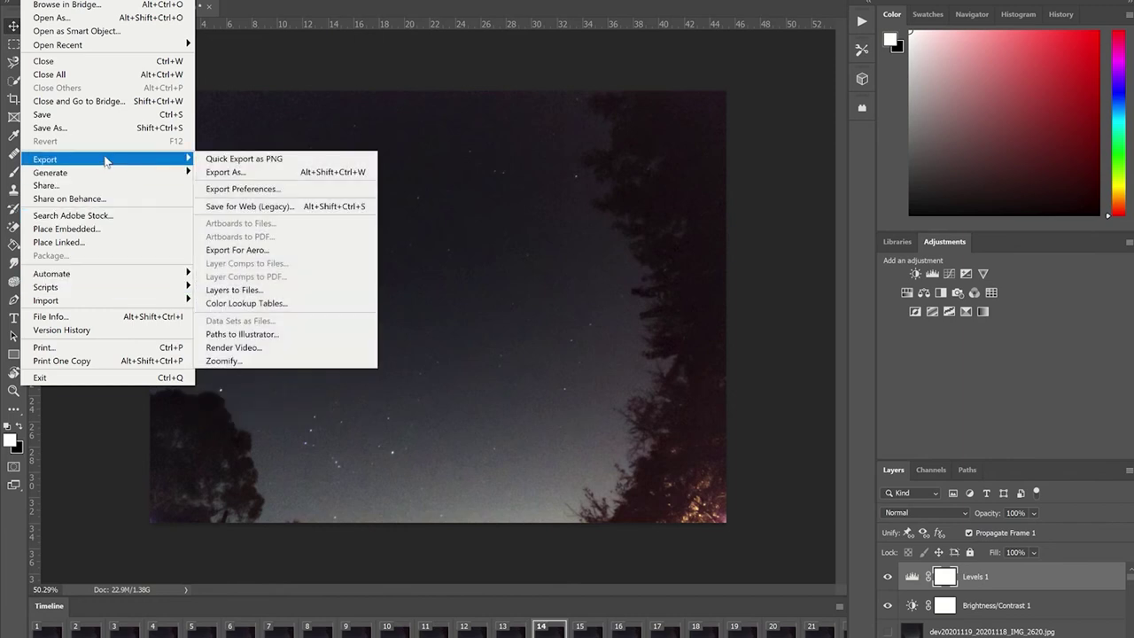
{"action": "left_click", "coordinate": [248, 348]}
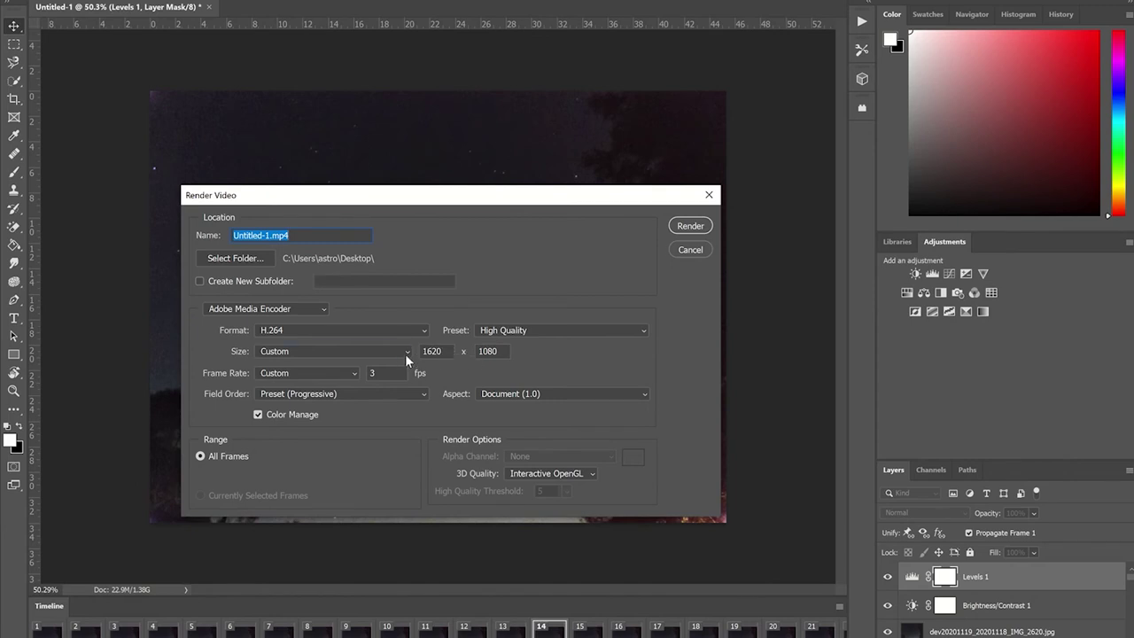
{"action": "left_click", "coordinate": [405, 353]}
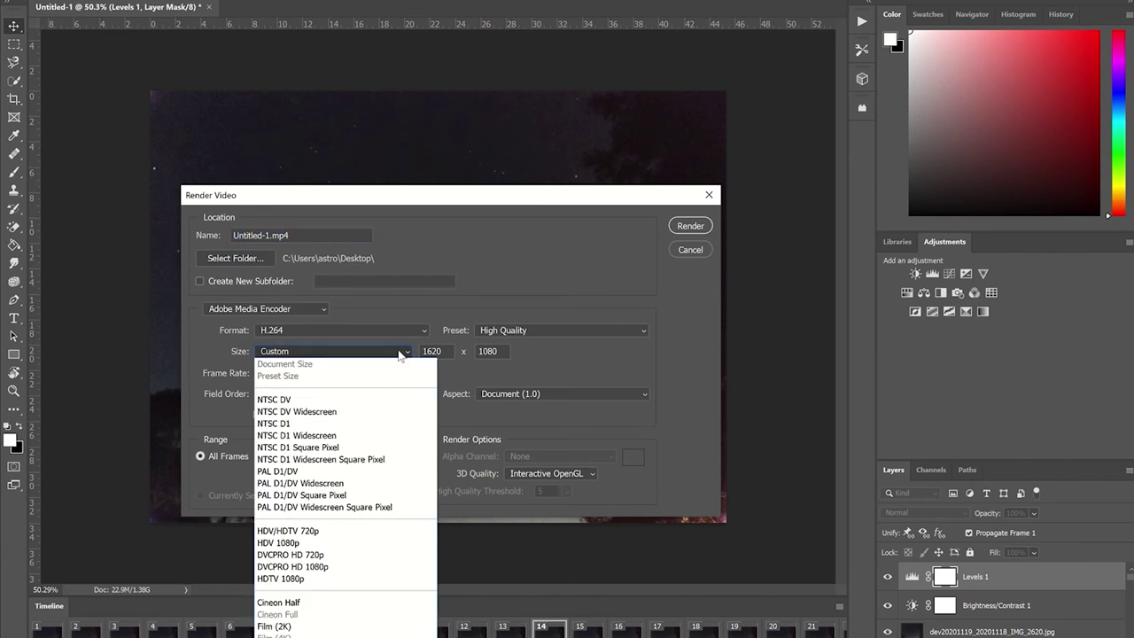
{"action": "left_click", "coordinate": [490, 366]}
{"action": "mouse_move", "coordinate": [481, 190]}
{"action": "left_mouse_down"}
{"action": "mouse_move", "coordinate": [597, 160]}
{"action": "mouse_move", "coordinate": [471, 240]}
{"action": "mouse_move", "coordinate": [494, 189]}
{"action": "left_mouse_up"}
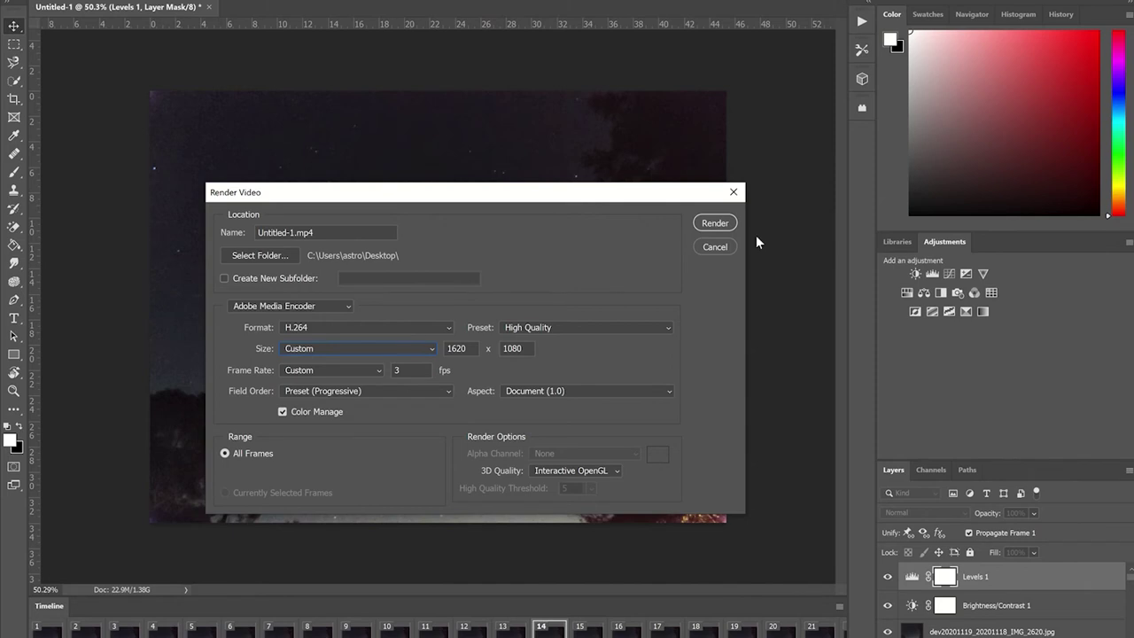
{"action": "left_click", "coordinate": [718, 247]}
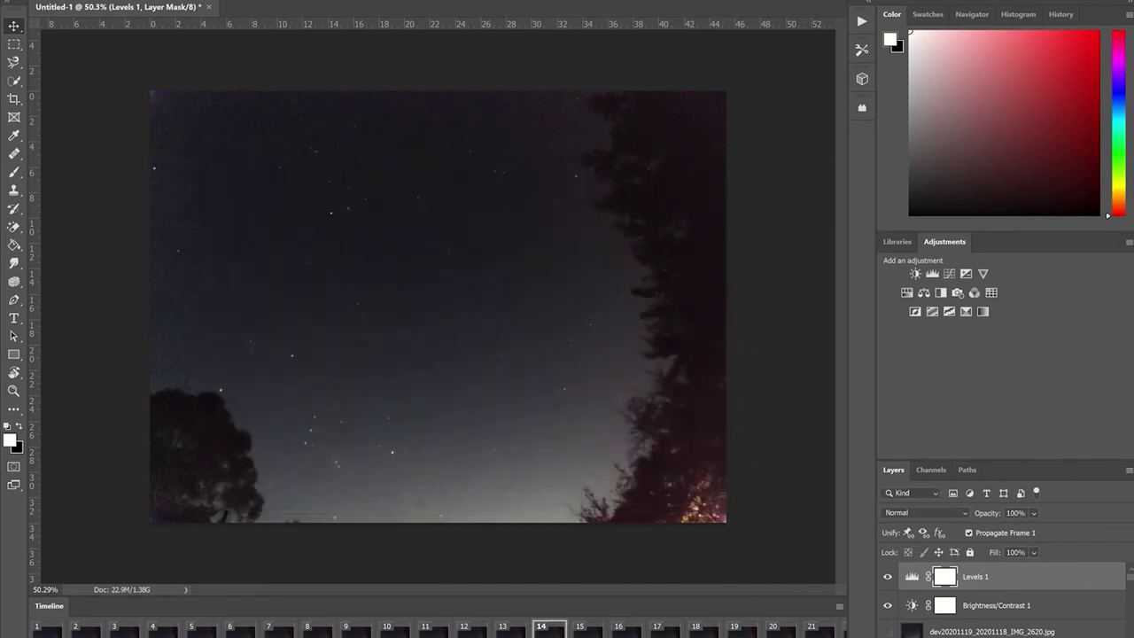
{"action": "key", "text": "alt+i"}
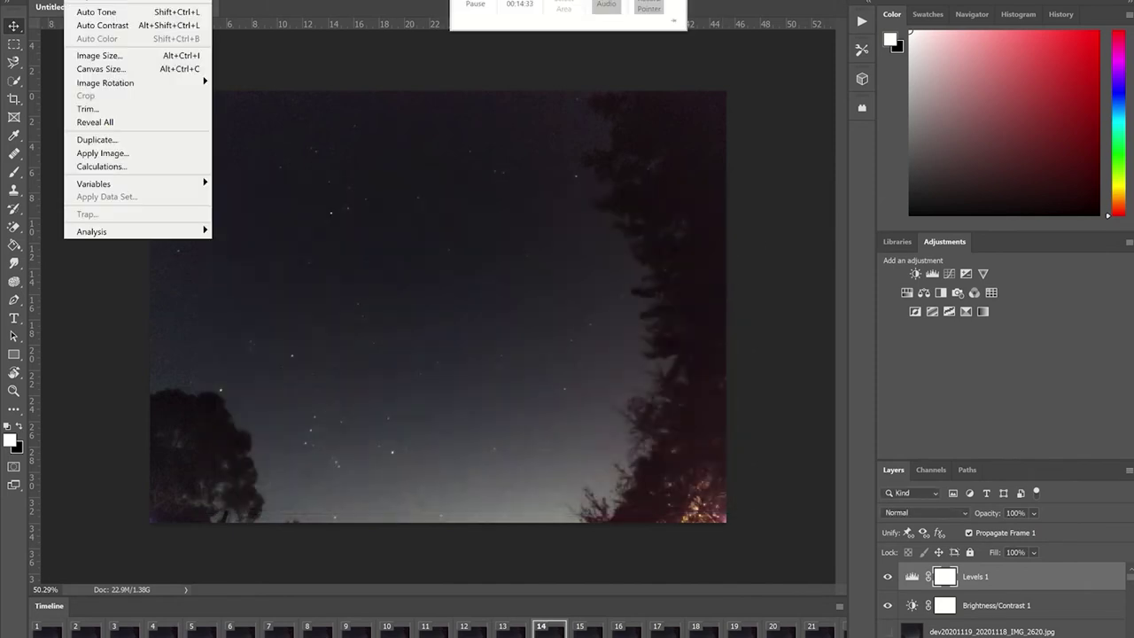
{"action": "left_click", "coordinate": [108, 68]}
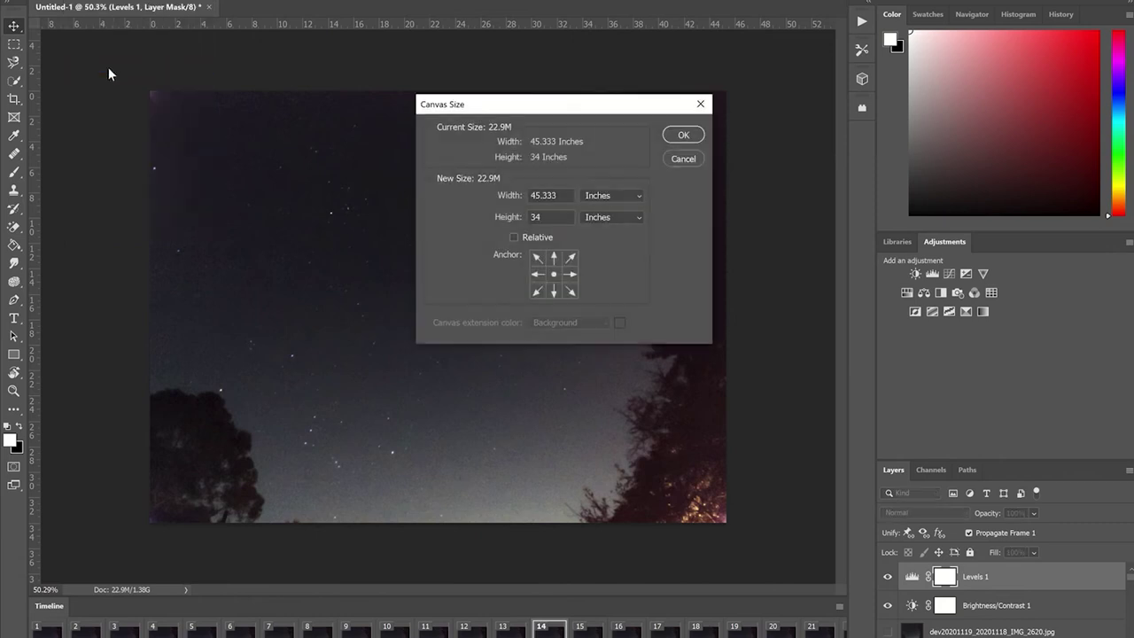
{"action": "left_click", "coordinate": [606, 196]}
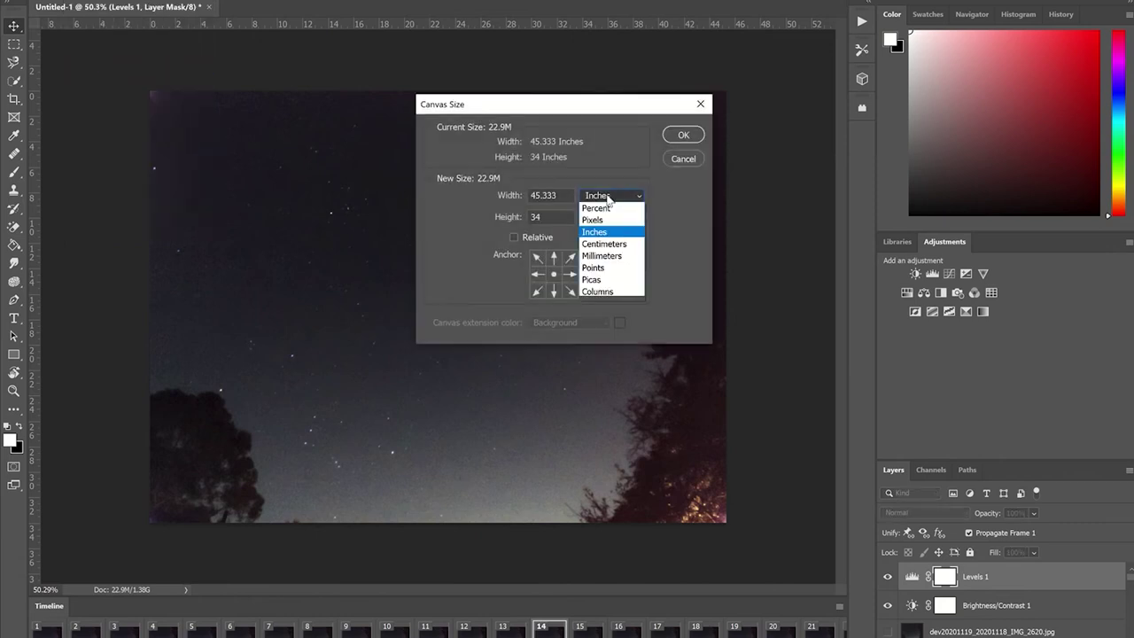
{"action": "left_click", "coordinate": [610, 220]}
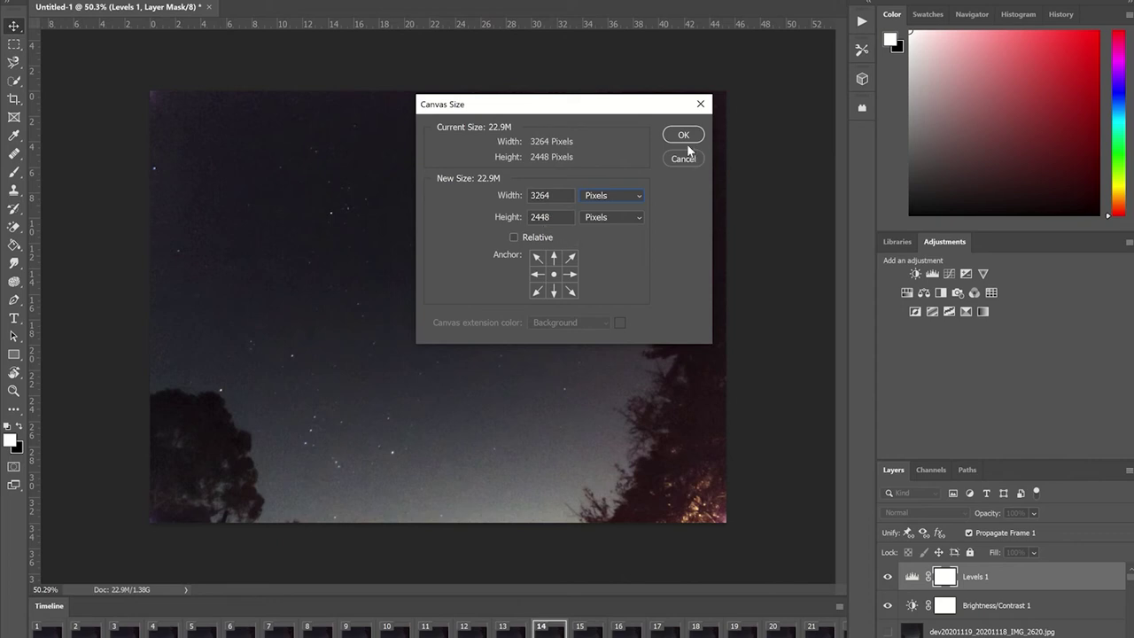
{"action": "mouse_move", "coordinate": [546, 110]}
{"action": "left_mouse_down"}
{"action": "mouse_move", "coordinate": [724, 104]}
{"action": "mouse_move", "coordinate": [623, 367]}
{"action": "mouse_move", "coordinate": [618, 172]}
{"action": "mouse_move", "coordinate": [541, 119]}
{"action": "left_mouse_up"}
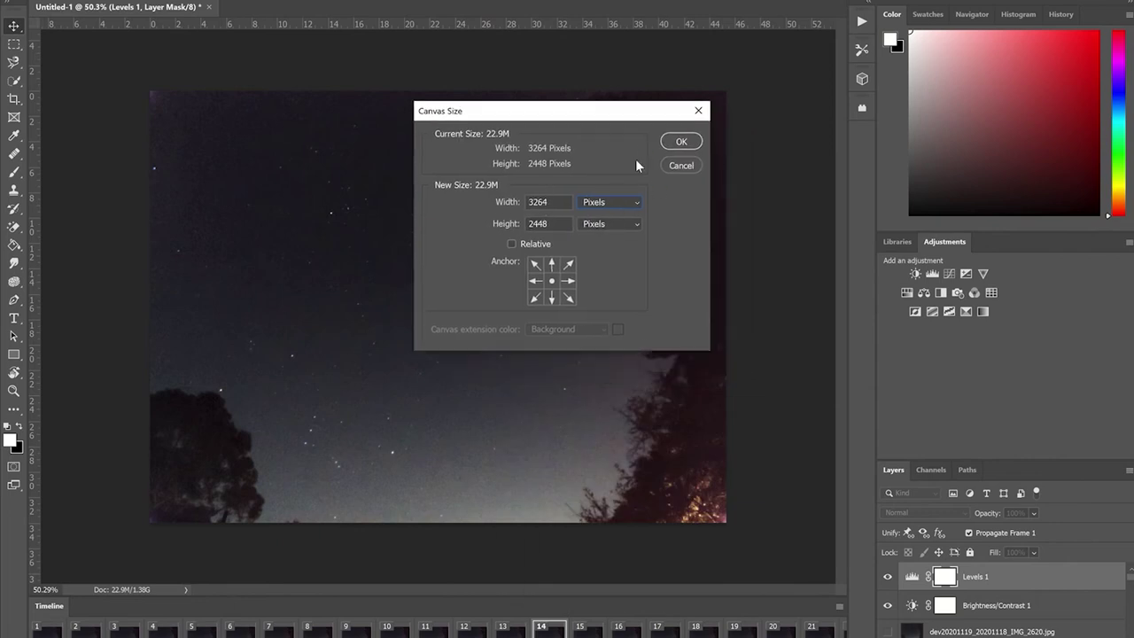
{"action": "left_click", "coordinate": [687, 168]}
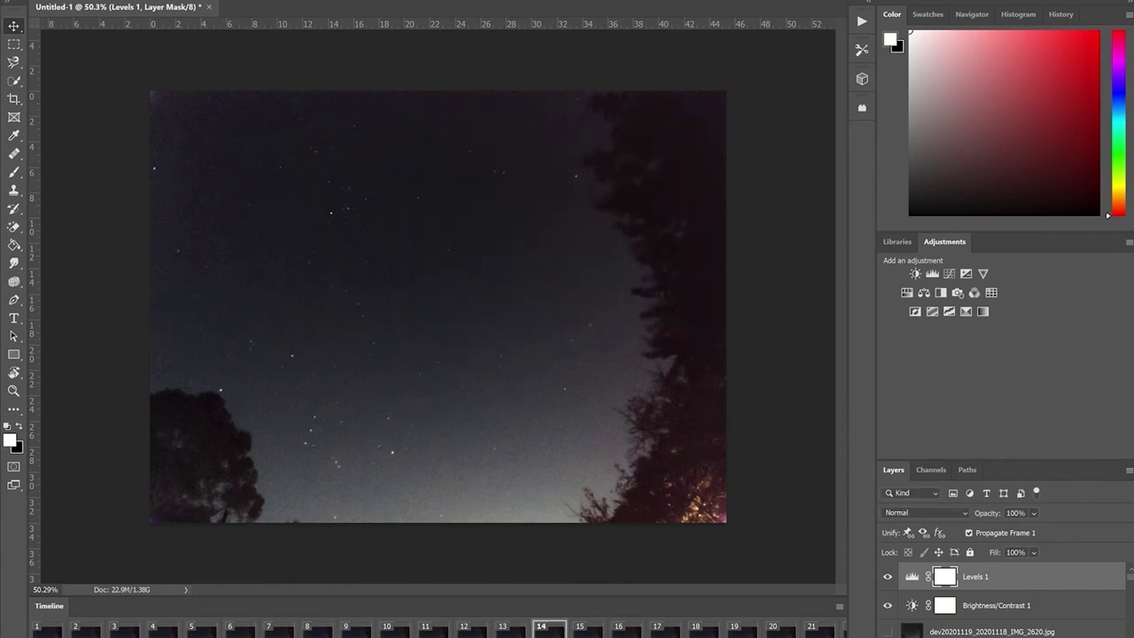
{"action": "key", "text": "alt+f"}
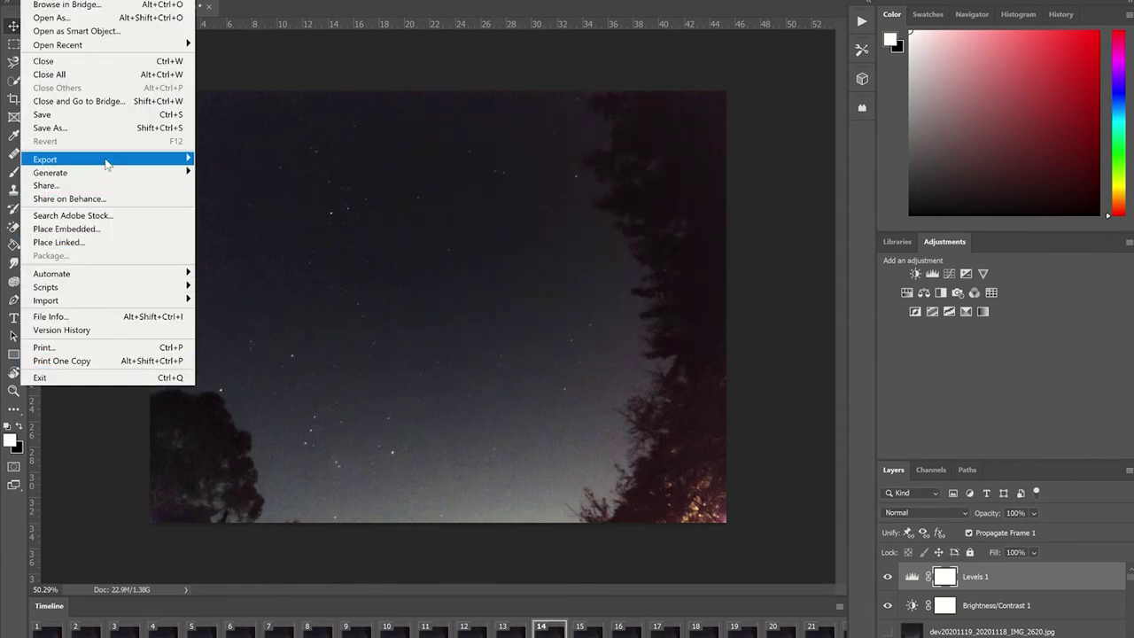
- Open Render Video and try a 3264 × 2448 size, dismissing the height limit error
{"action": "mouse_move", "coordinate": [105, 163]}
{"action": "left_click", "coordinate": [298, 347]}
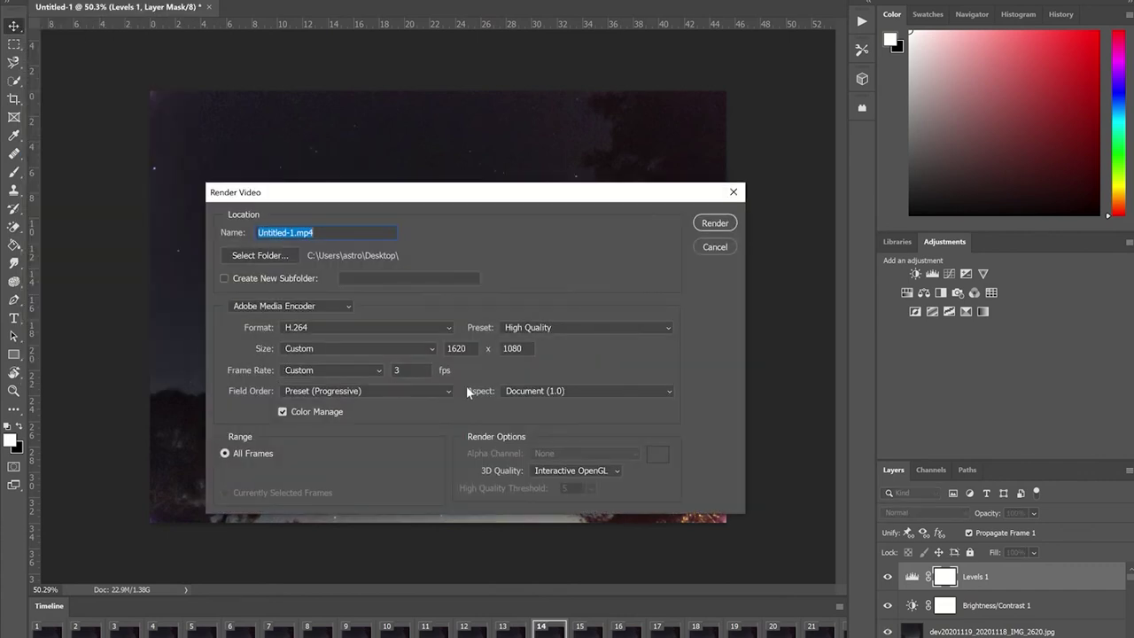
{"action": "left_click", "coordinate": [468, 348]}
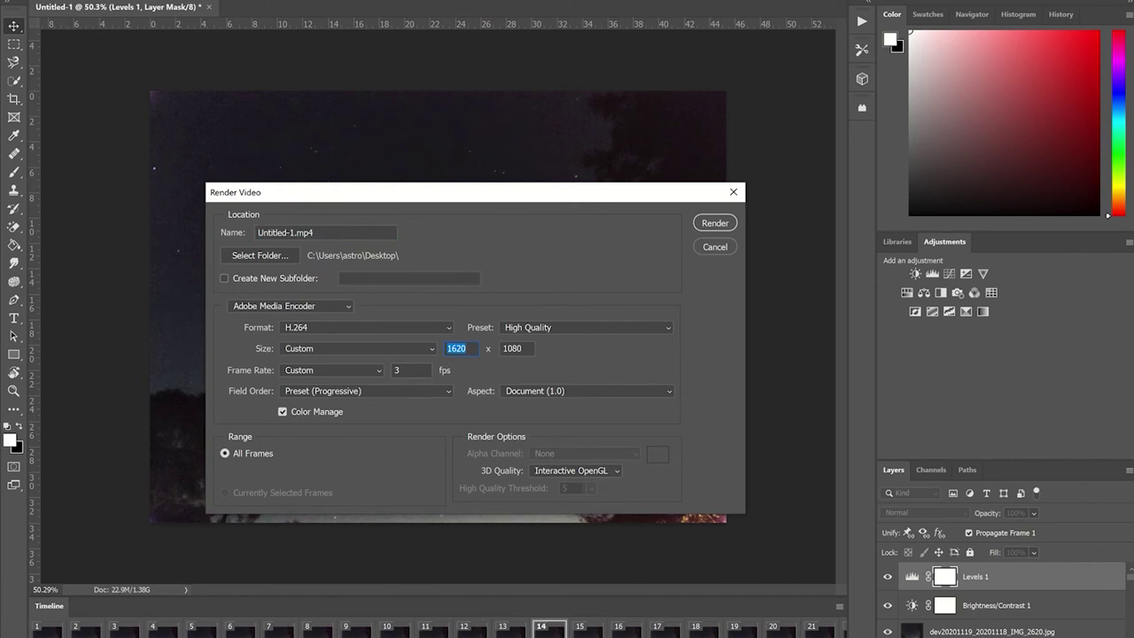
{"action": "type", "text": "32"}
{"action": "type", "text": "0"}
{"action": "key", "text": "BackSpace"}
{"action": "type", "text": "64"}
{"action": "left_click", "coordinate": [520, 347]}
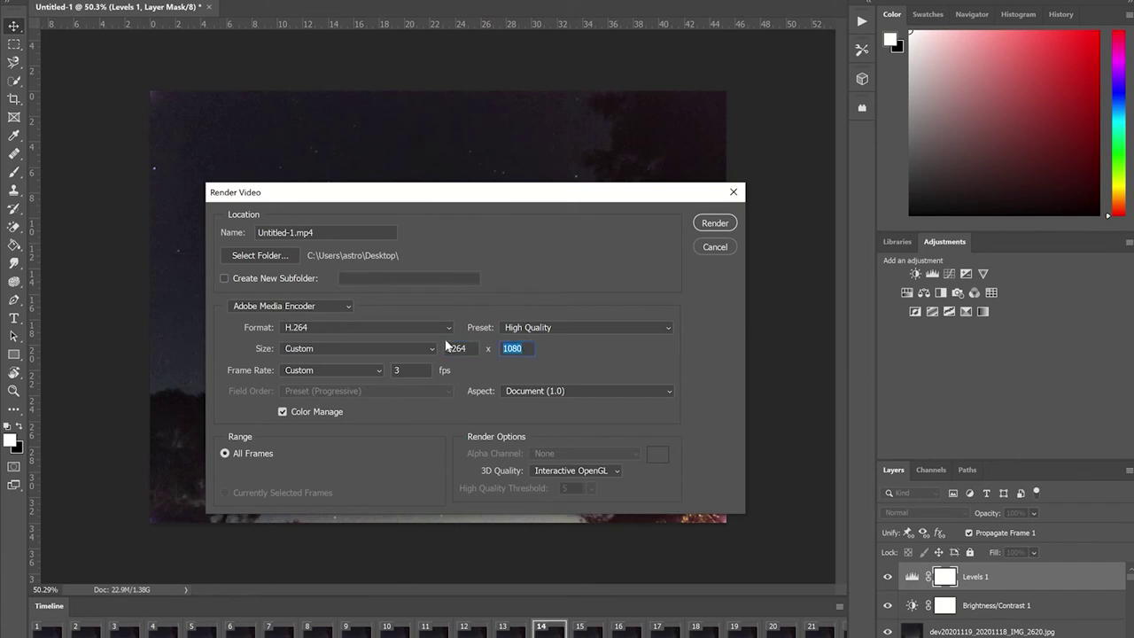
{"action": "type", "text": "2448"}
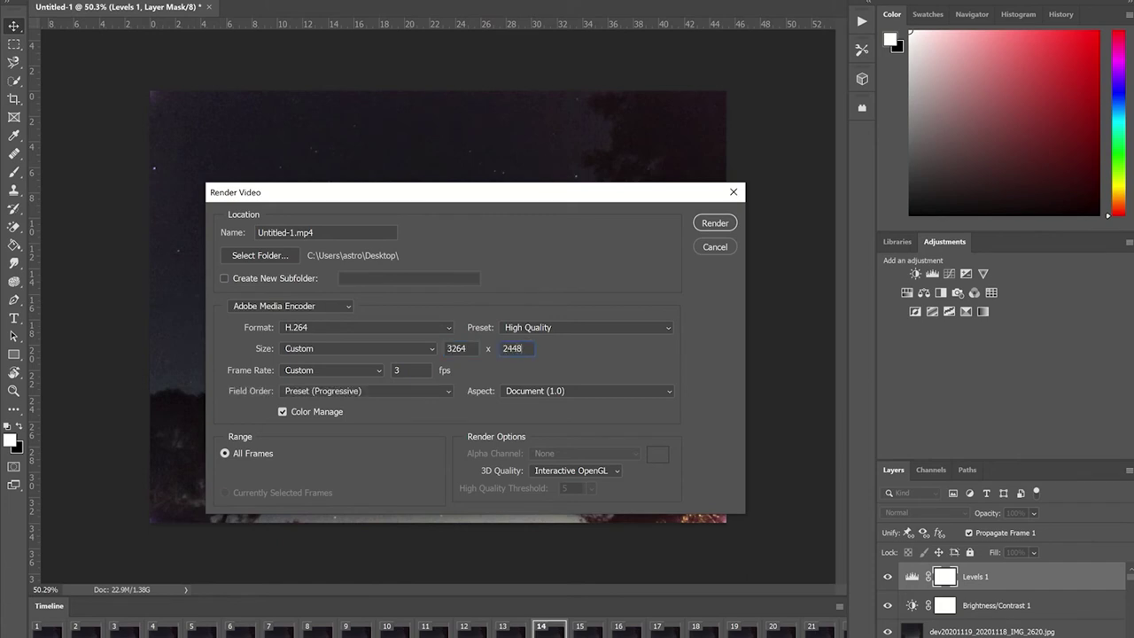
{"action": "left_click", "coordinate": [391, 369]}
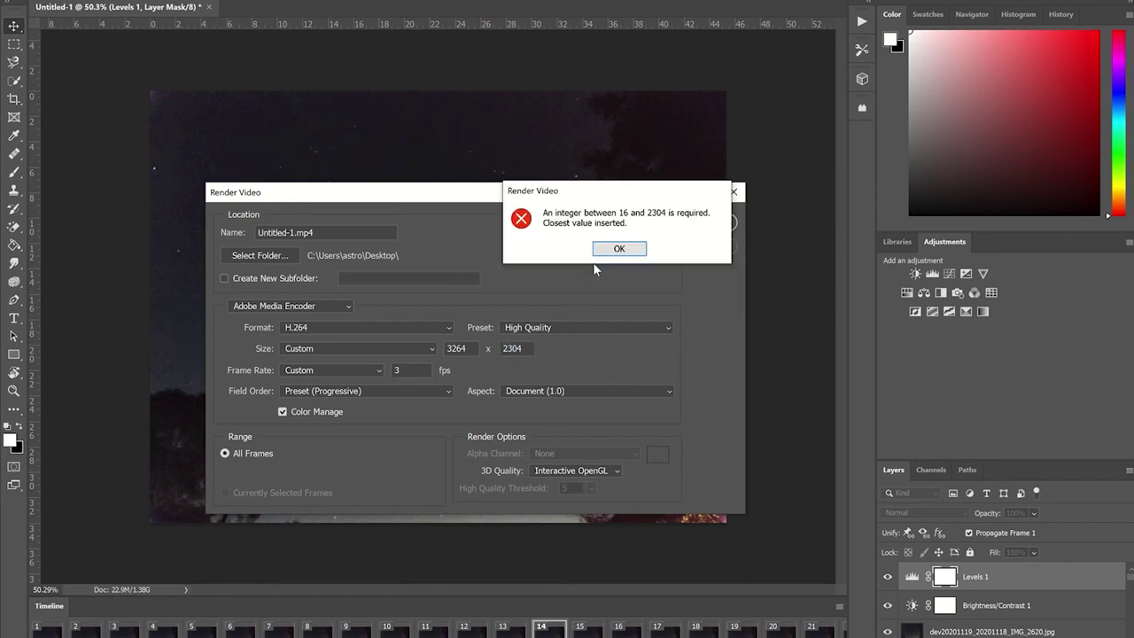
{"action": "left_click", "coordinate": [618, 249]}
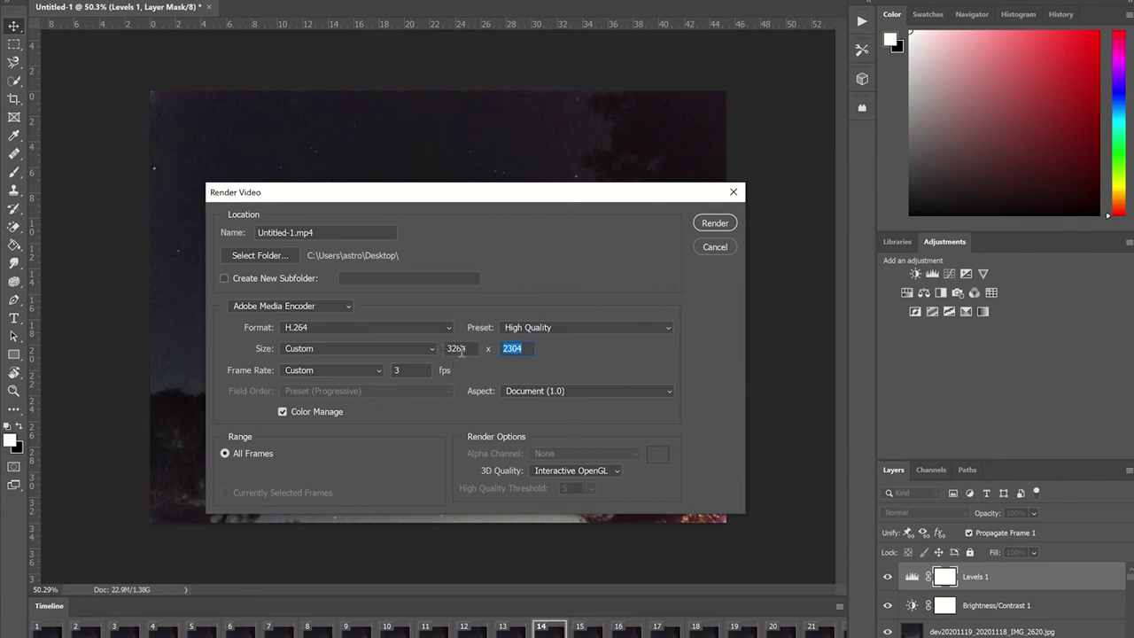
- Set the output size to 3000 wide by 2000 high
{"action": "left_click_drag", "start_coordinate": [468, 349], "coordinate": [438, 349]}
{"action": "type", "text": "30"}
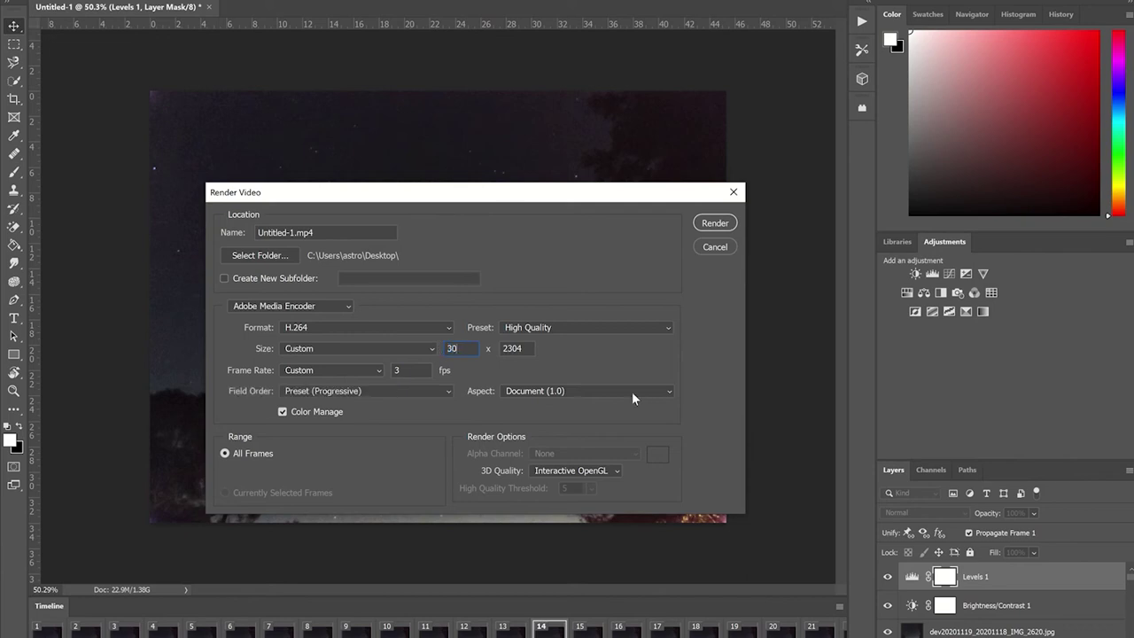
{"action": "type", "text": "00"}
{"action": "key", "text": "Tab"}
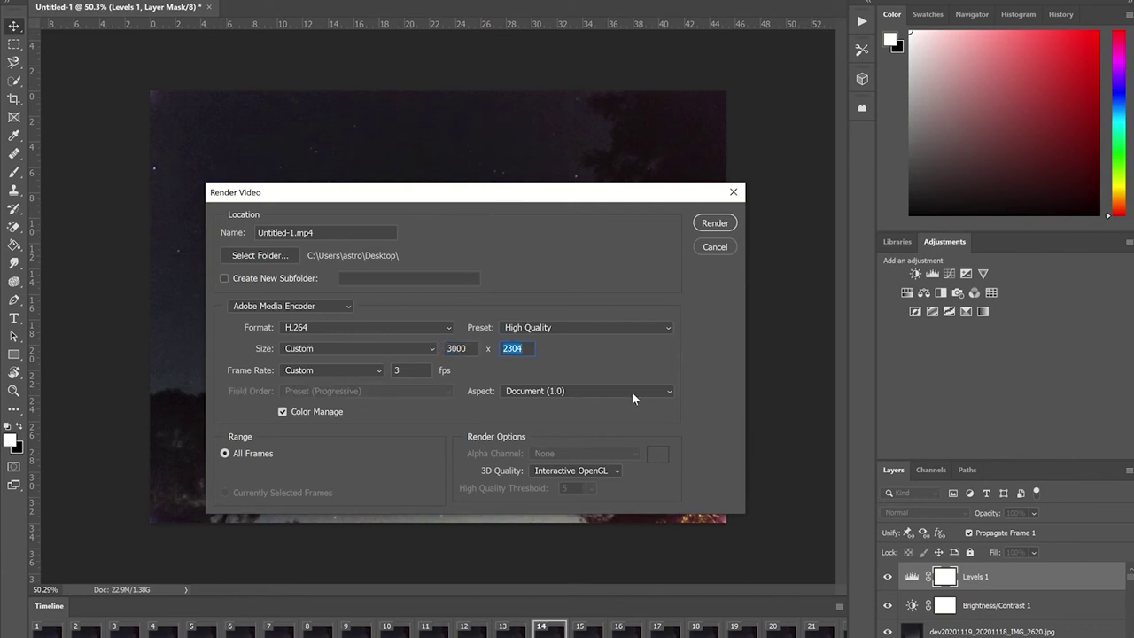
{"action": "type", "text": "2"}
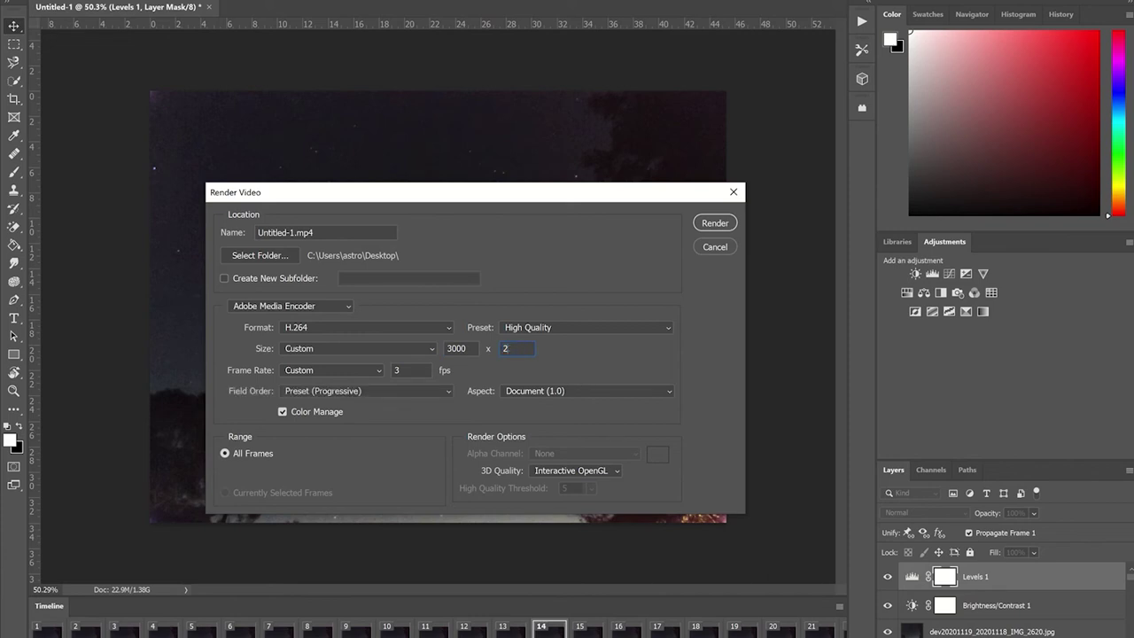
{"action": "type", "text": "000"}
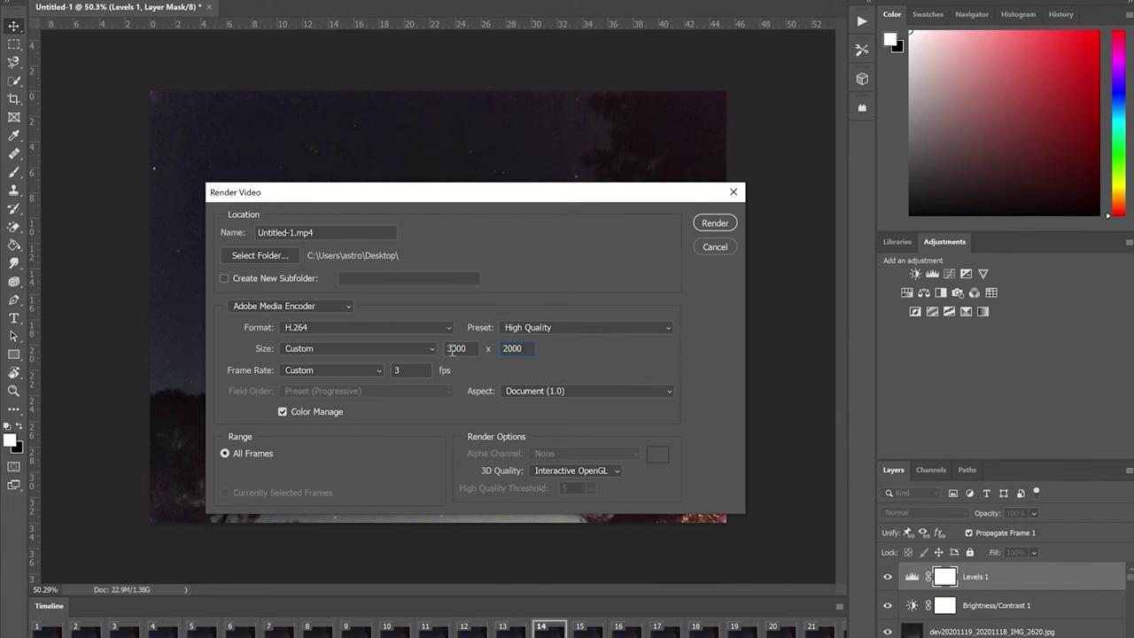
- Keep the H.264 format and re-enter the 3000 × 2000 output size
{"action": "left_click", "coordinate": [408, 326]}
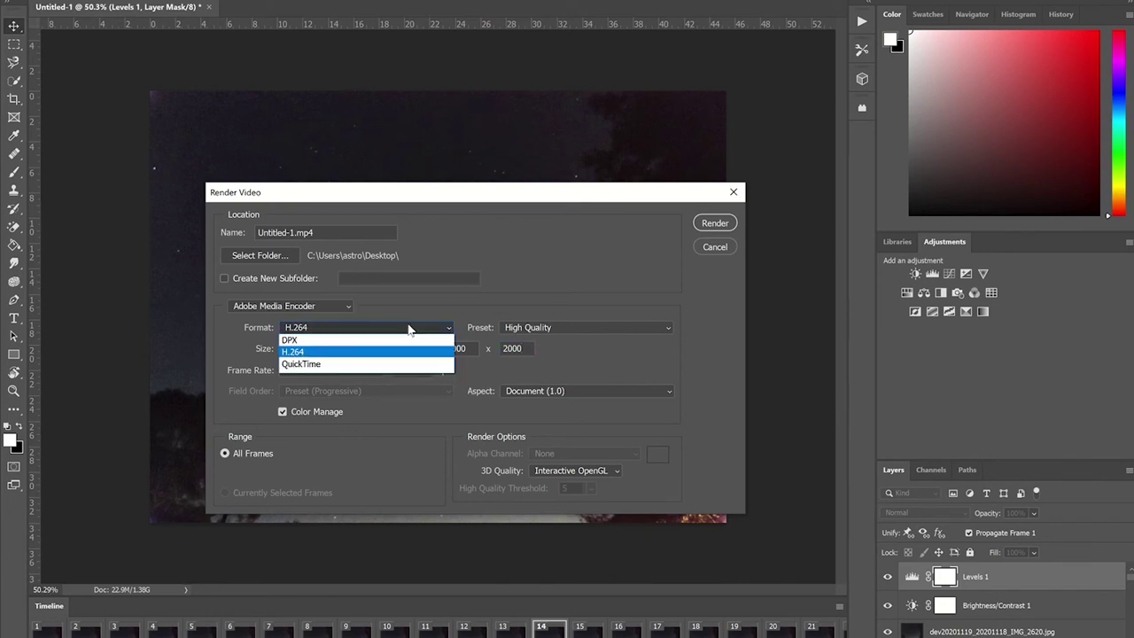
{"action": "left_click", "coordinate": [412, 310]}
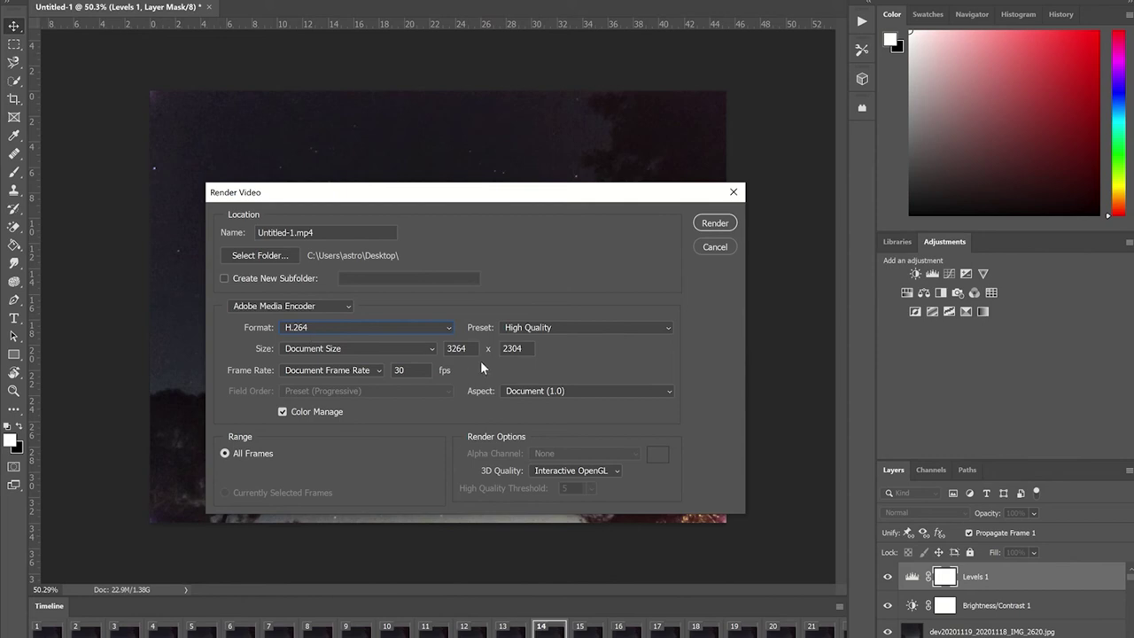
{"action": "left_click", "coordinate": [450, 348]}
{"action": "type", "text": "3000"}
{"action": "key", "text": "Tab"}
{"action": "type", "text": "2000"}
{"action": "key", "text": "ctrl+a"}
- Set the render frame rate to 10 fps
{"action": "left_click_drag", "start_coordinate": [419, 371], "coordinate": [380, 373]}
{"action": "left_click", "coordinate": [373, 368]}
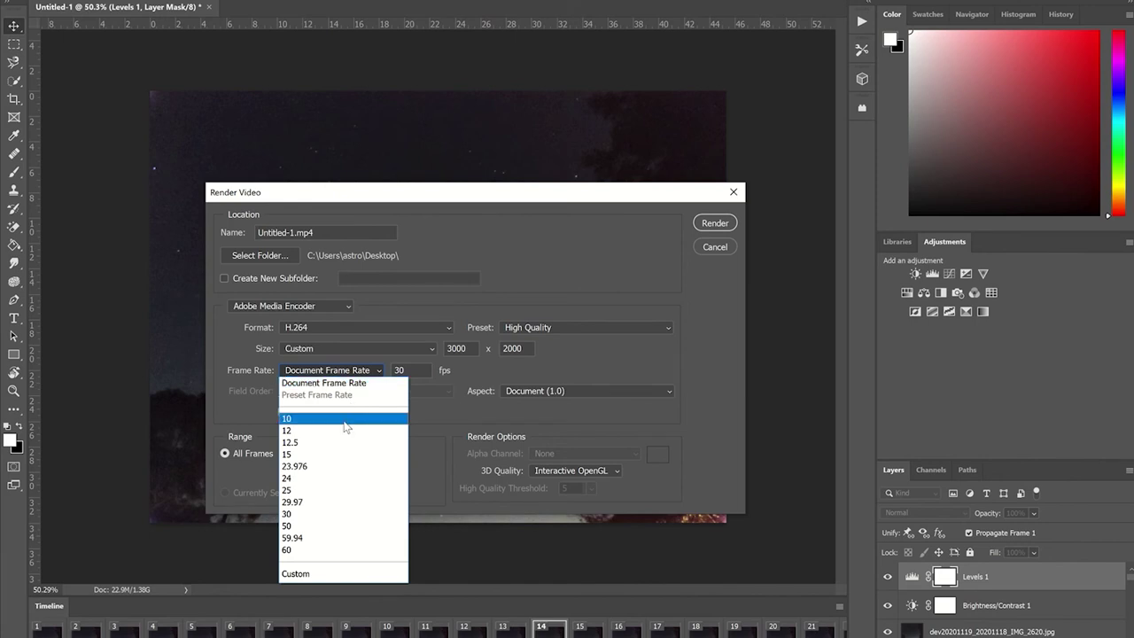
{"action": "left_click", "coordinate": [346, 425]}
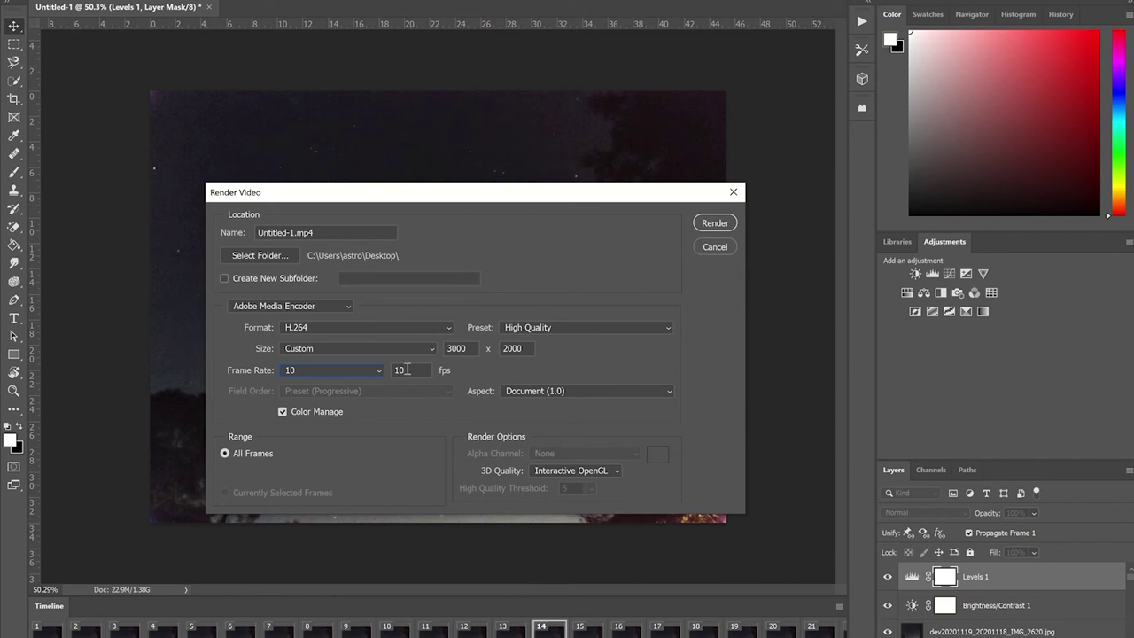
{"action": "left_click", "coordinate": [366, 372]}
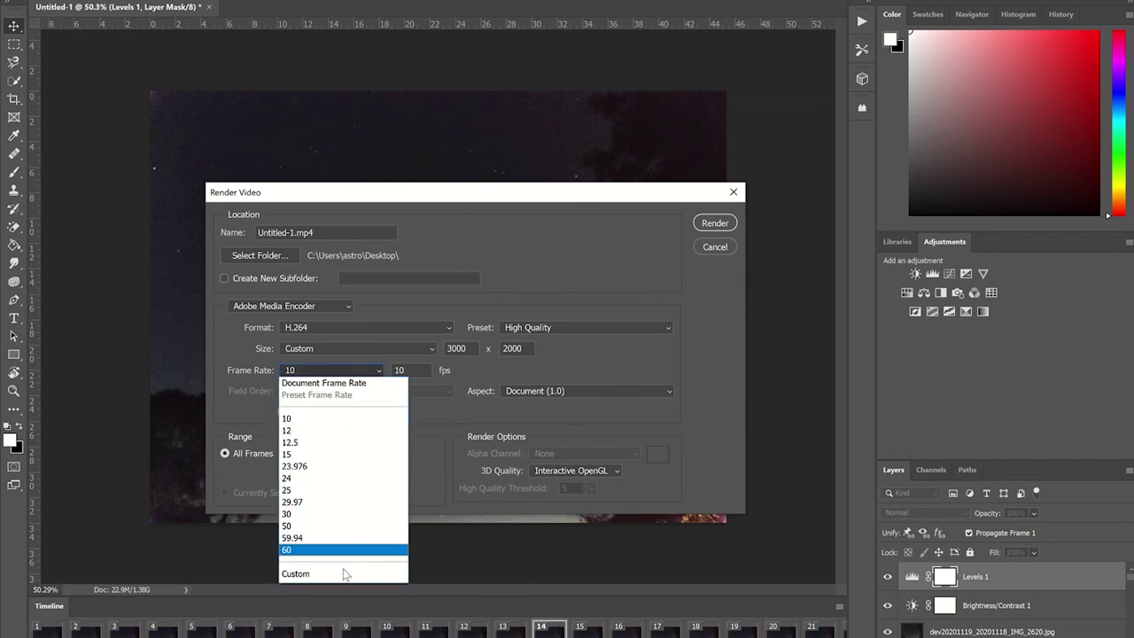
{"action": "left_click", "coordinate": [456, 416]}
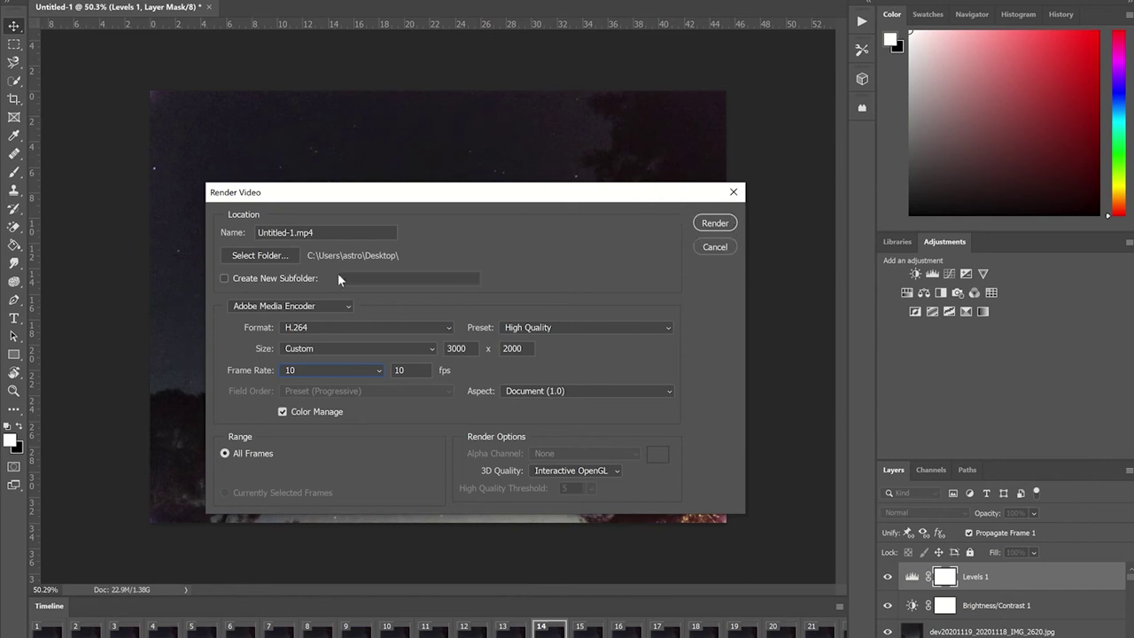
{"action": "left_click", "coordinate": [232, 234]}
- Rename the output to '20201119 orion CE skylapse' and render the MP4
{"action": "left_click", "coordinate": [231, 232]}
{"action": "type", "text": "orion CE"}
{"action": "key", "text": "Home"}
{"action": "type", "text": "20201119 orion"}
{"action": "type", "text": "sky"}
{"action": "key", "text": "BackSpace"}
{"action": "type", "text": "lapse"}
{"action": "left_click", "coordinate": [716, 224]}
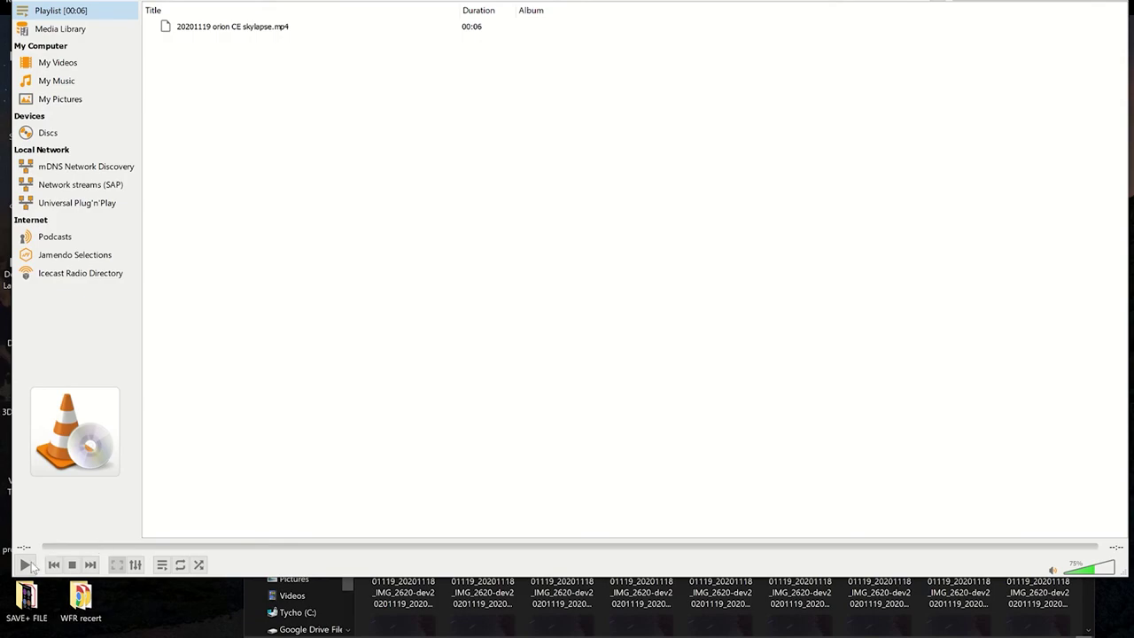
{"action": "left_click", "coordinate": [27, 565]}
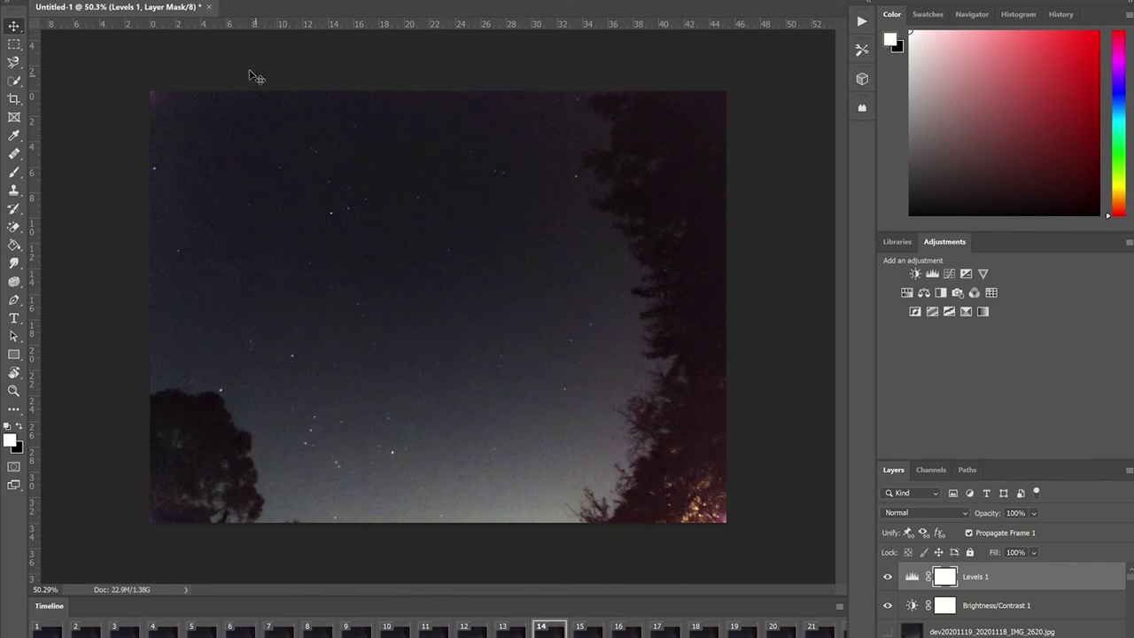
- Close the edited Untitled-1 document in Photoshop
{"action": "left_click", "coordinate": [210, 9]}
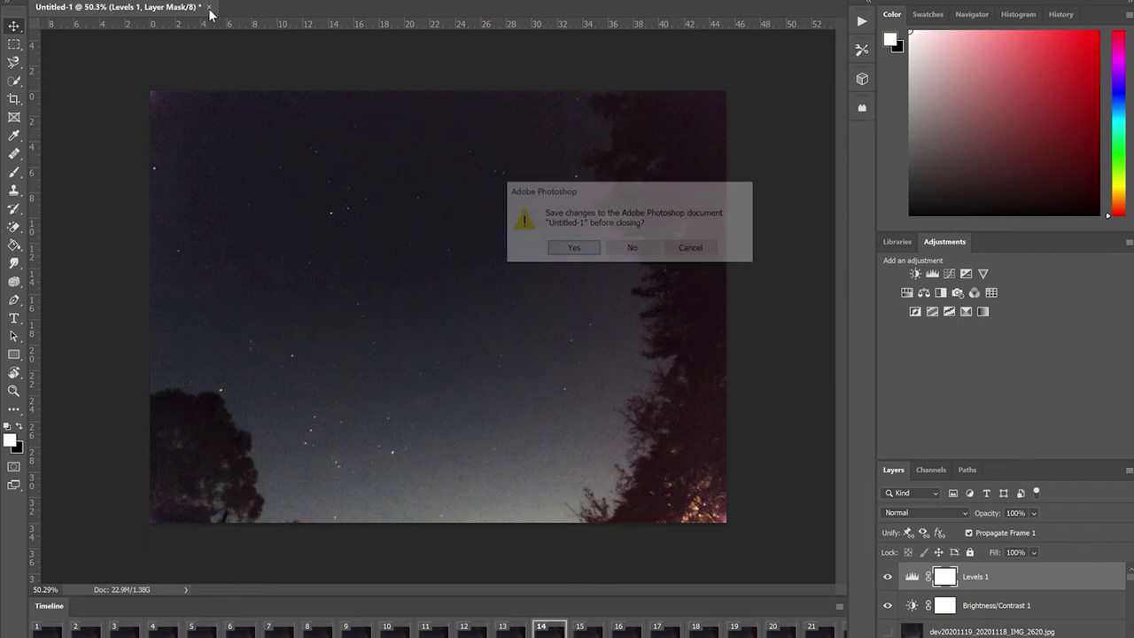
- Discard the changes to Untitled-1, leaving Photoshop on its Home screen
{"action": "left_click", "coordinate": [633, 249]}
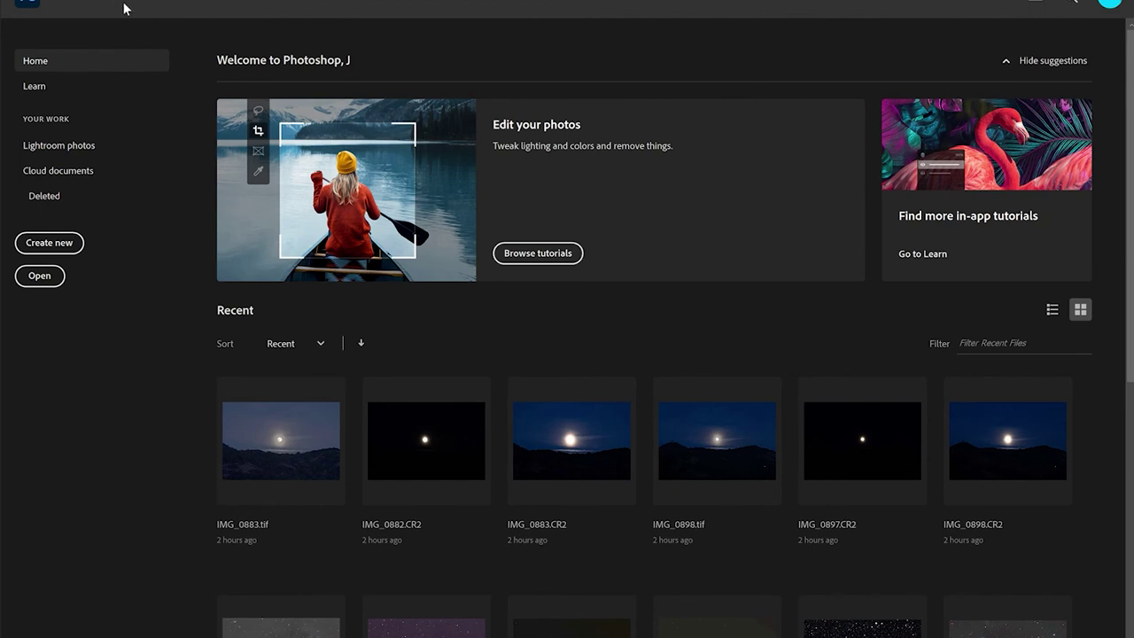
{"action": "left_click", "coordinate": [31, 1]}
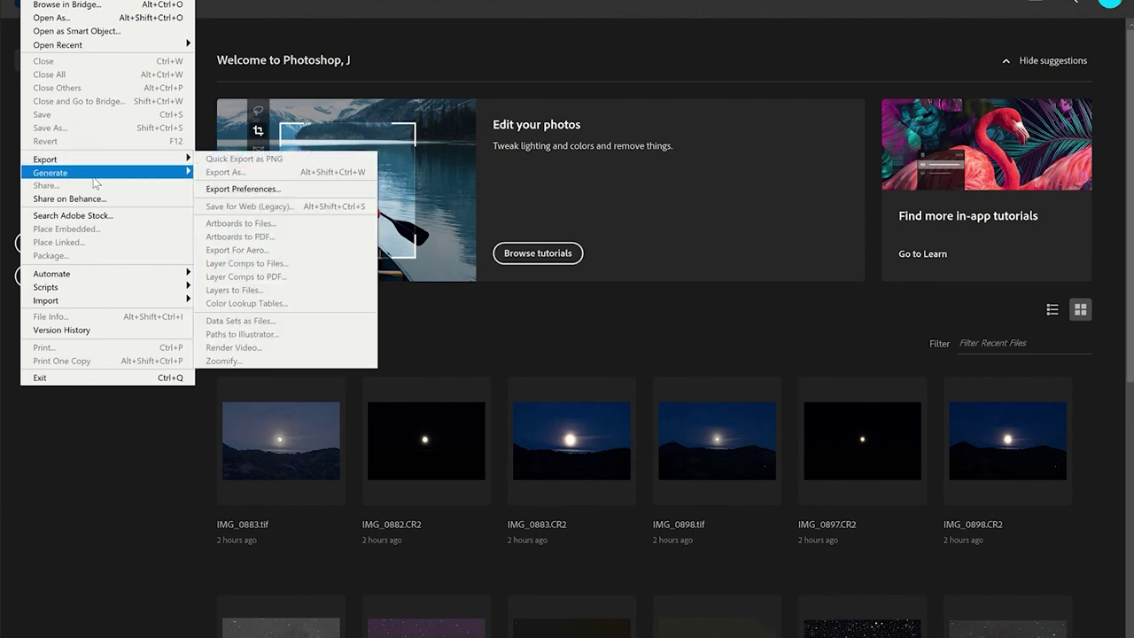
- Start Load Files into Stack and add every frame from the starstax process folder
{"action": "mouse_move", "coordinate": [81, 292]}
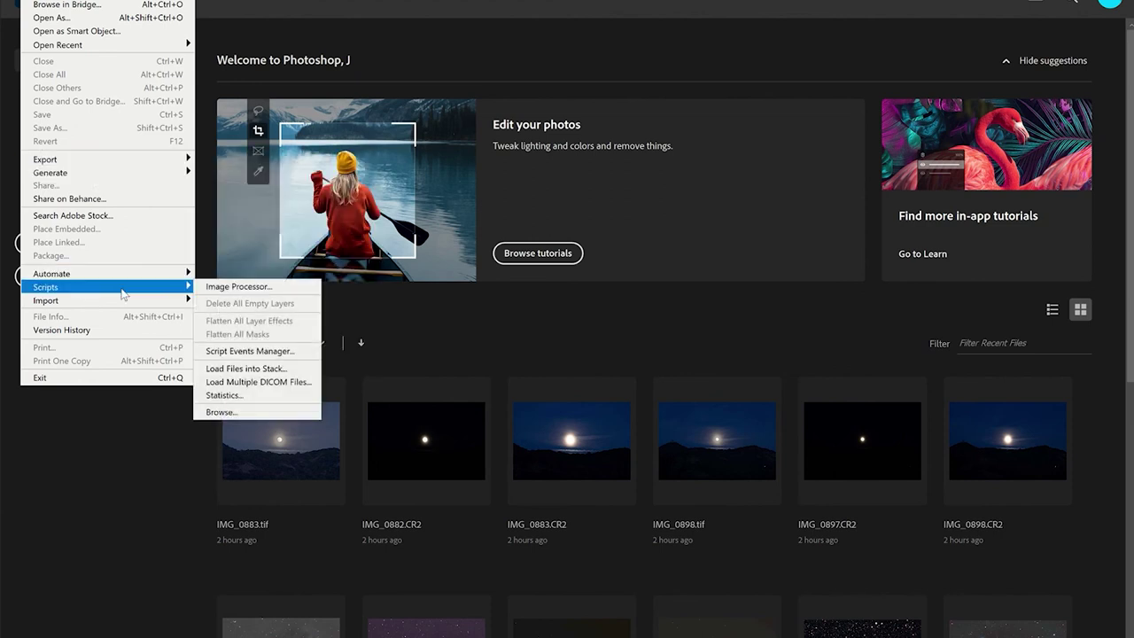
{"action": "left_click", "coordinate": [247, 368]}
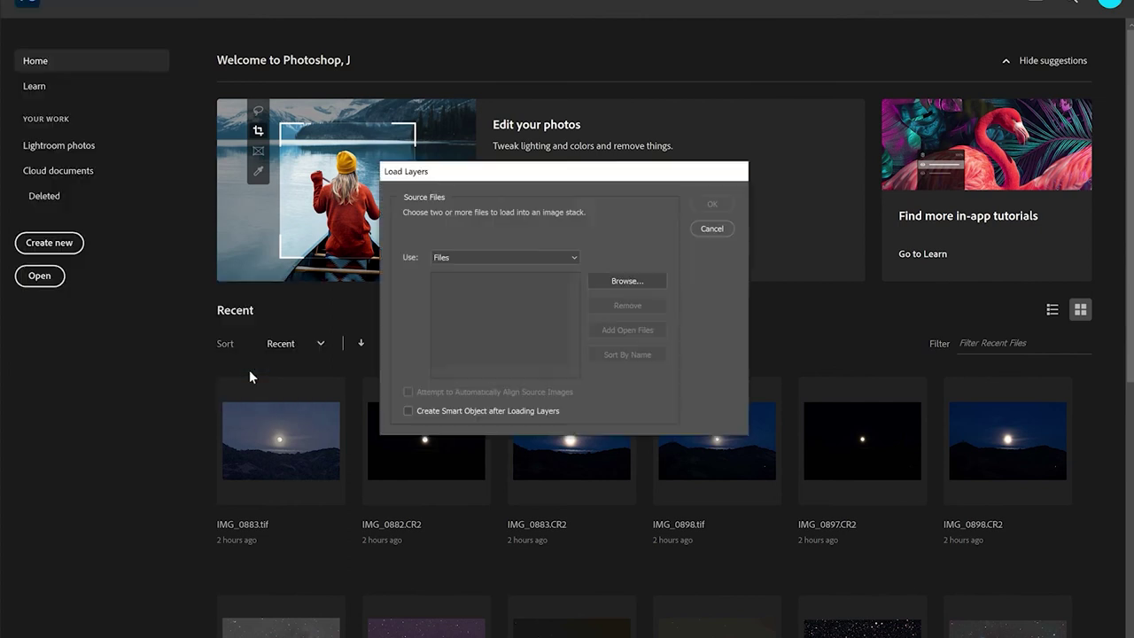
{"action": "left_click", "coordinate": [600, 281]}
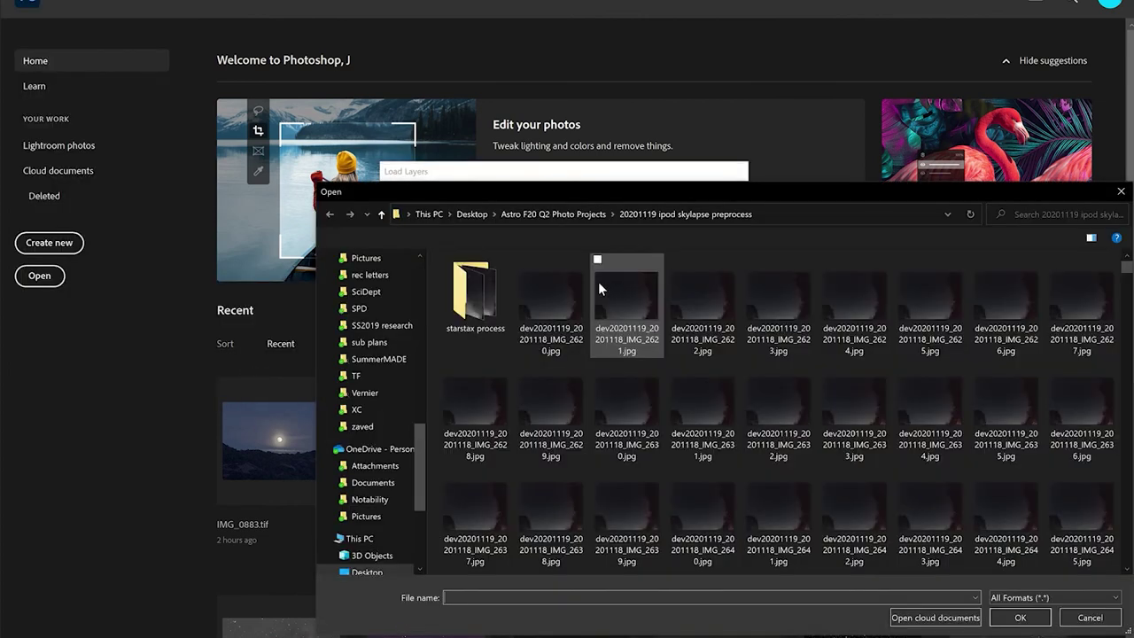
{"action": "left_click", "coordinate": [494, 290]}
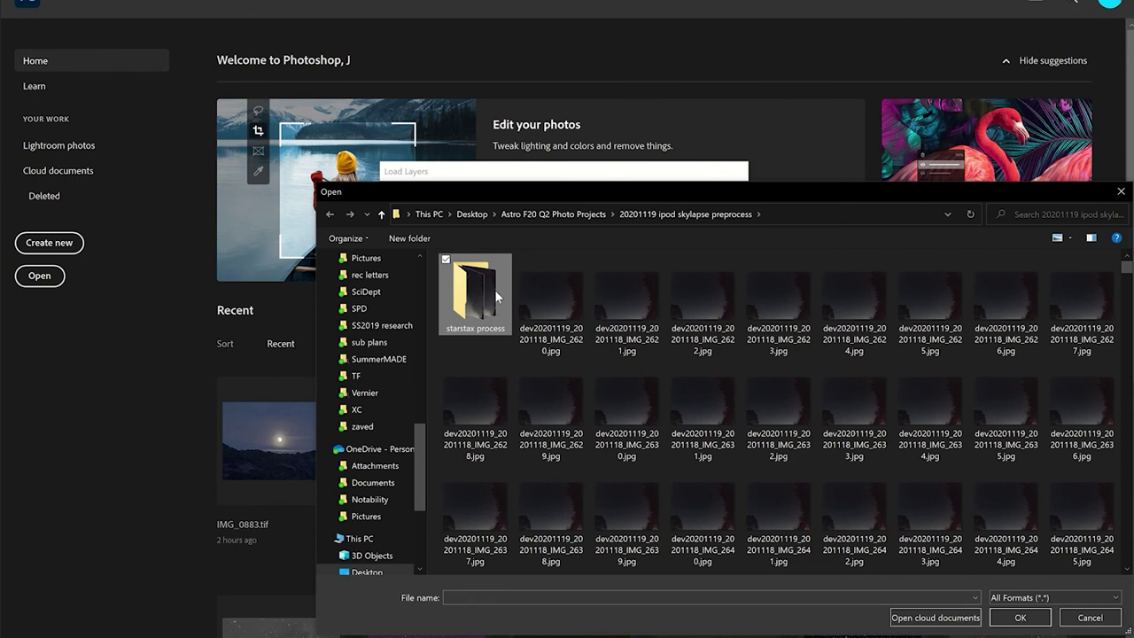
{"action": "double_click", "coordinate": [494, 290]}
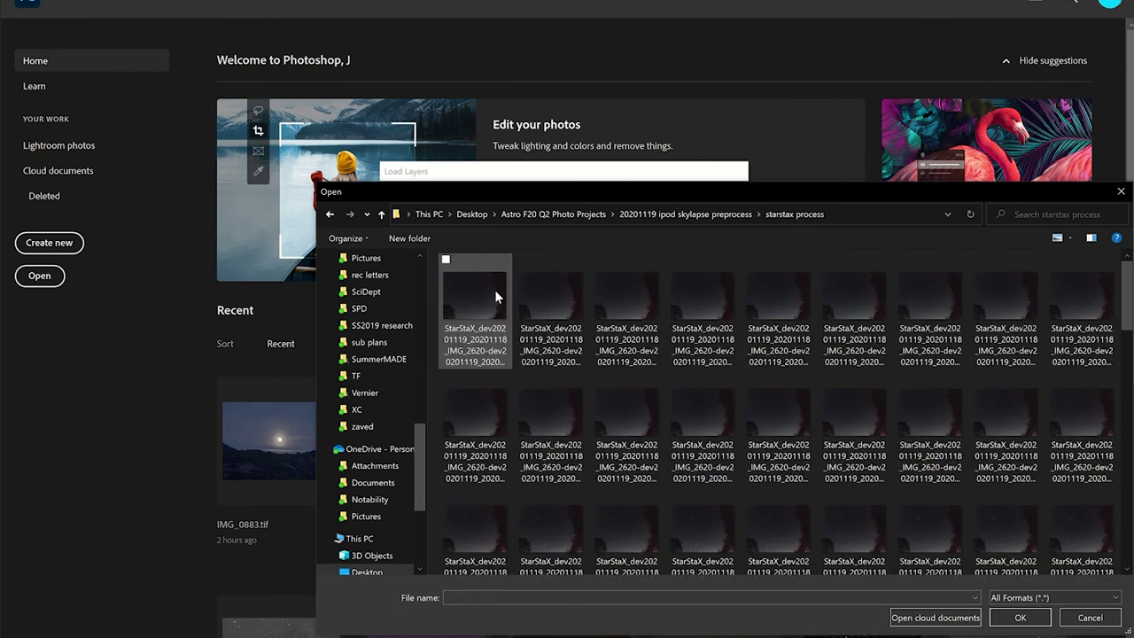
{"action": "left_click", "coordinate": [495, 290]}
{"action": "key", "text": "ctrl+a"}
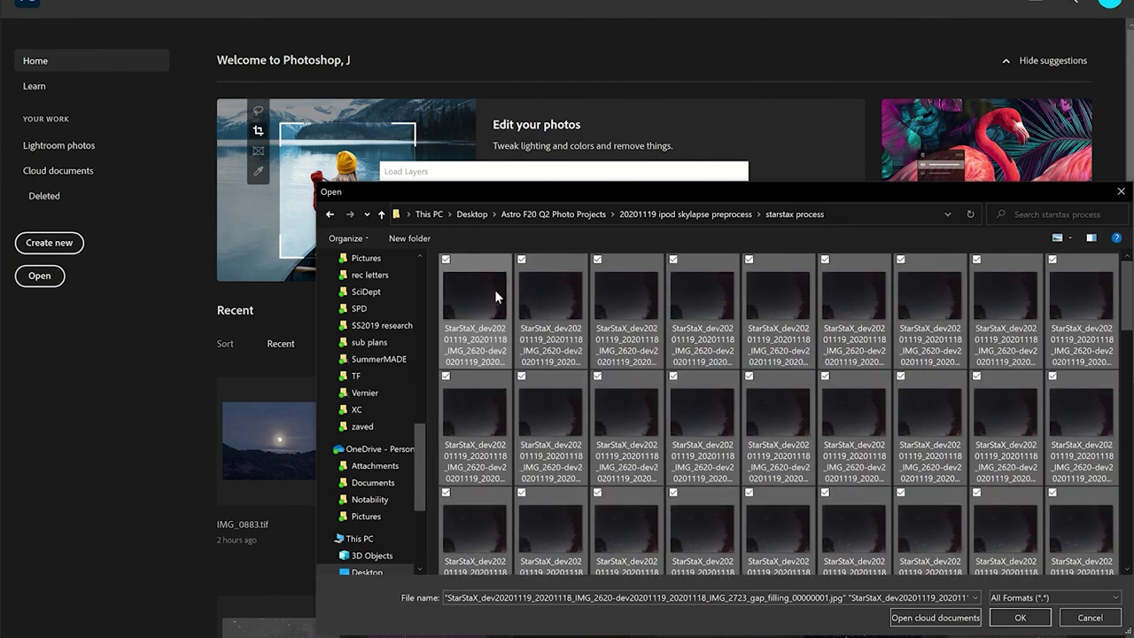
{"action": "left_click", "coordinate": [1019, 618]}
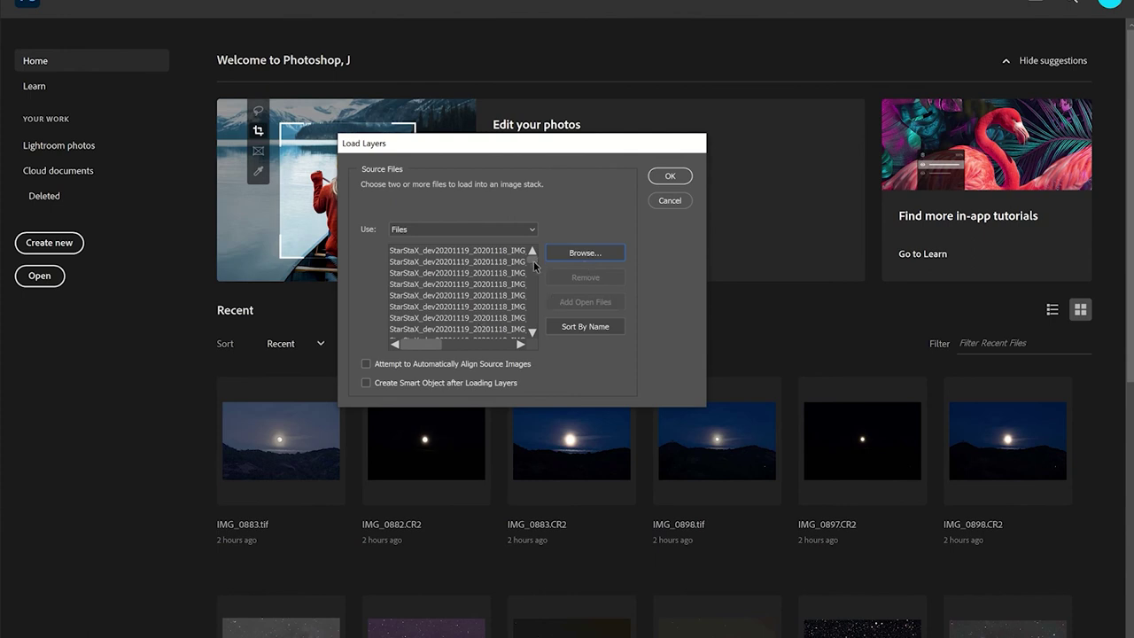
{"action": "mouse_move", "coordinate": [533, 261]}
{"action": "left_mouse_down"}
{"action": "mouse_move", "coordinate": [540, 330]}
{"action": "mouse_move", "coordinate": [543, 248]}
{"action": "left_mouse_up"}
- Confirm Load Layers to stack the StarStaX frames as layers in a new document
{"action": "left_click", "coordinate": [669, 176]}
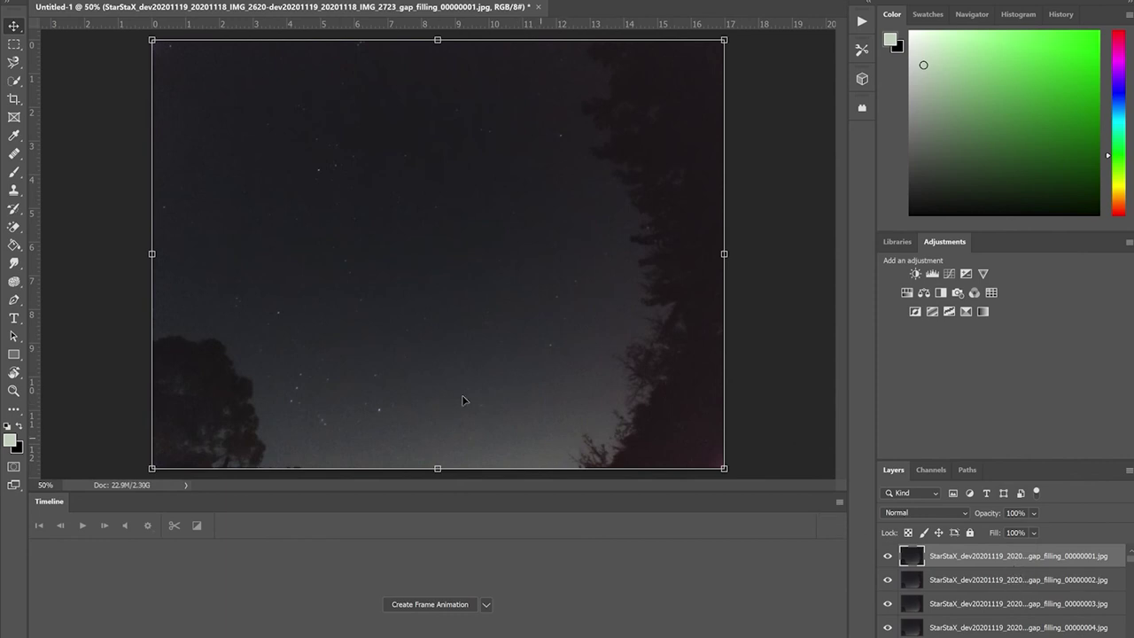
- Convert the StarStaX layers into animation frames and preview the animation
{"action": "left_click", "coordinate": [428, 602]}
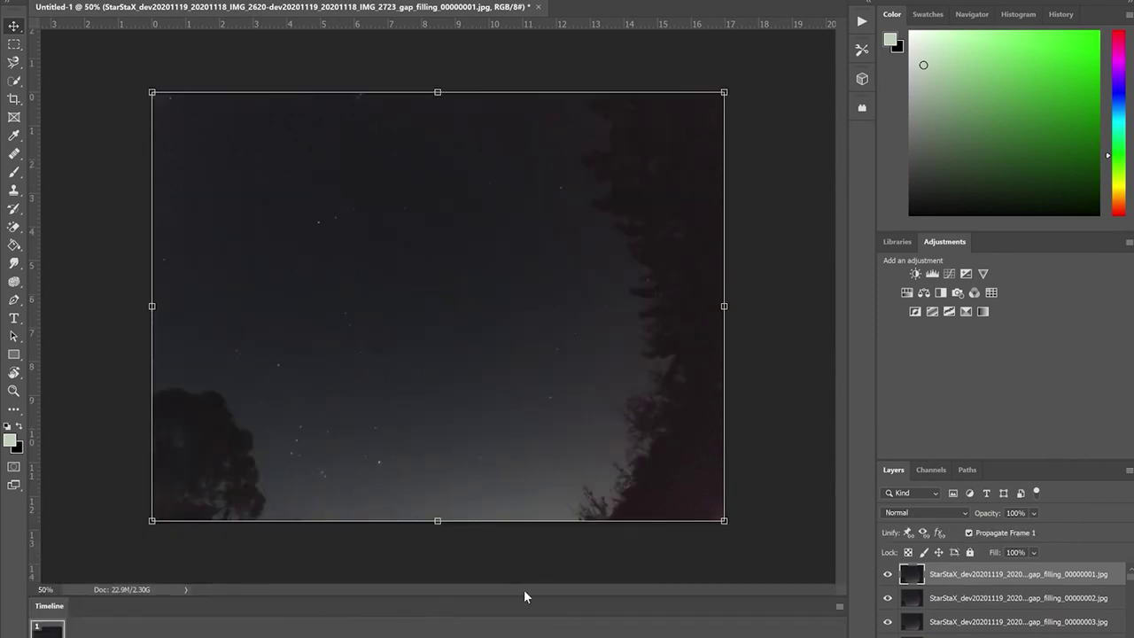
{"action": "left_click", "coordinate": [840, 608]}
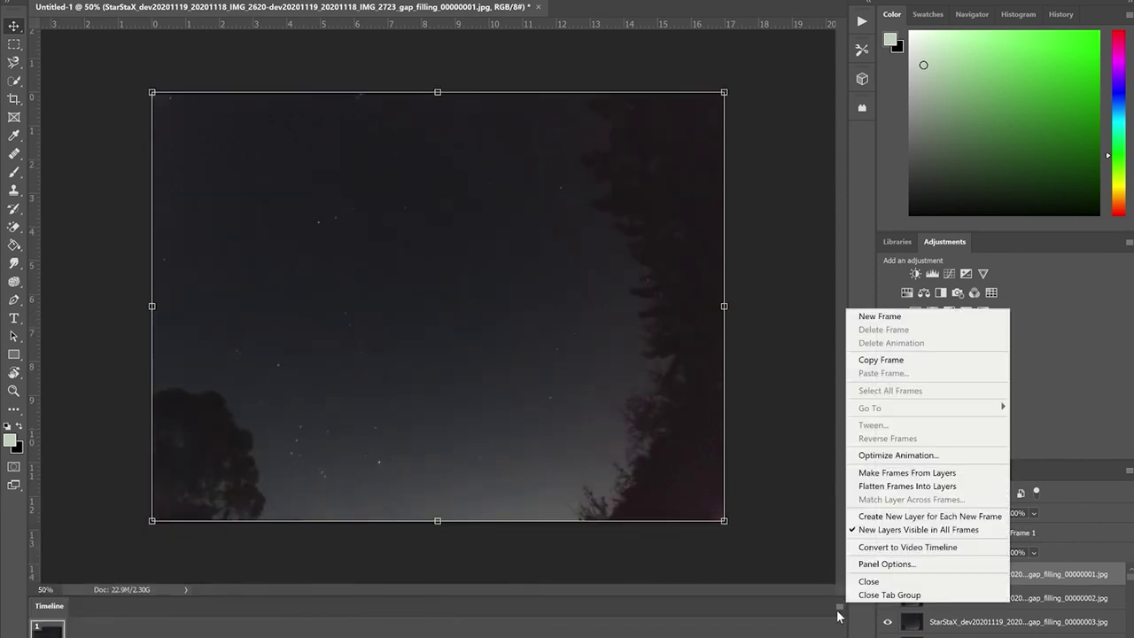
{"action": "left_click", "coordinate": [916, 473]}
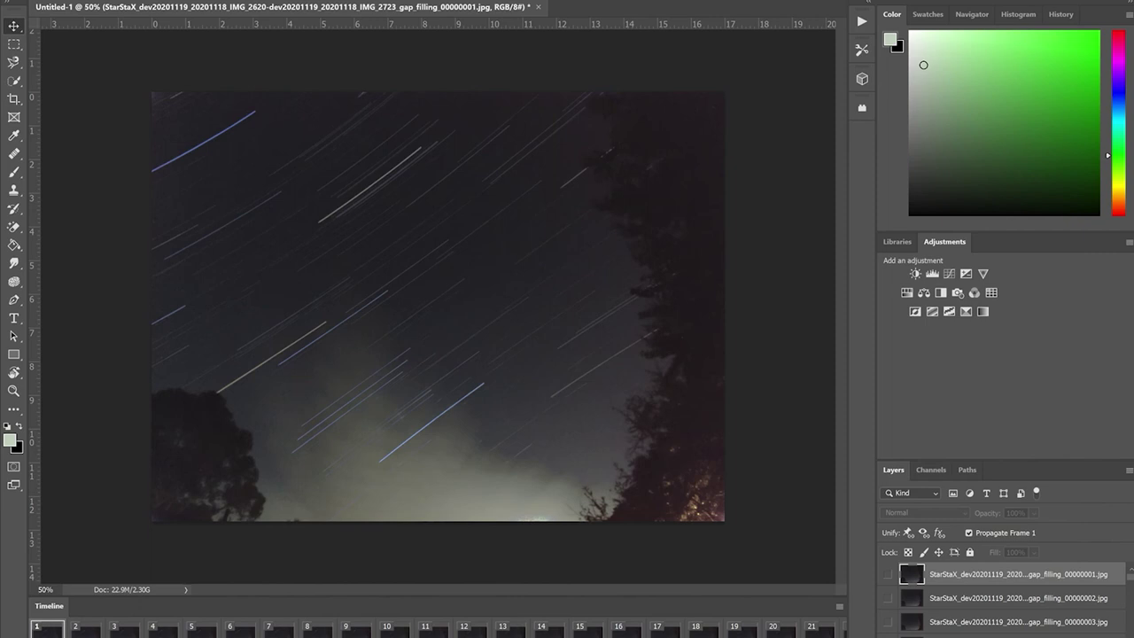
{"action": "key", "text": "space"}
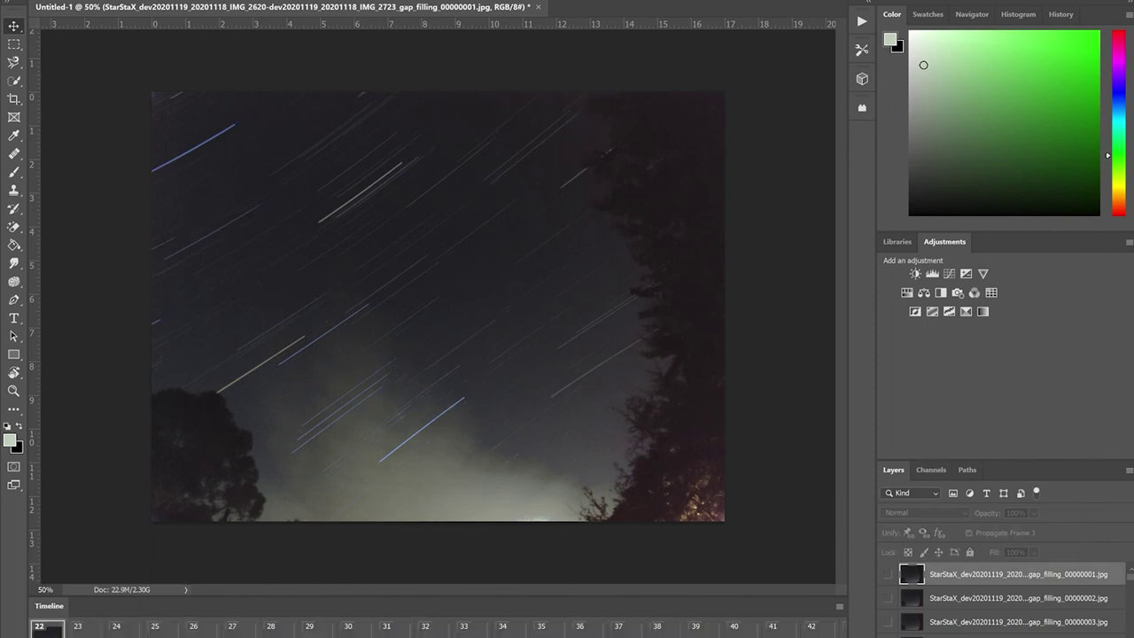
{"action": "key", "text": "space"}
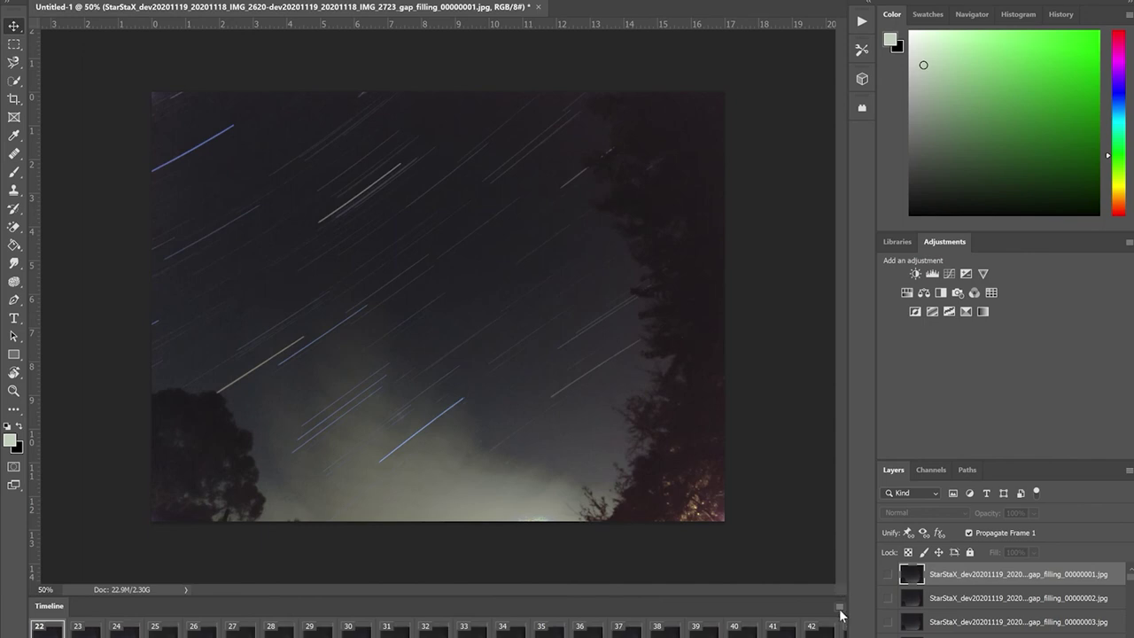
- Reverse the frame order and play the reversed animation
{"action": "left_click", "coordinate": [840, 610]}
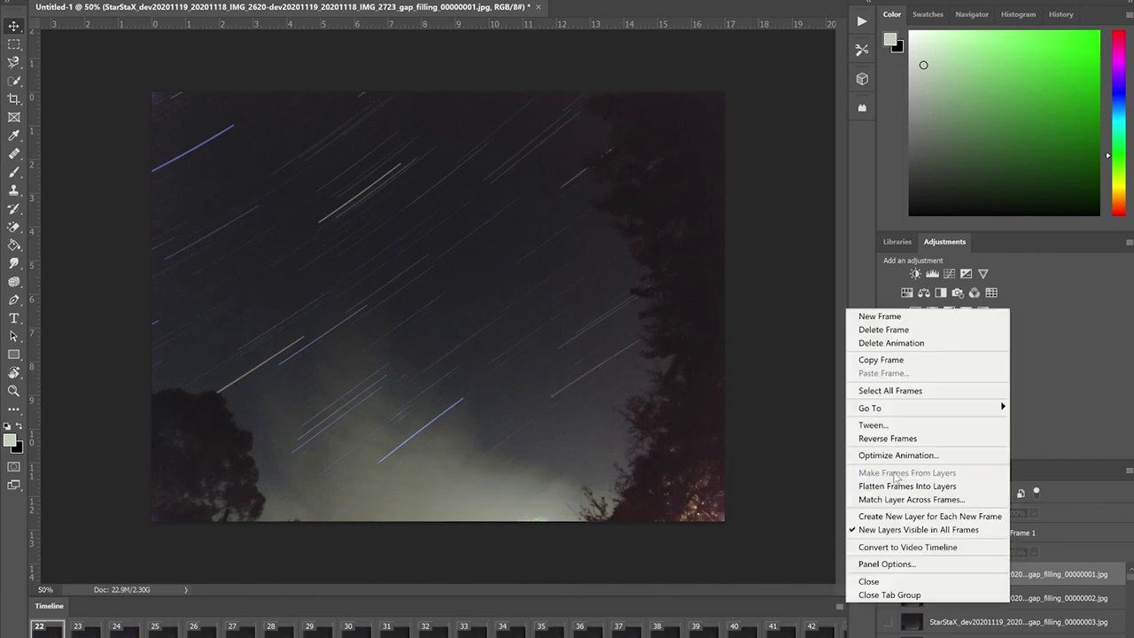
{"action": "left_click", "coordinate": [893, 438]}
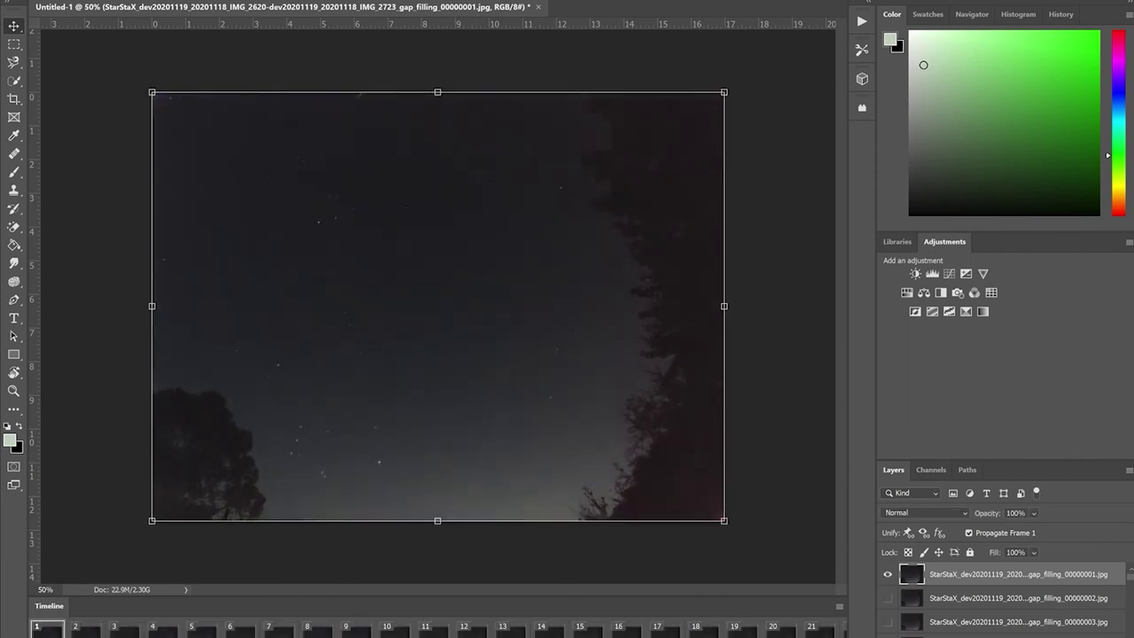
{"action": "key", "text": "space"}
- Set the frame delay to 0.1 seconds and add a Brightness/Contrast adjustment layer
{"action": "scroll", "coordinate": [434, 629], "scroll_direction": "right", "scroll_amount": 10}
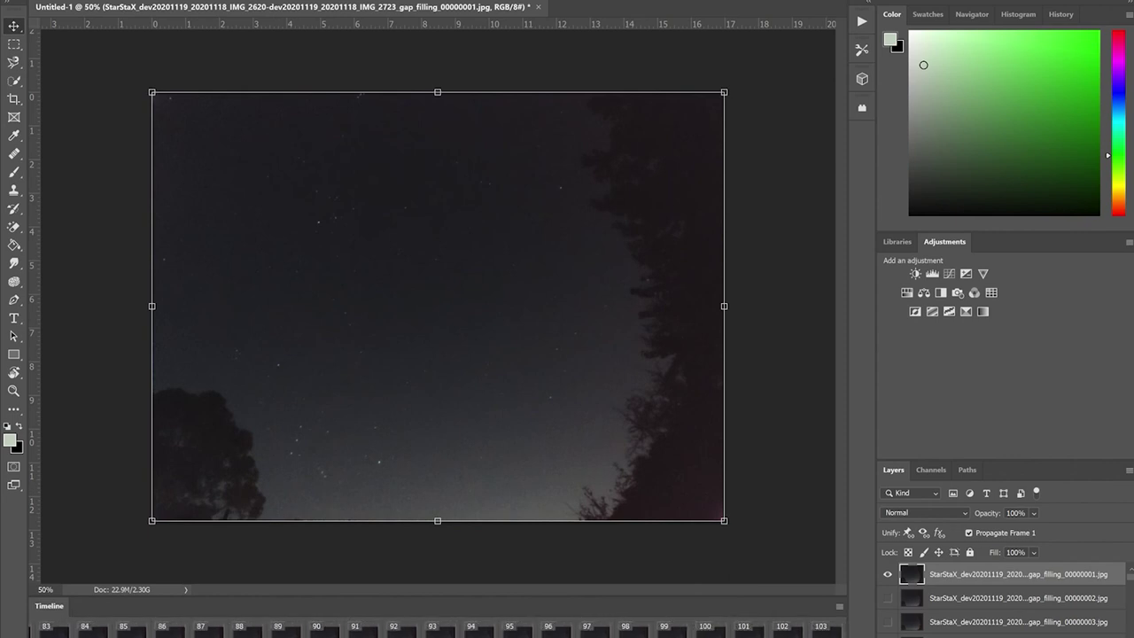
{"action": "left_click", "coordinate": [820, 634]}
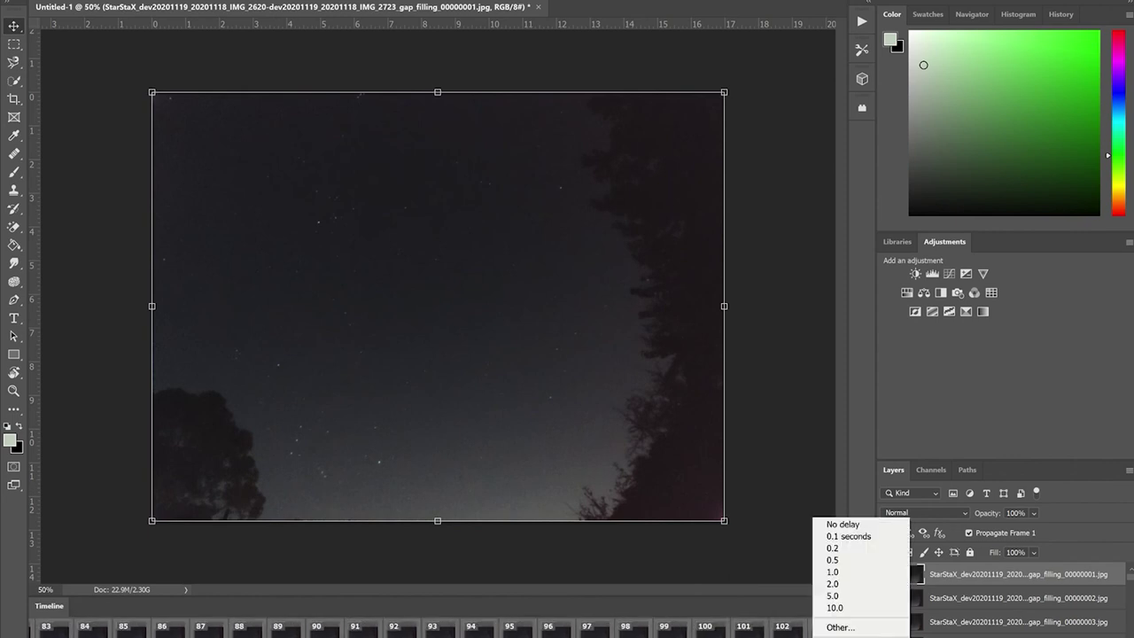
{"action": "left_click", "coordinate": [846, 538]}
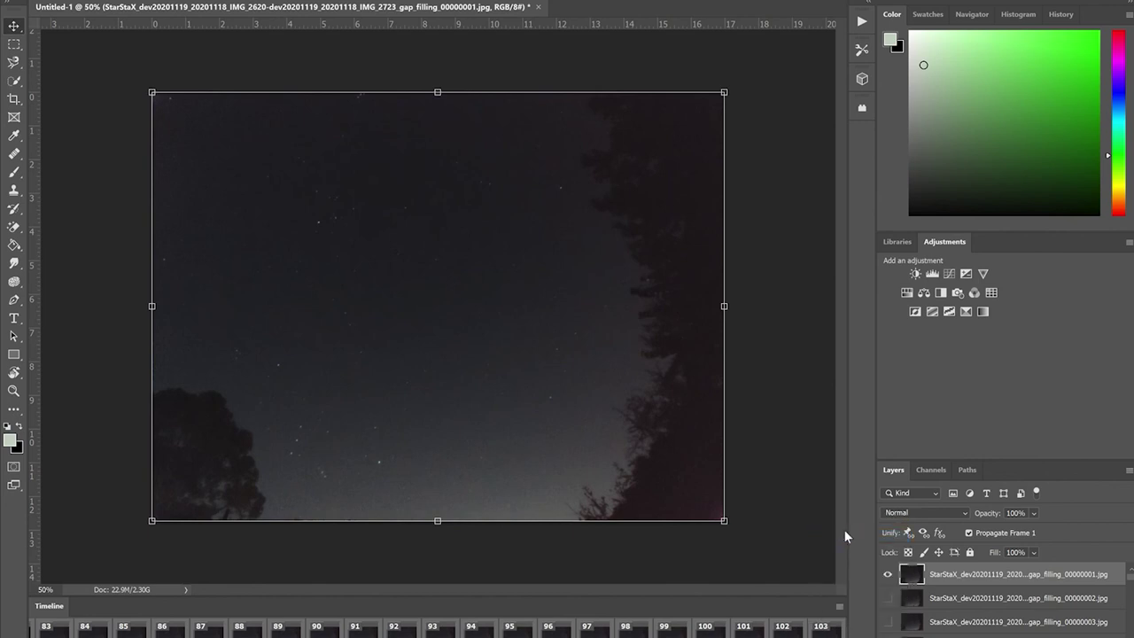
{"action": "right_click", "coordinate": [597, 568]}
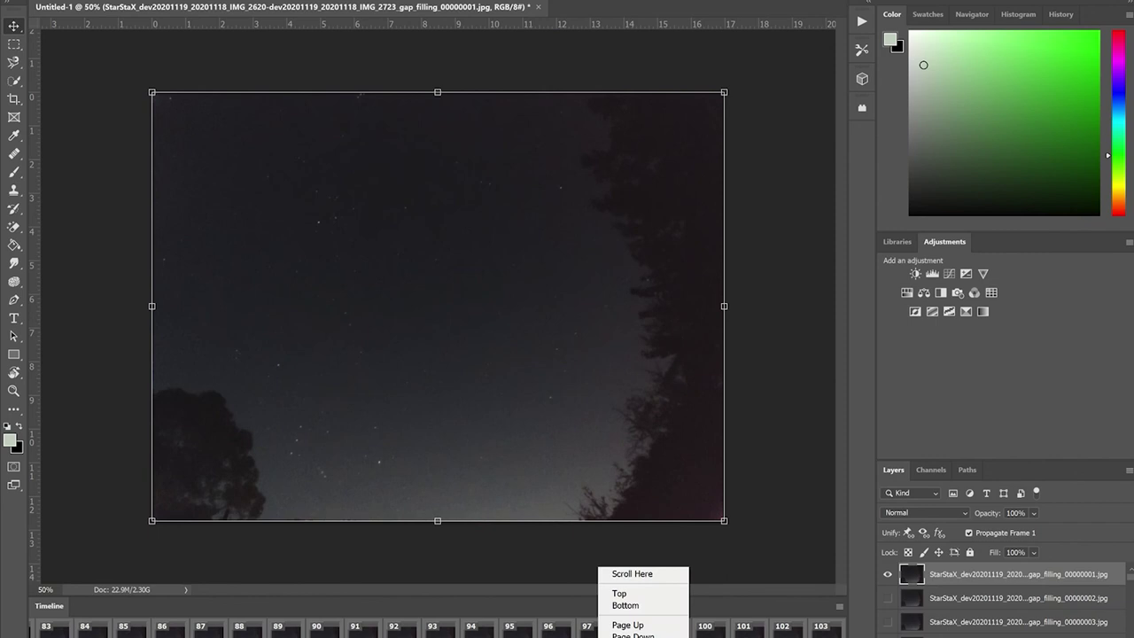
{"action": "key", "text": "Escape"}
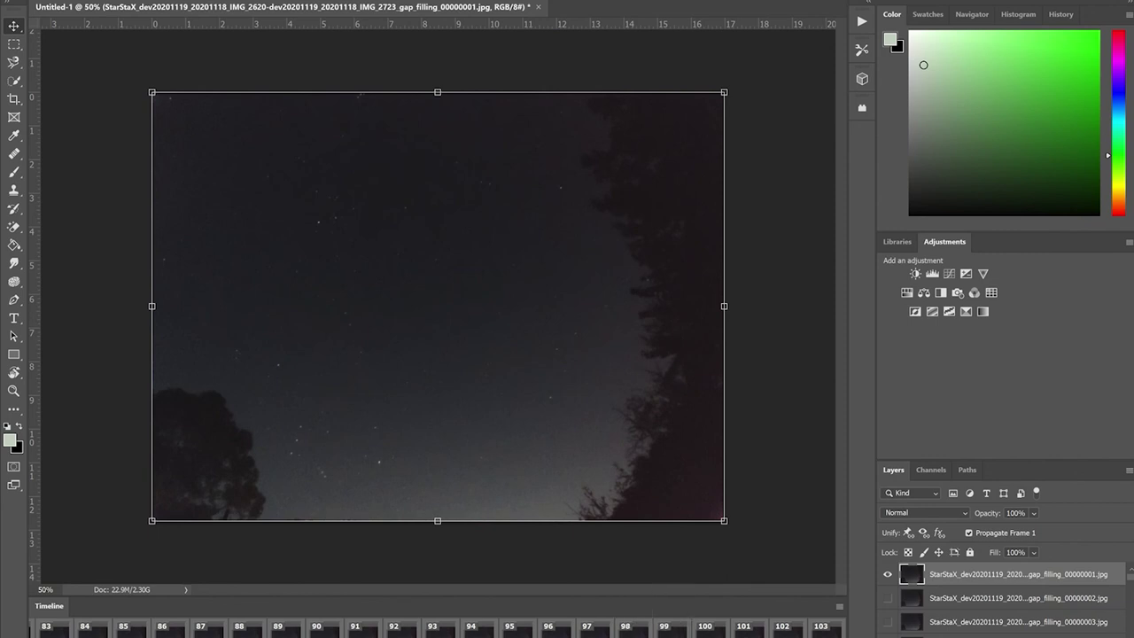
{"action": "scroll", "coordinate": [434, 628], "scroll_direction": "left", "scroll_amount": 15}
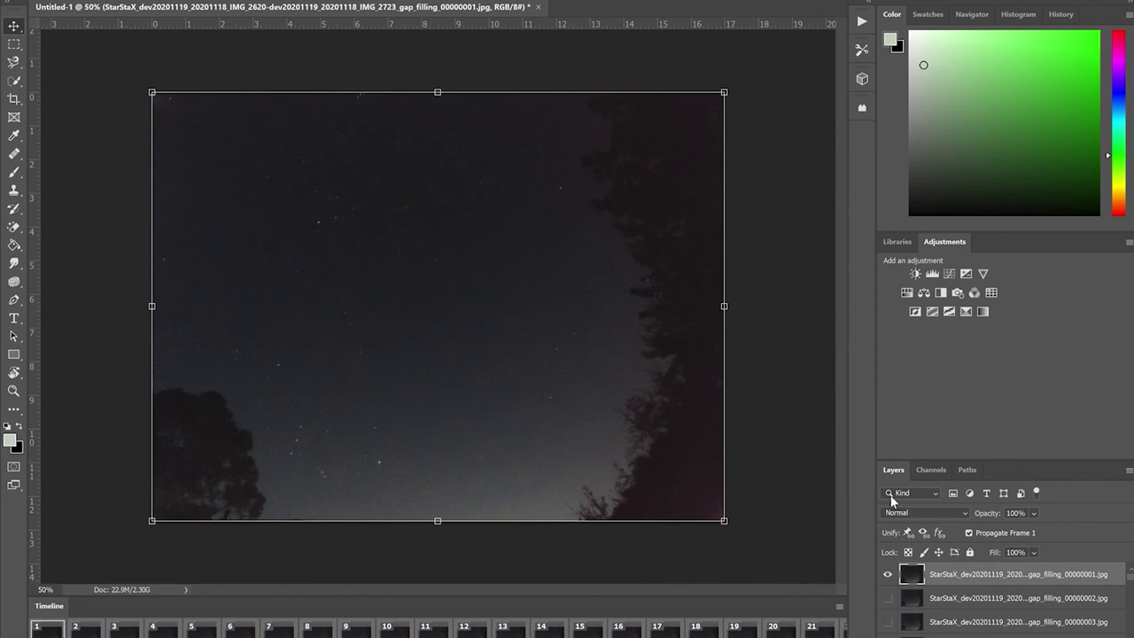
{"action": "left_click", "coordinate": [914, 274]}
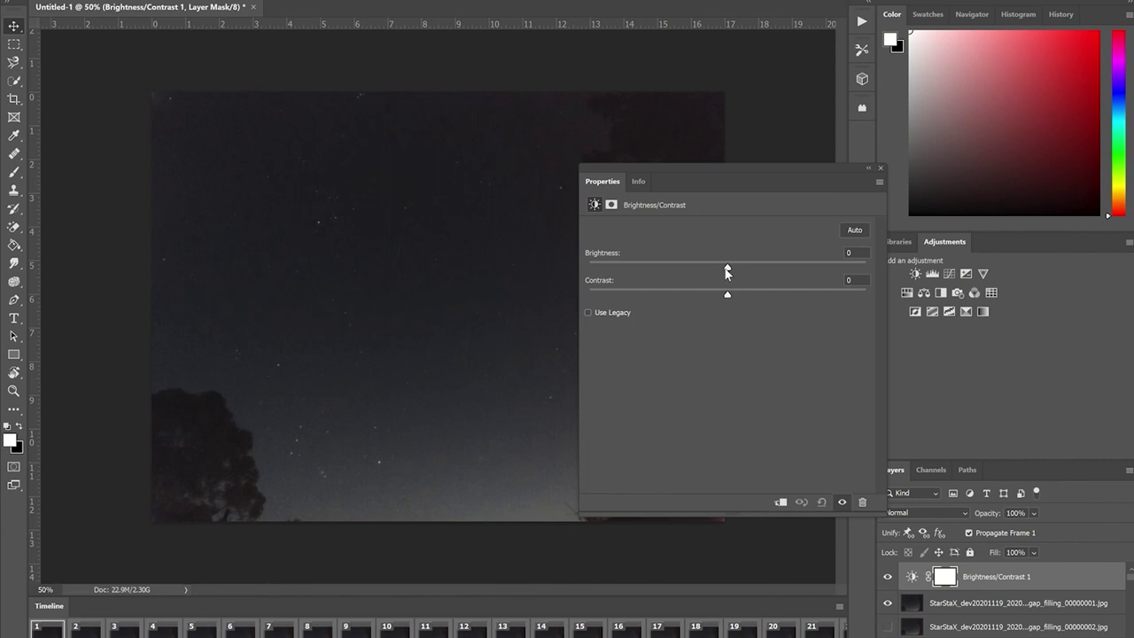
- Set the Brightness/Contrast adjustment to brightness 44 and contrast 50
{"action": "left_click_drag", "start_coordinate": [729, 266], "coordinate": [821, 266]}
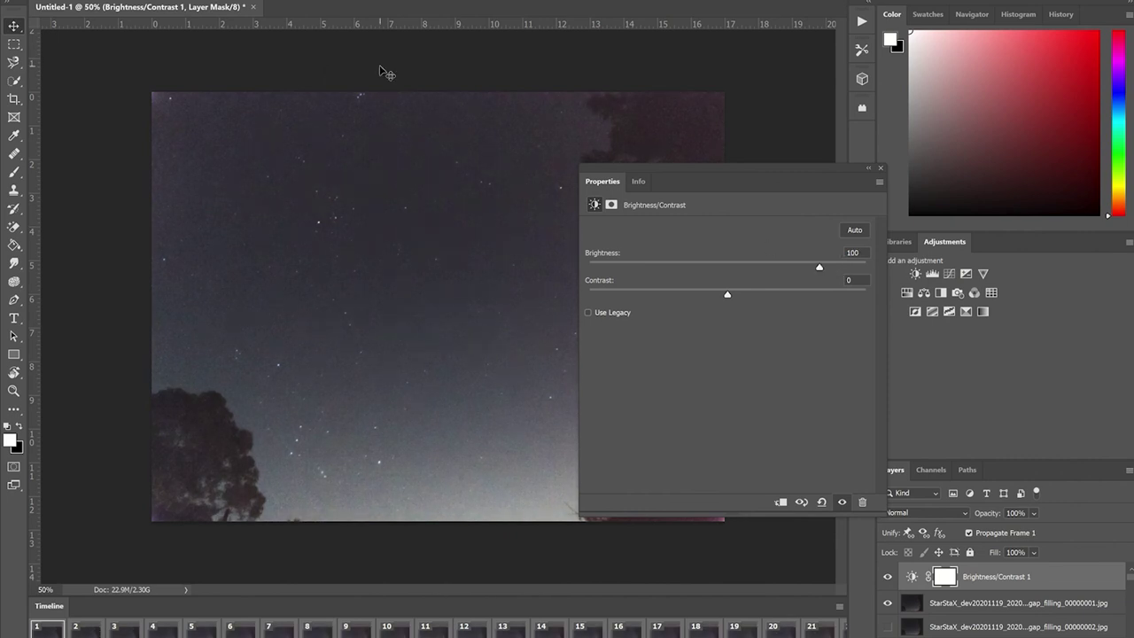
{"action": "key", "text": "alt+t"}
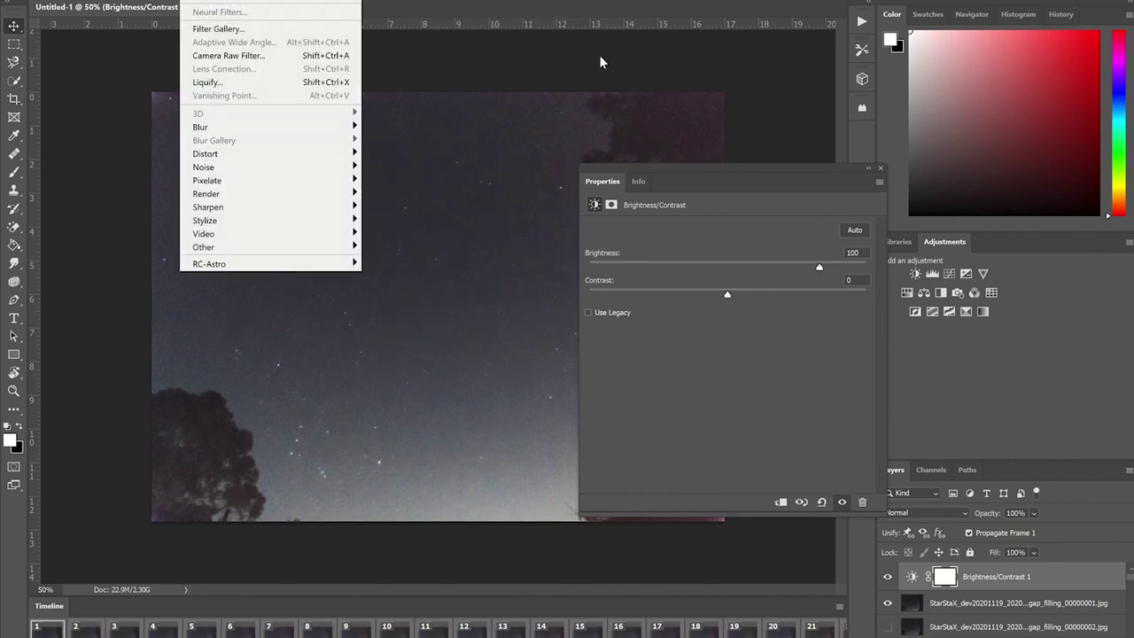
{"action": "left_click", "coordinate": [729, 295]}
{"action": "left_click_drag", "start_coordinate": [741, 294], "coordinate": [798, 298]}
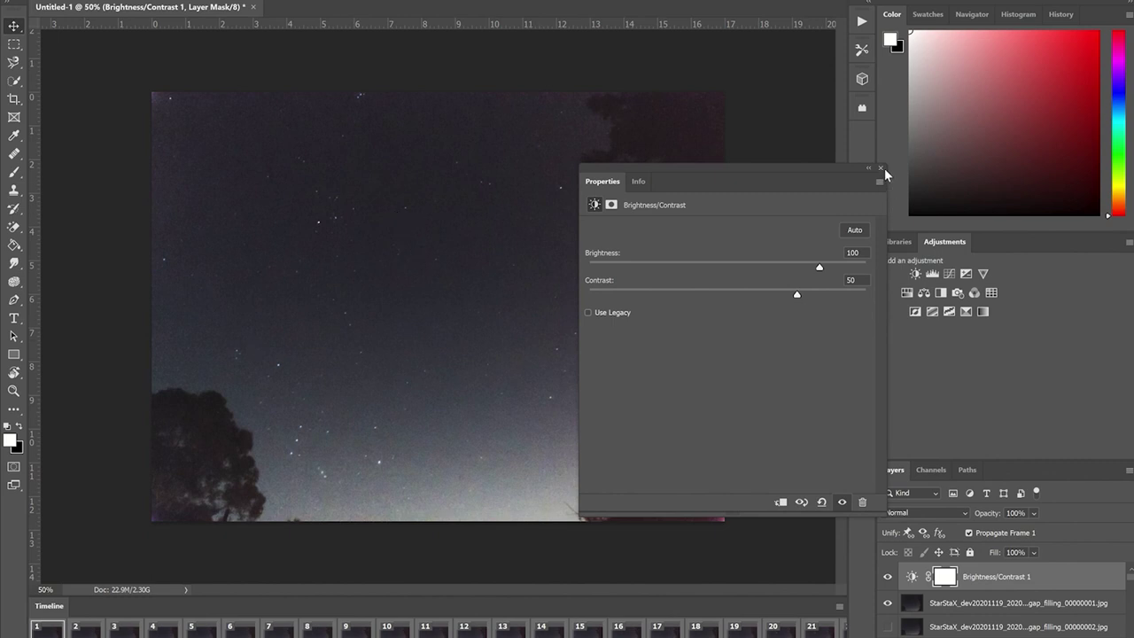
{"action": "left_click_drag", "start_coordinate": [819, 266], "coordinate": [770, 269]}
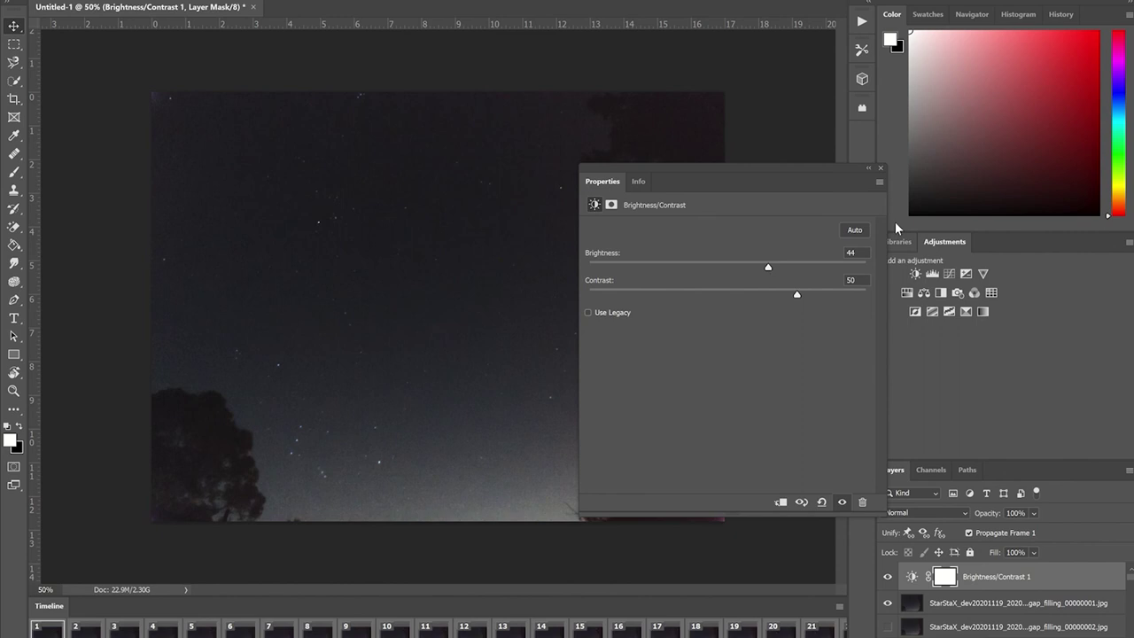
{"action": "left_click", "coordinate": [881, 167]}
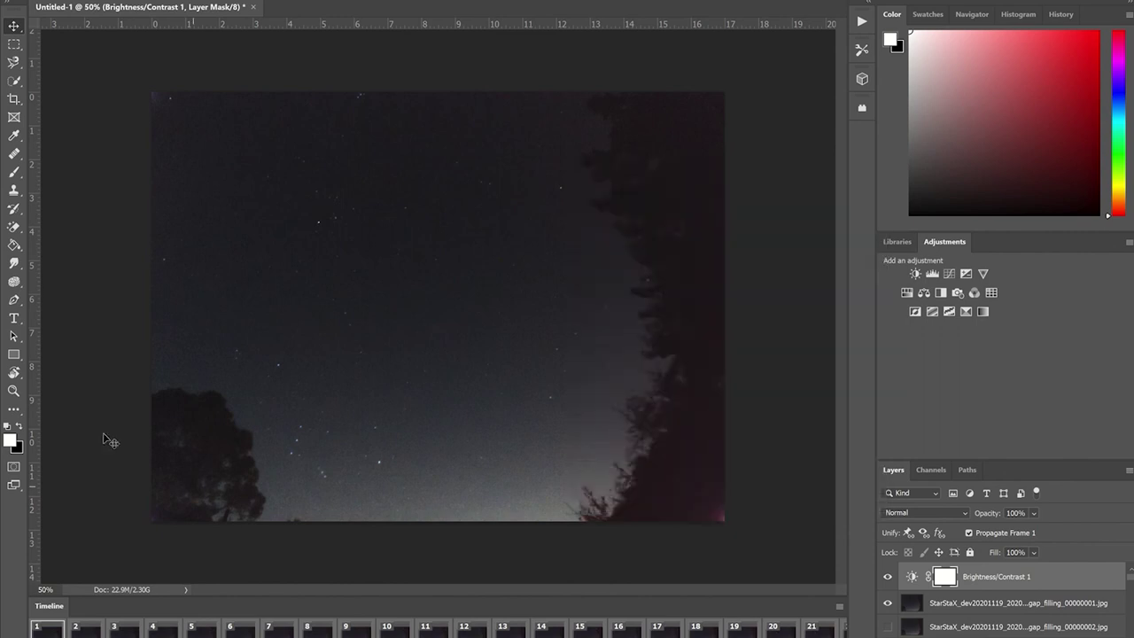
- Render the video as '20201119 orion CE traillapse.mp4' in H.264, 3000×2000, 10 fps
{"action": "left_click", "coordinate": [34, 0]}
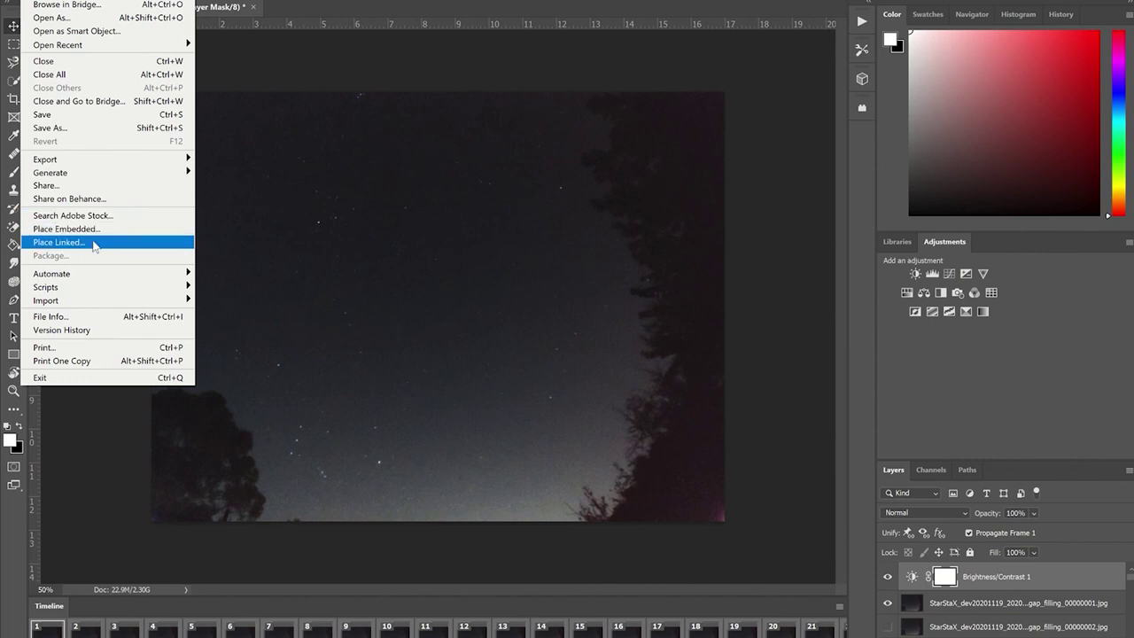
{"action": "mouse_move", "coordinate": [101, 163]}
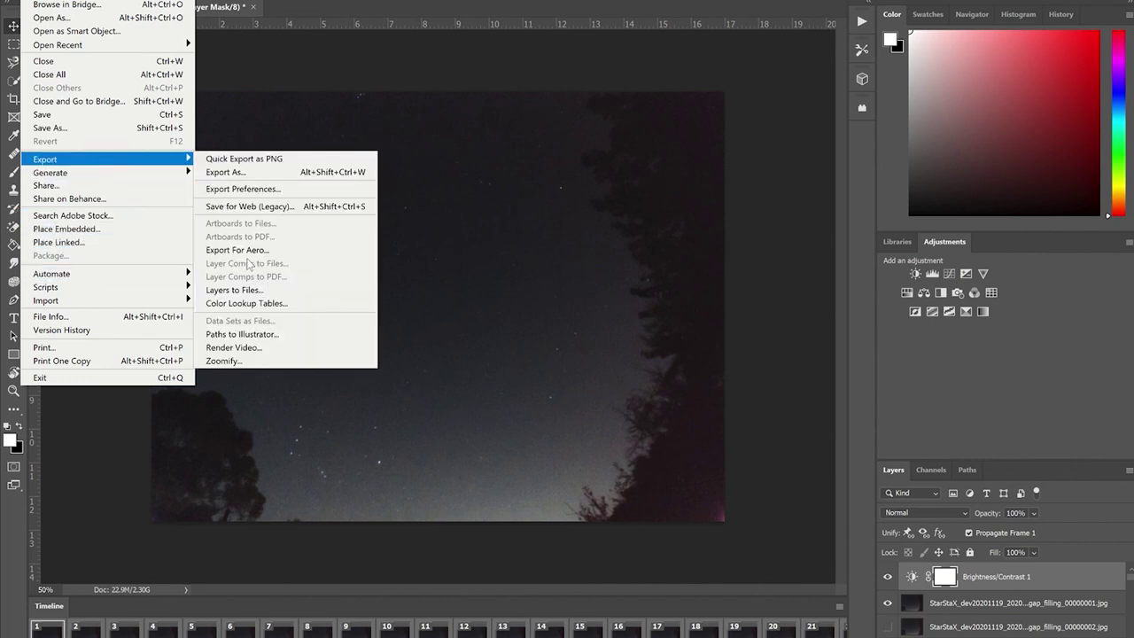
{"action": "left_click", "coordinate": [232, 347]}
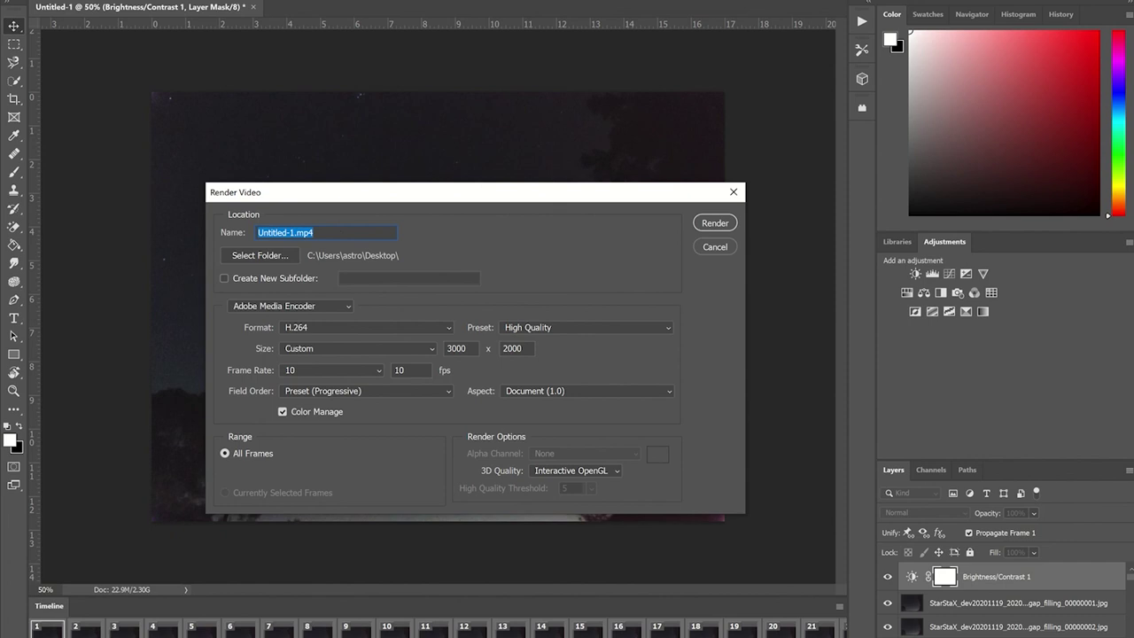
{"action": "type", "text": "20201119 orion CE trail"}
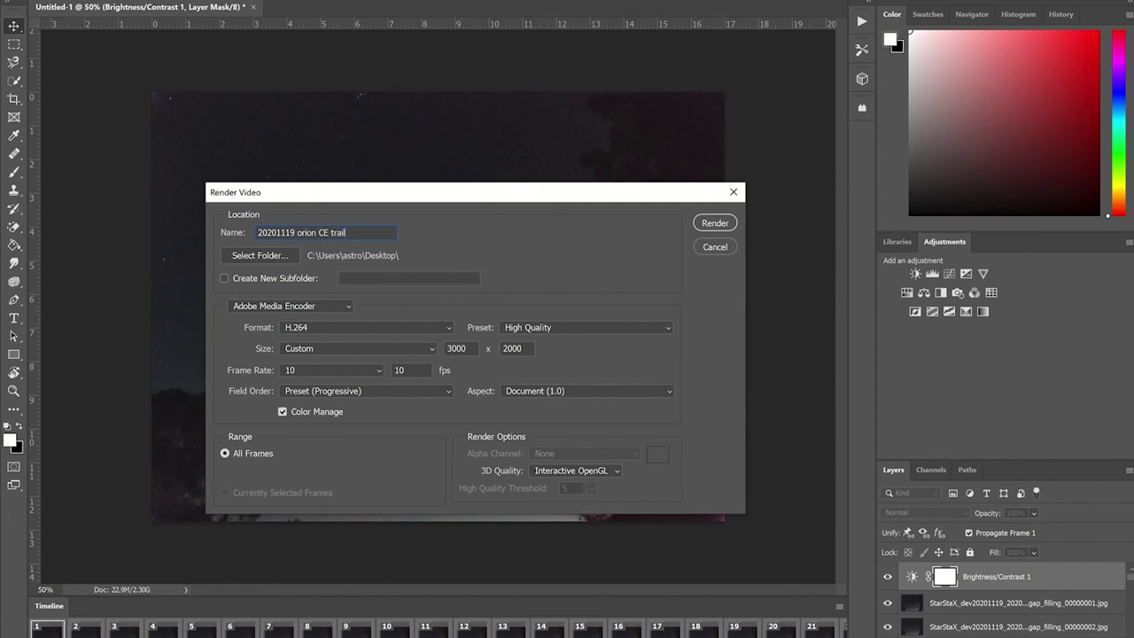
{"action": "type", "text": "lapse"}
{"action": "type", "text": ".mp4"}
{"action": "left_click_drag", "start_coordinate": [482, 202], "coordinate": [486, 199]}
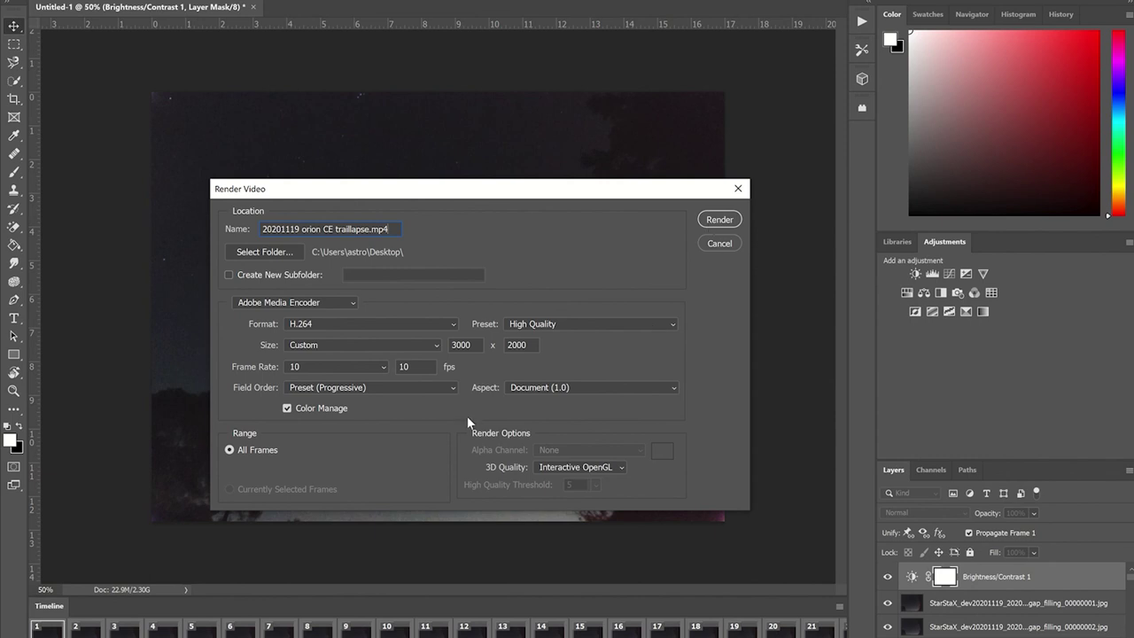
{"action": "left_click", "coordinate": [719, 220]}
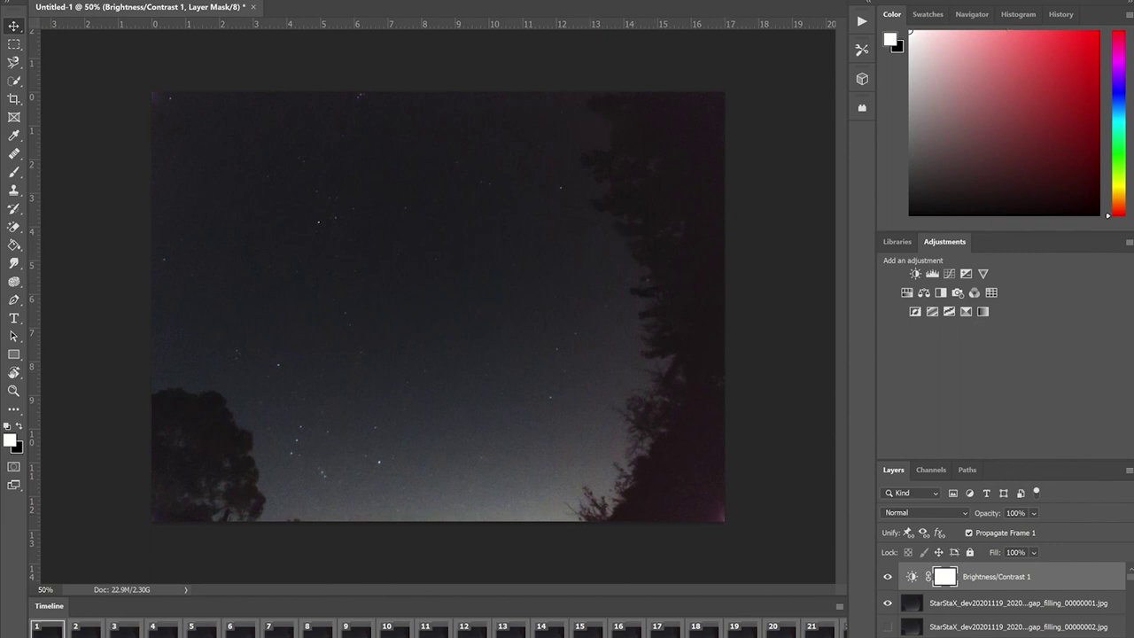
- Quit Photoshop with Ctrl+Q
{"action": "key", "text": "ctrl+q"}
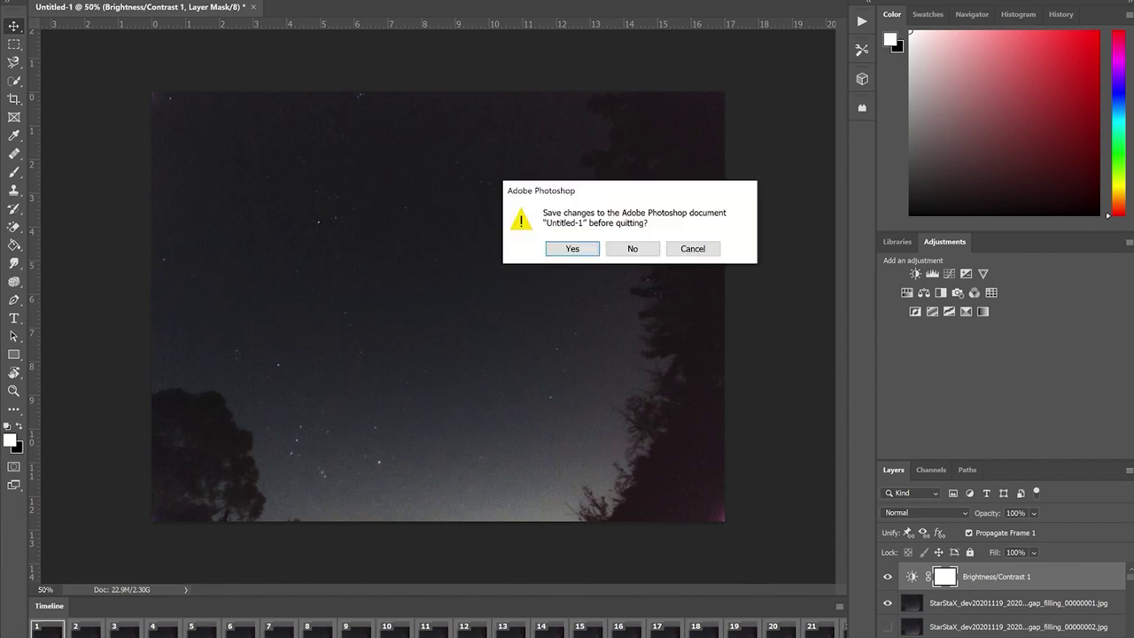
- Decline to save changes to Untitled-1 before quitting
{"action": "left_click", "coordinate": [643, 255]}
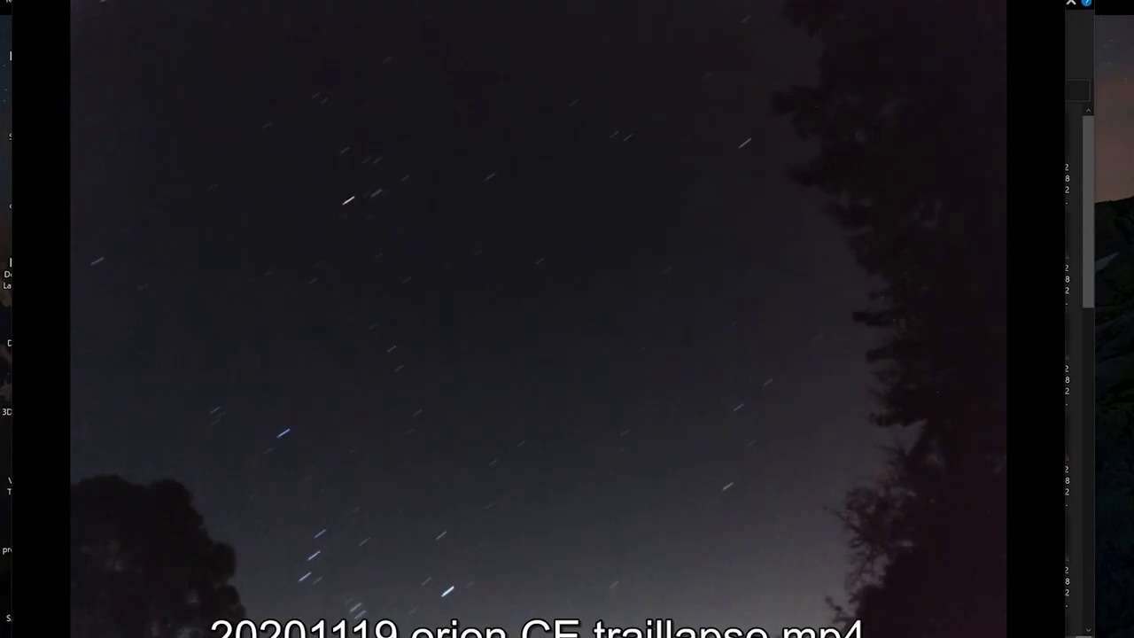